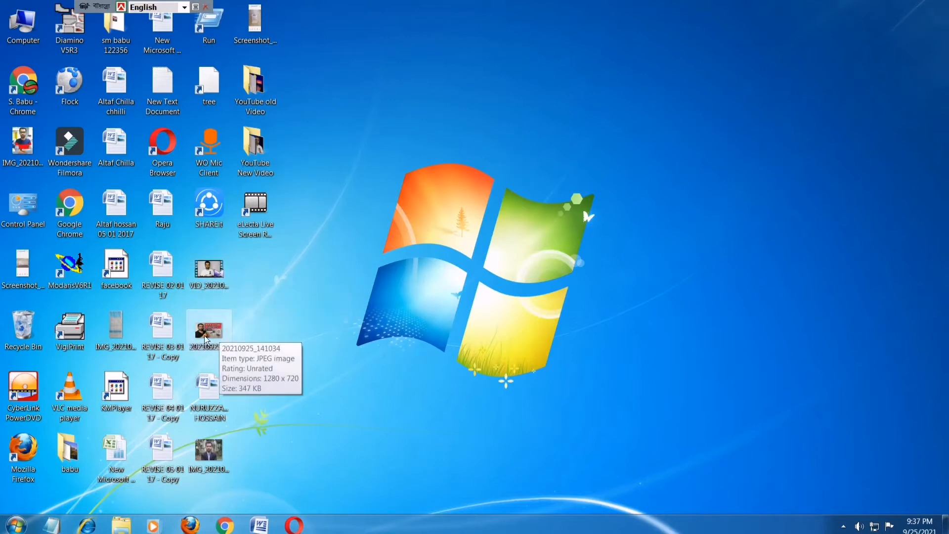
drag(220, 339, 252, 340)
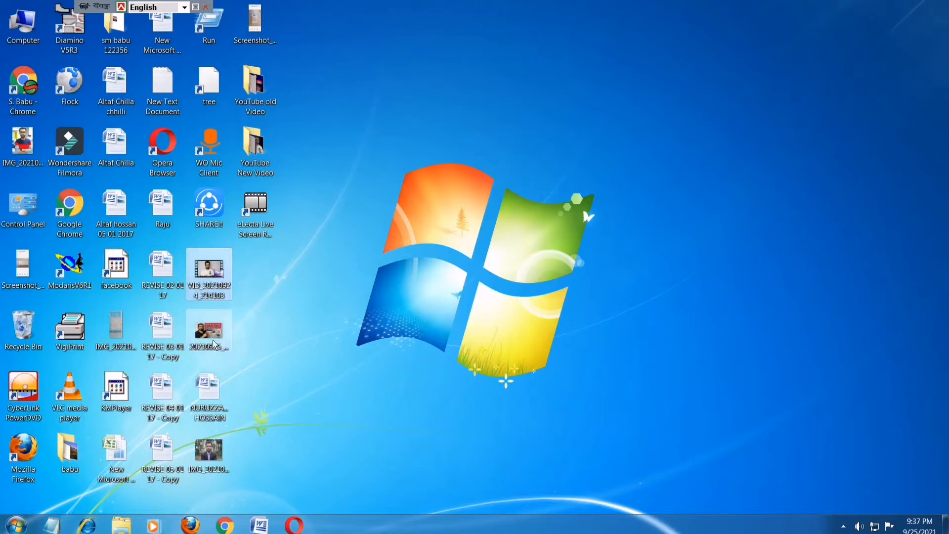
mouse_move(215, 345)
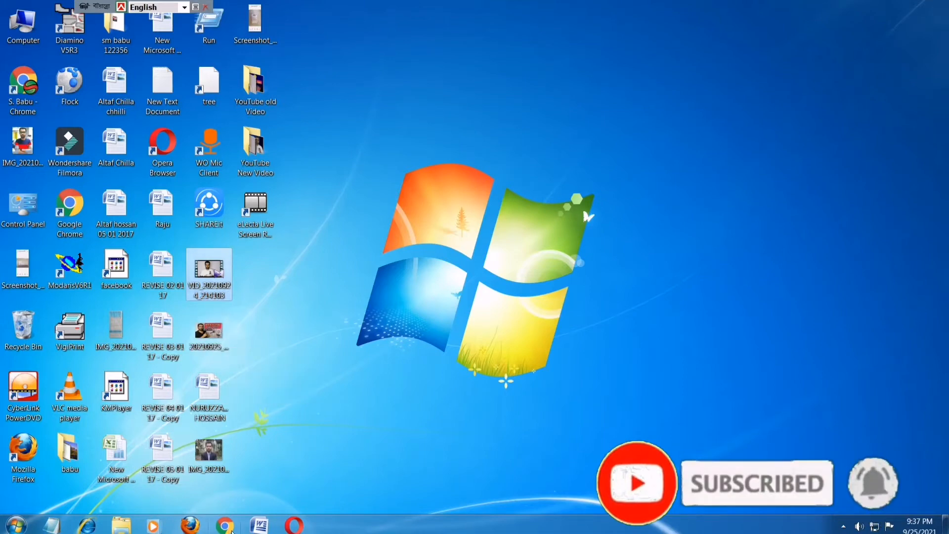
Open Google Chrome with the Person 1 profile and go to YouTube
click(228, 526)
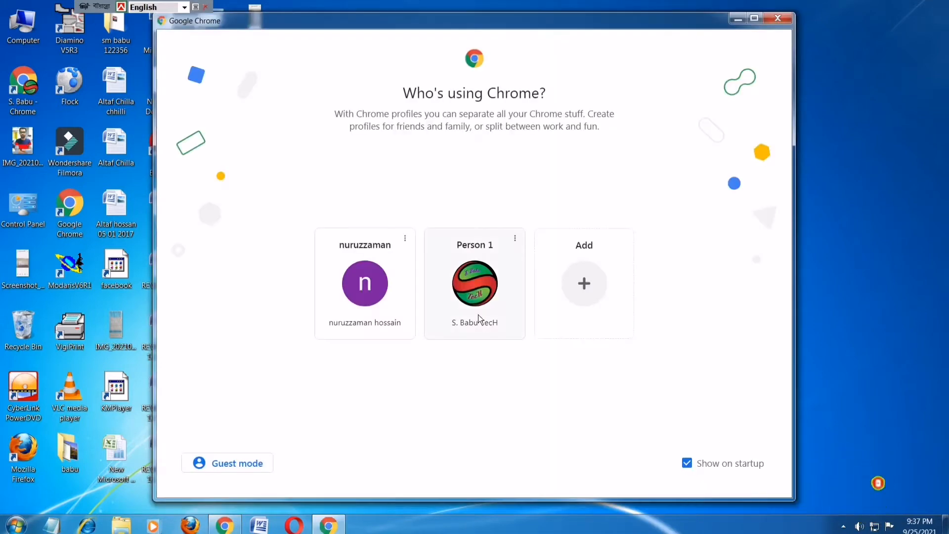
click(477, 319)
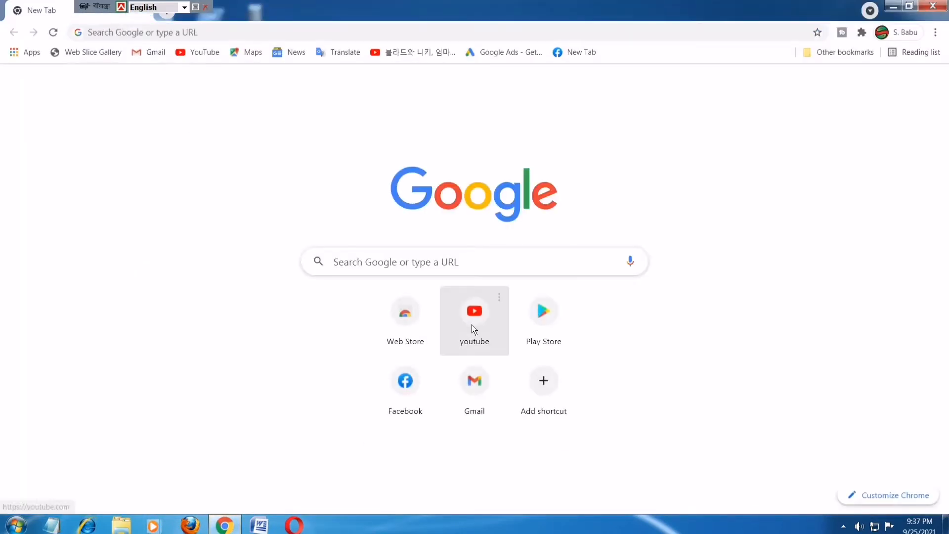
click(474, 329)
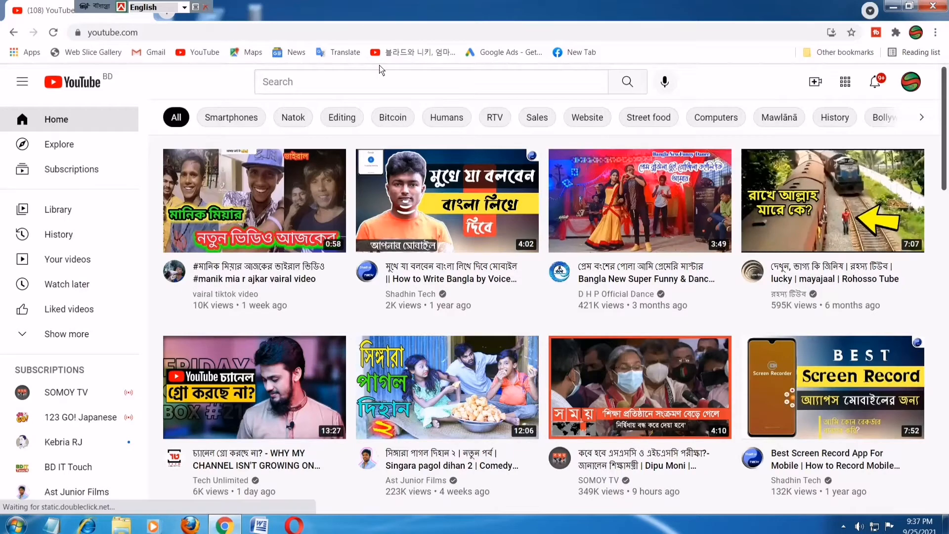
Search YouTube for "my youtube studio" and show its keyword score in Search Explorer
click(358, 87)
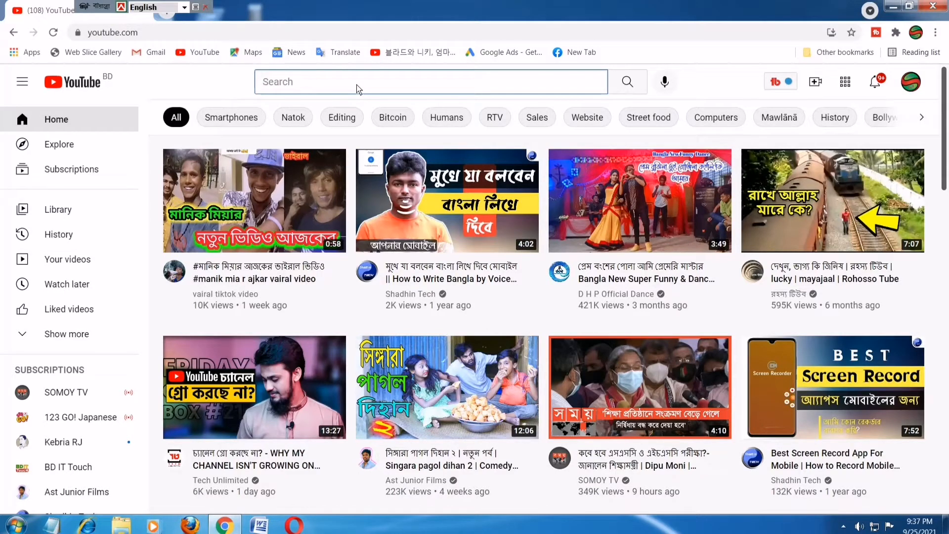
text(my)
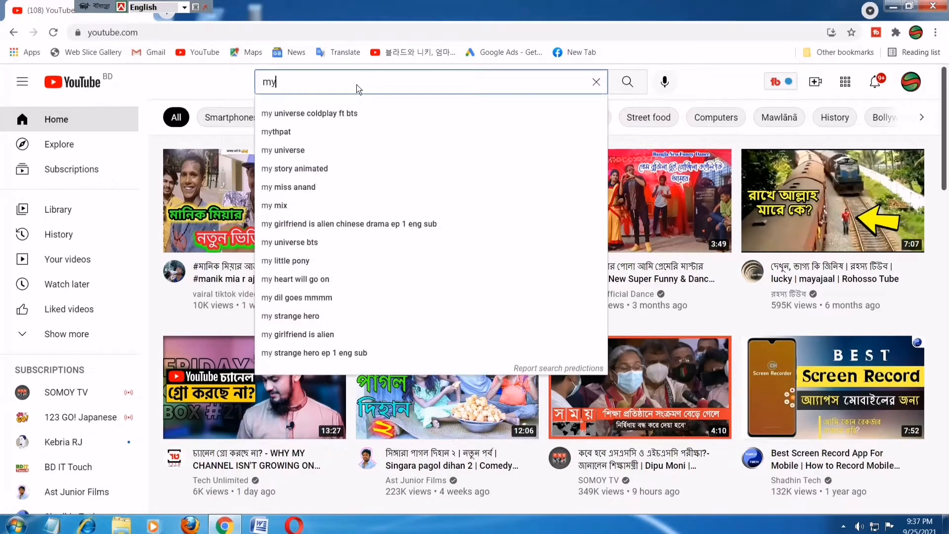
text( yo)
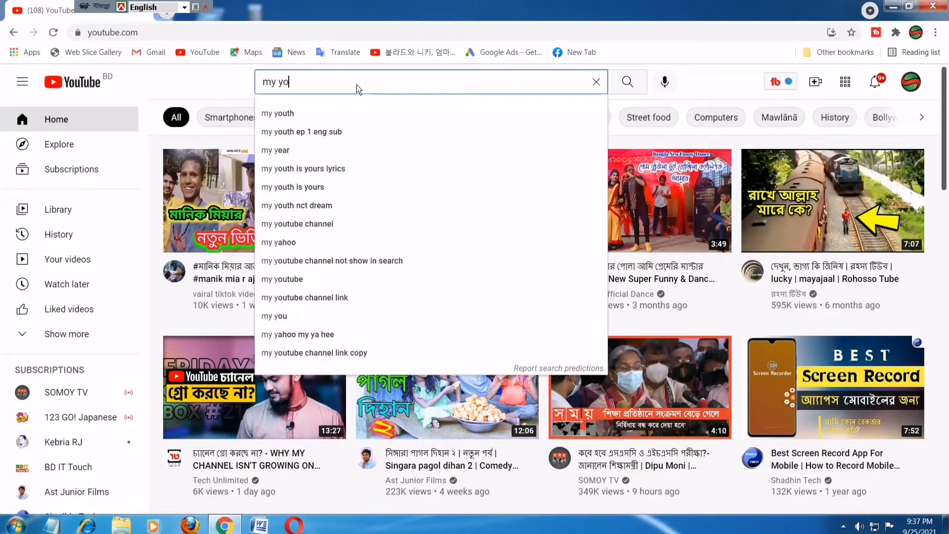
text(utube )
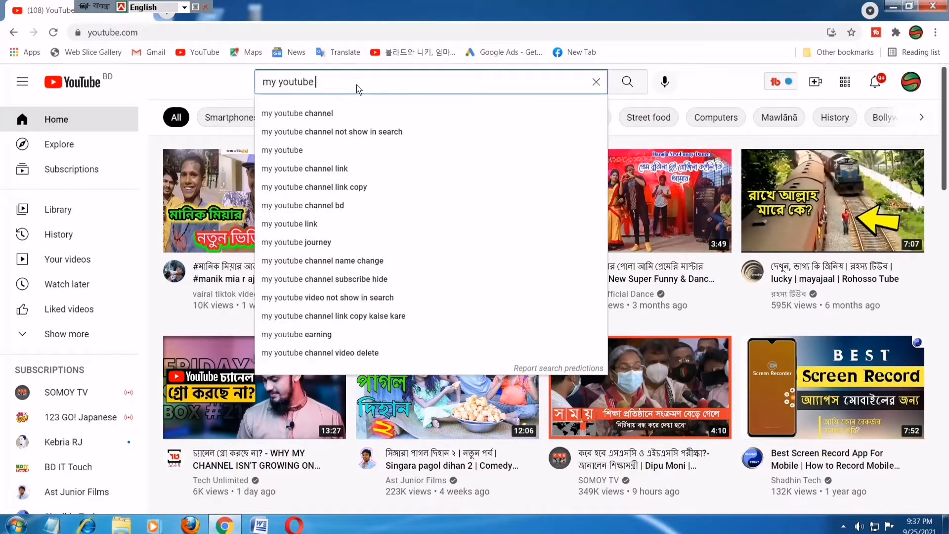
text(s)
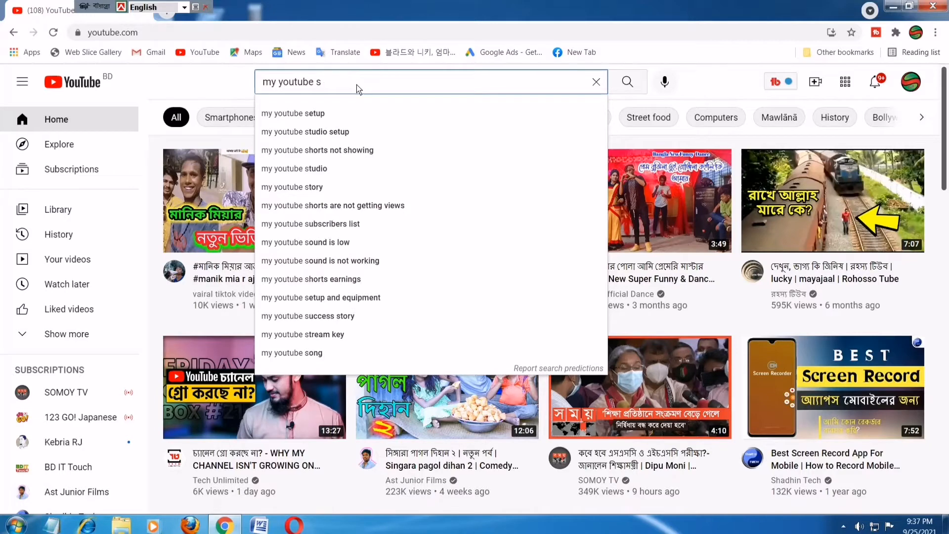
text(tudio)
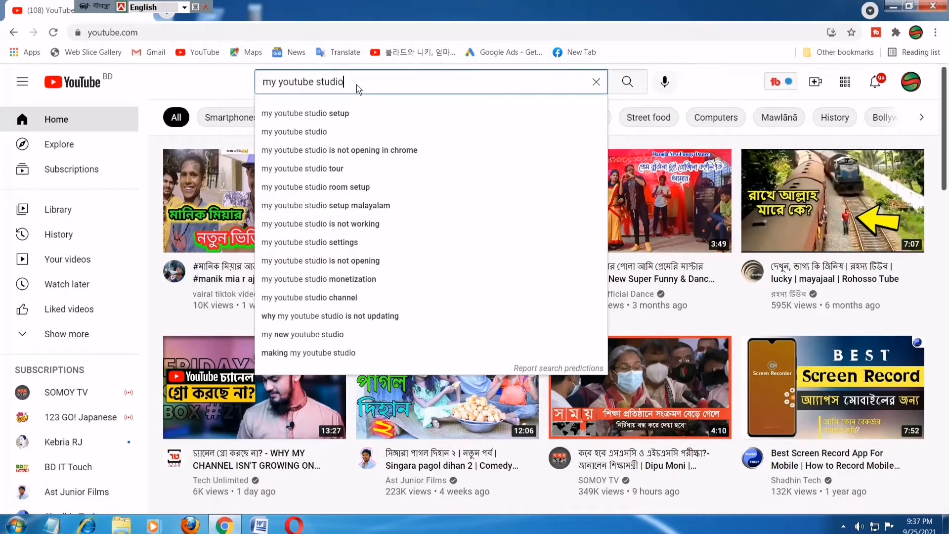
key(Return)
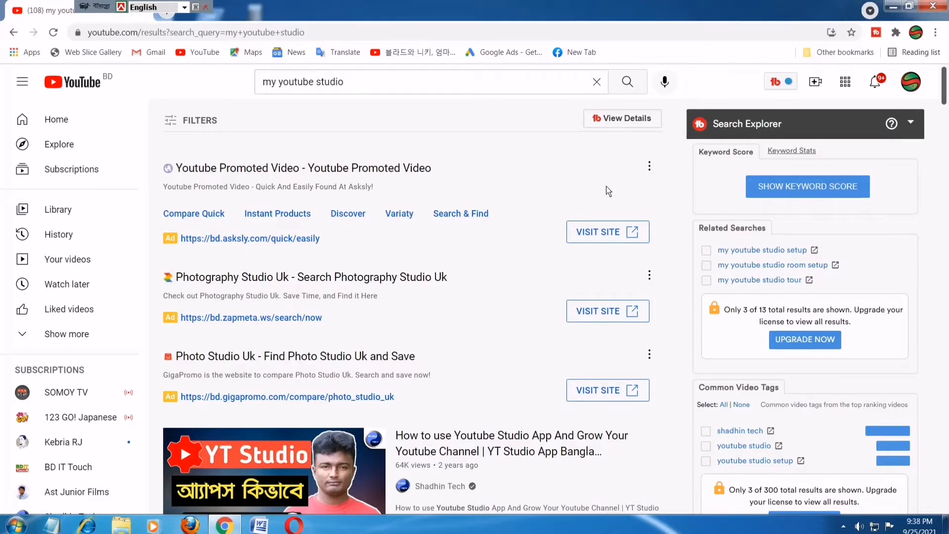
click(820, 189)
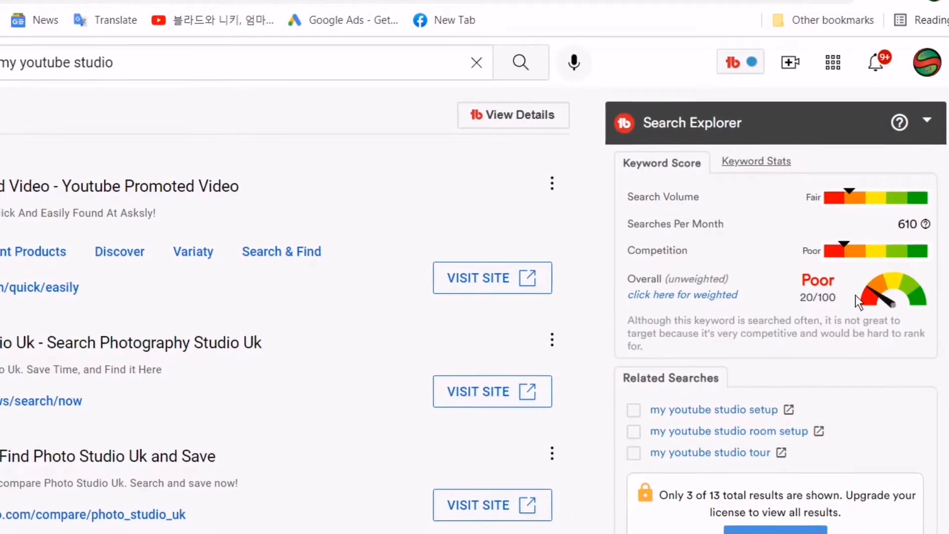
Extend the YouTube search to "my youtube studio 2021 |" and show the keyword score for it
click(122, 65)
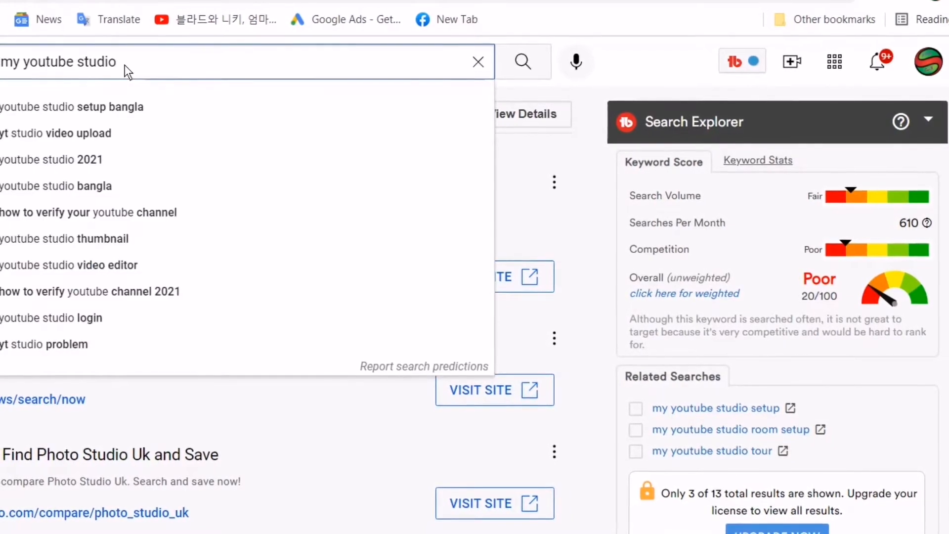
text(201)
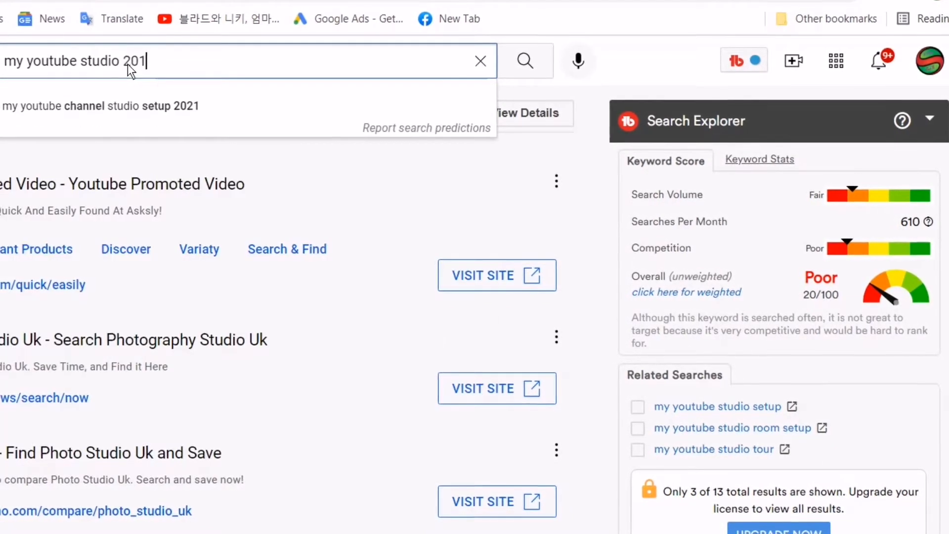
key(BackSpace)
key(BackSpace)
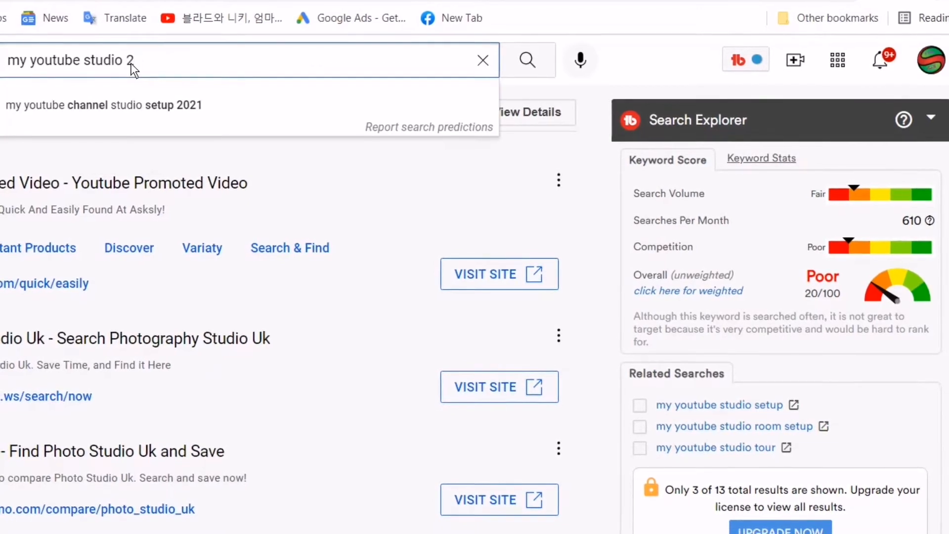
text(2021)
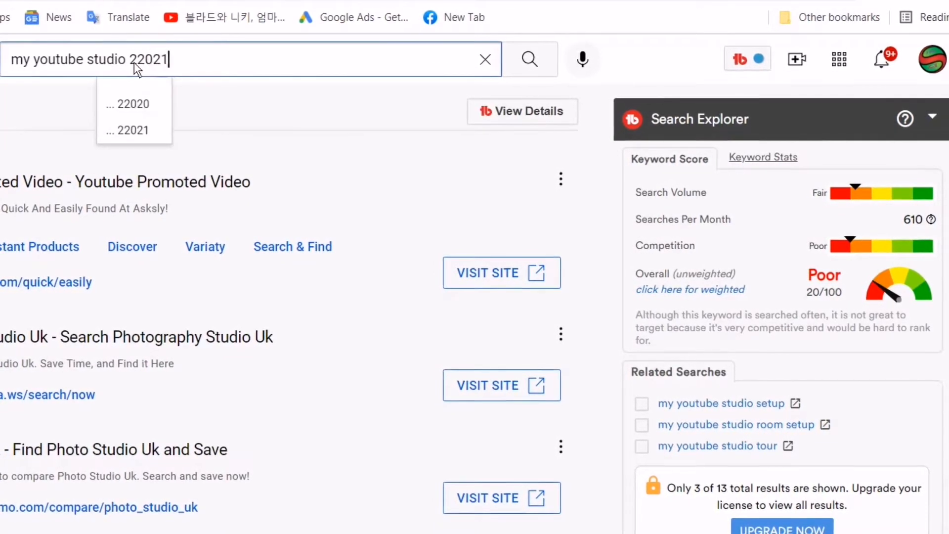
key(BackSpace)
key(BackSpace)
key(BackSpace)
key(BackSpace)
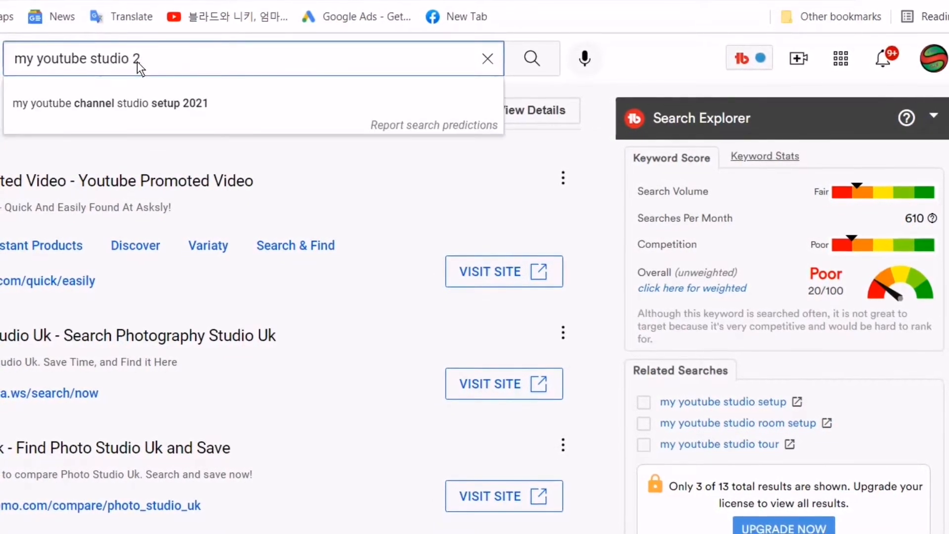
text(021)
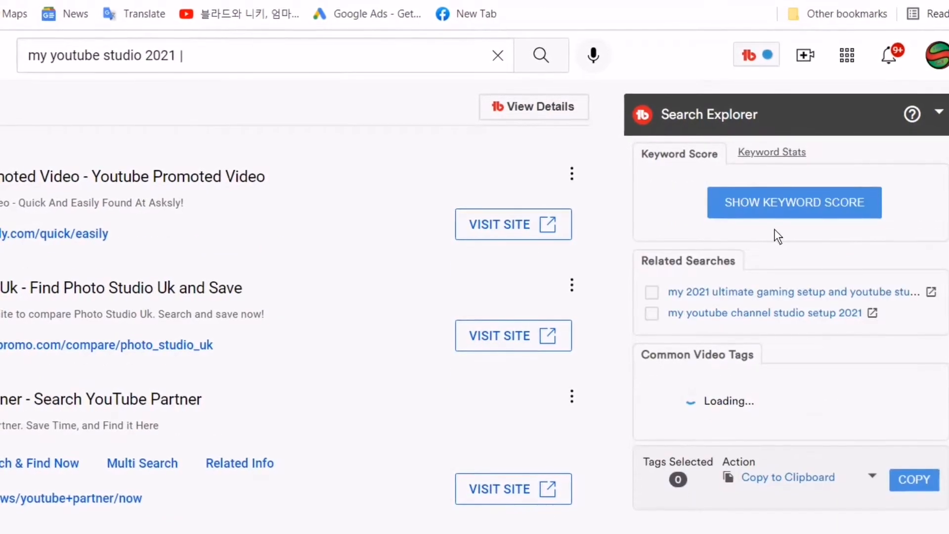
click(772, 197)
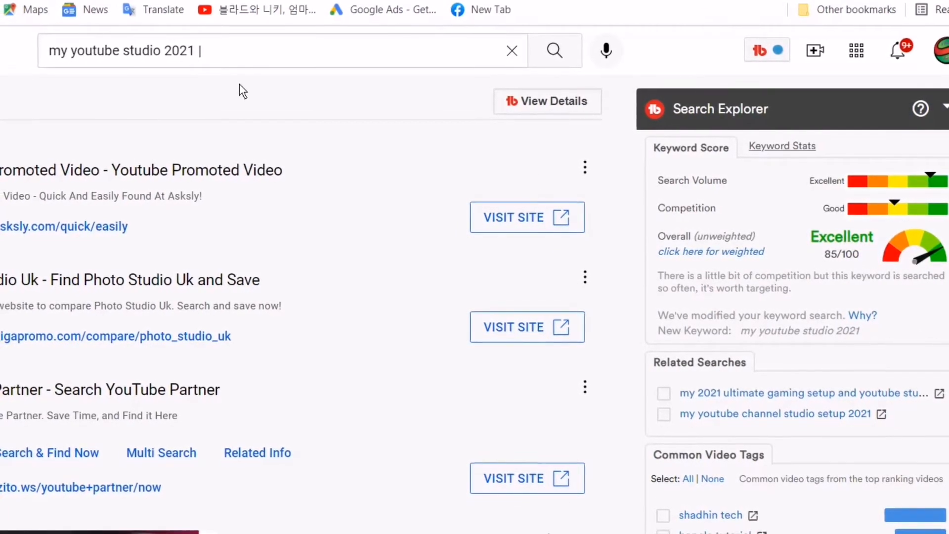
Select the whole search phrase, then switch to Notepad and open the description text file dated 9/25/2021 from the Documents library
drag(209, 56, 57, 57)
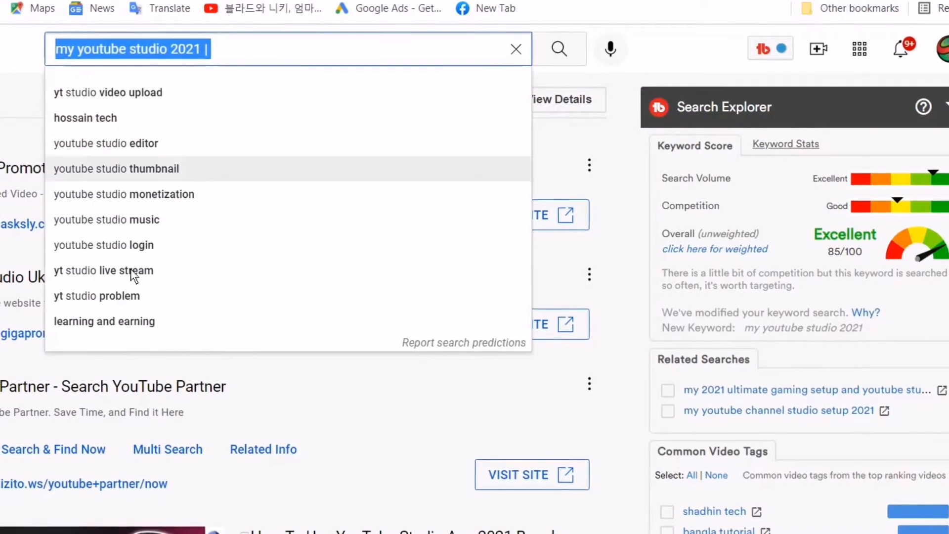
click(217, 533)
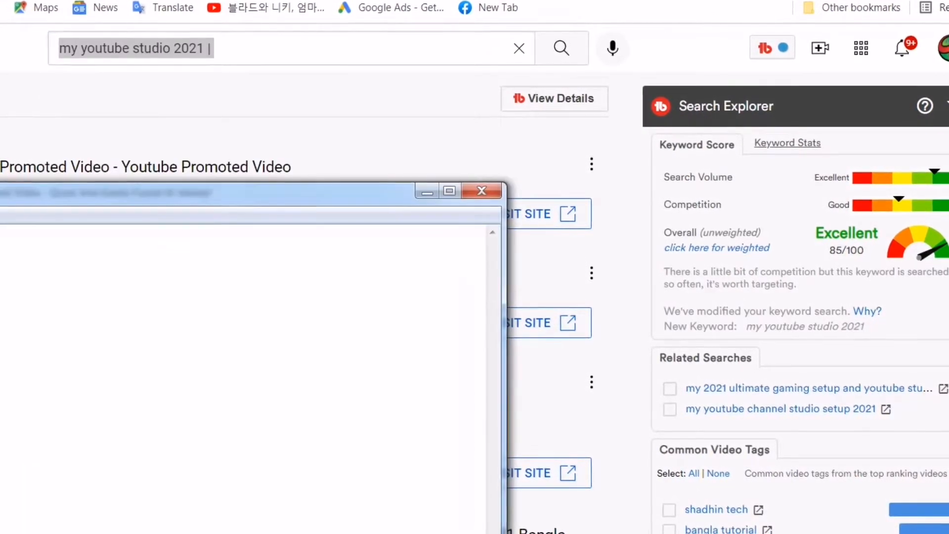
key(ctrl+o)
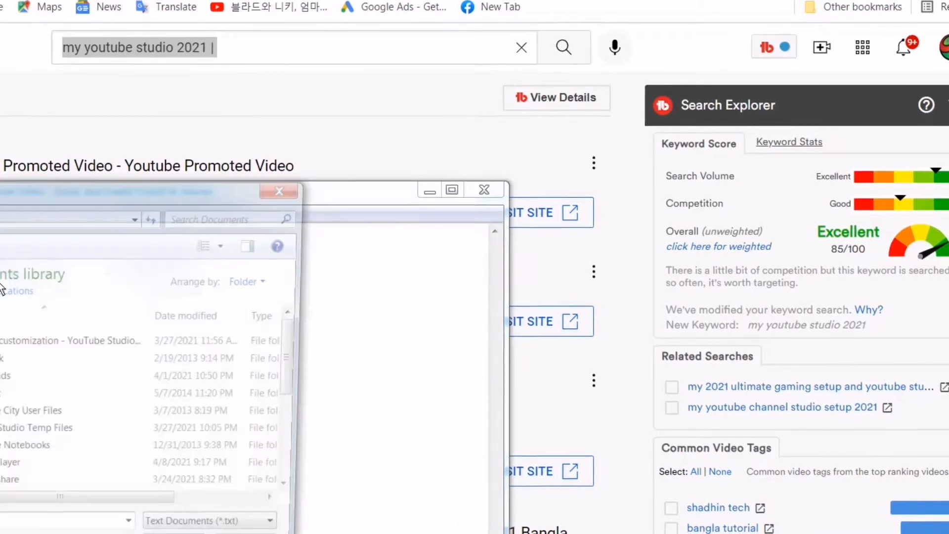
drag(298, 340, 296, 442)
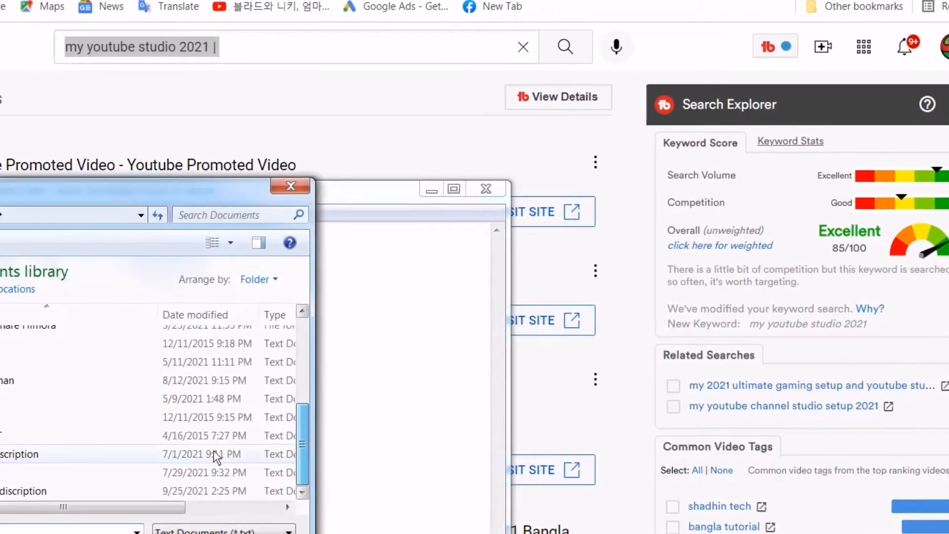
double_click(37, 495)
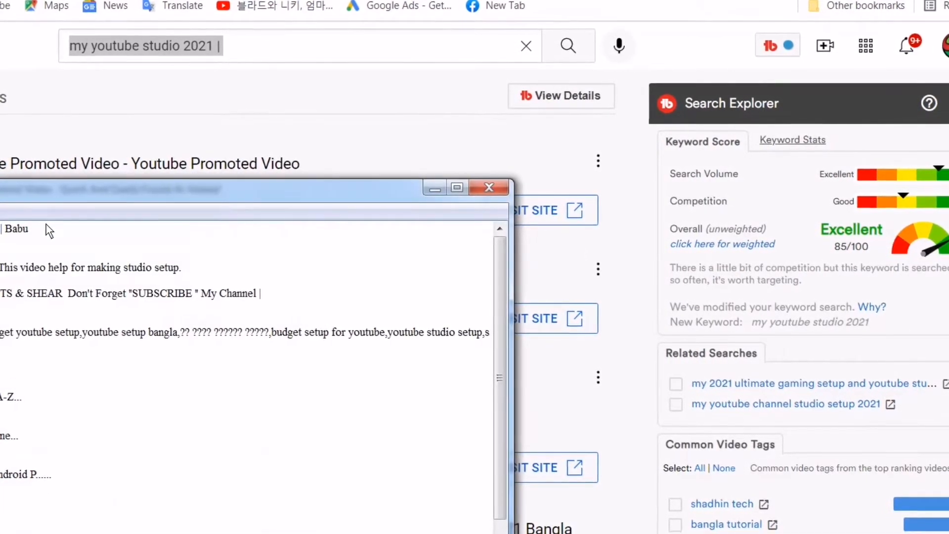
Cut the title line at the start of the description file and minimize Notepad
drag(46, 227, 1, 228)
key(ctrl+x)
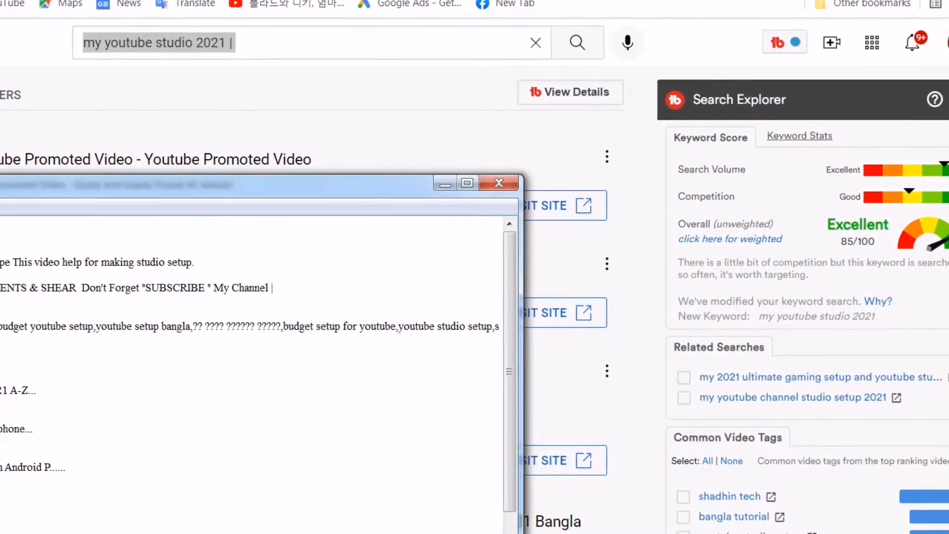
click(446, 184)
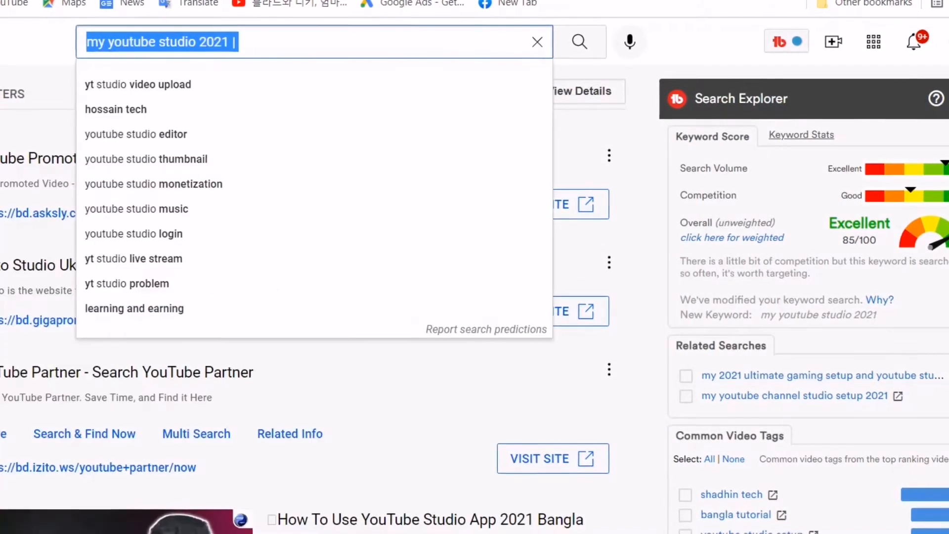
Go to the desktop and rename the thumbnail image and the video file as "my youtube studio 2021"
key(super+d)
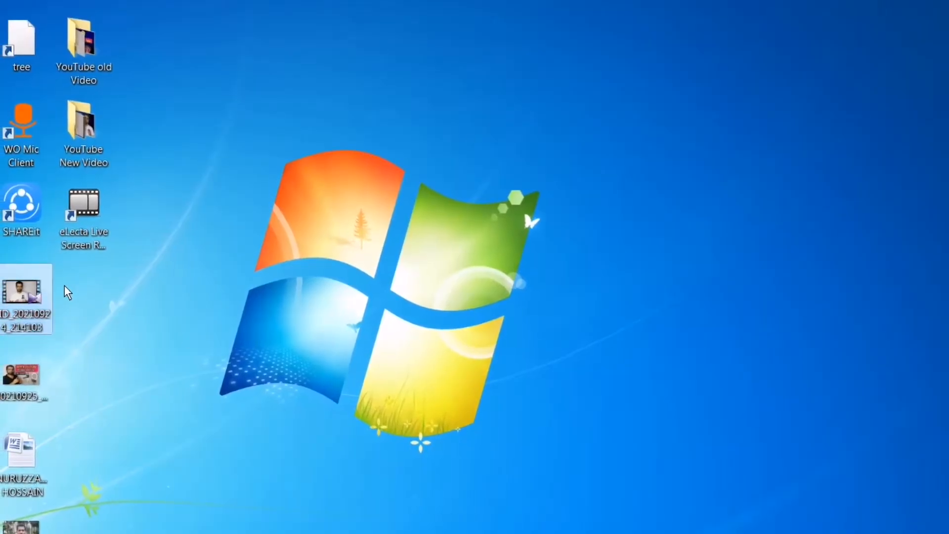
right_click(9, 383)
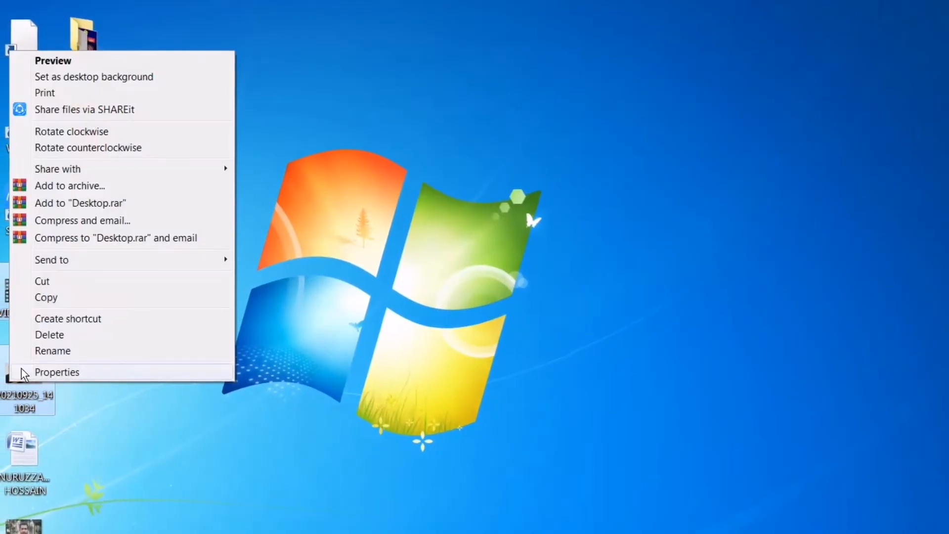
click(51, 353)
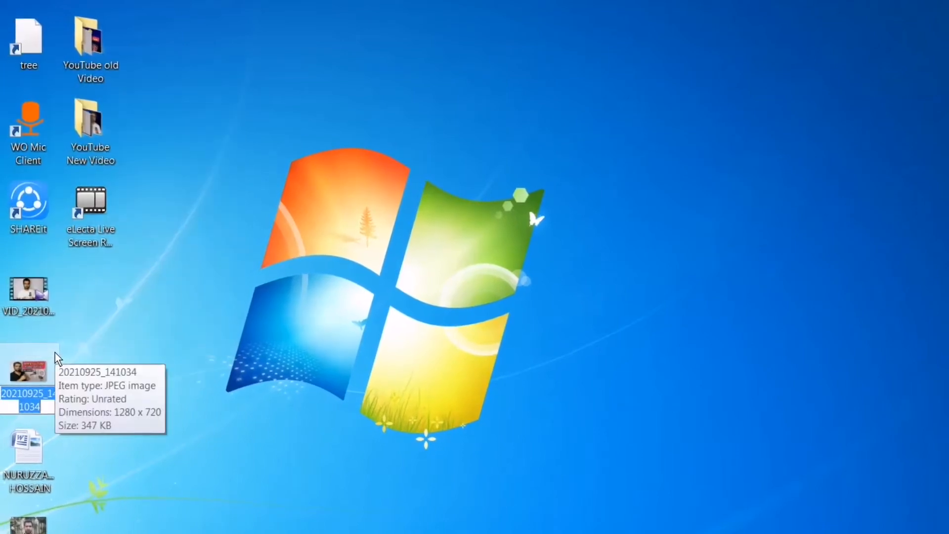
text(my youtube studio 2021)
key(Return)
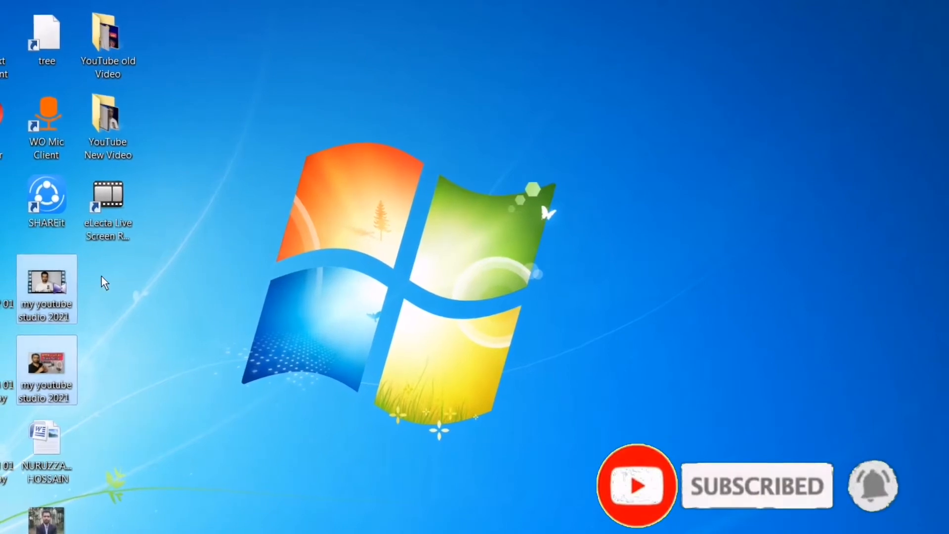
Move the renamed video and thumbnail image from the desktop into the "s.m bsbu" folder on drive C:
right_click(48, 372)
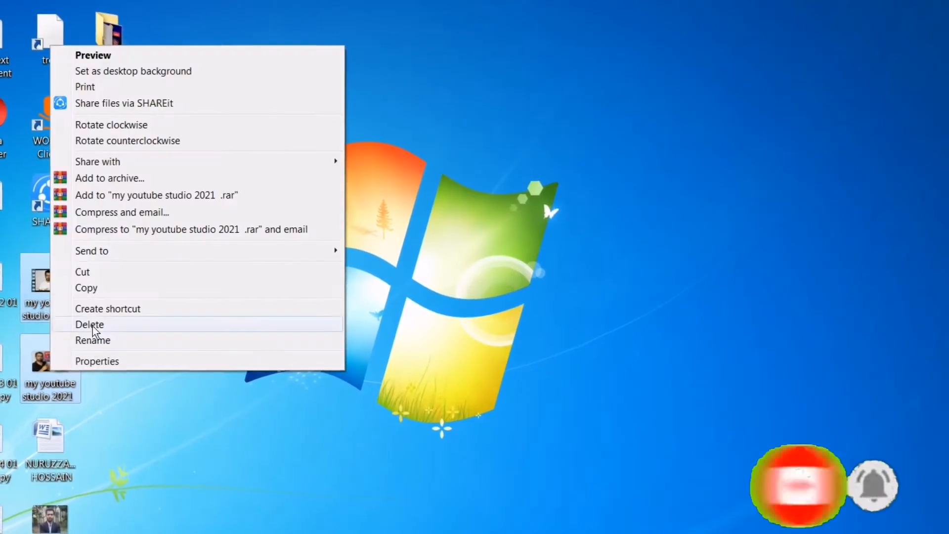
click(88, 273)
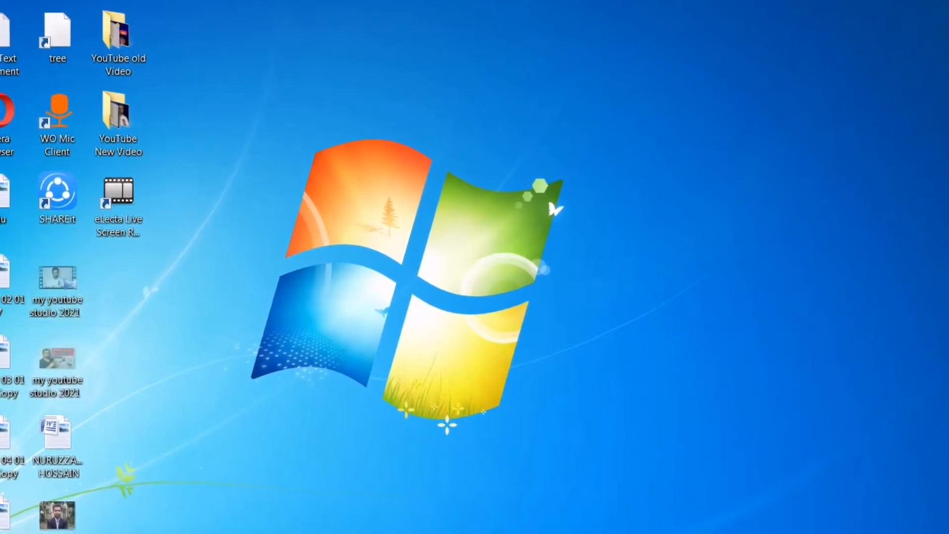
key(super+e)
click(566, 118)
double_click(565, 118)
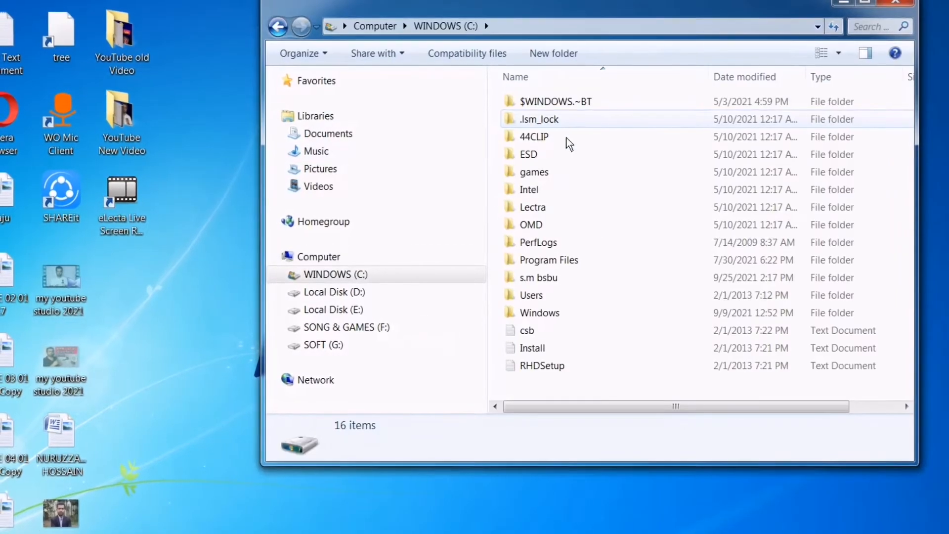
double_click(561, 279)
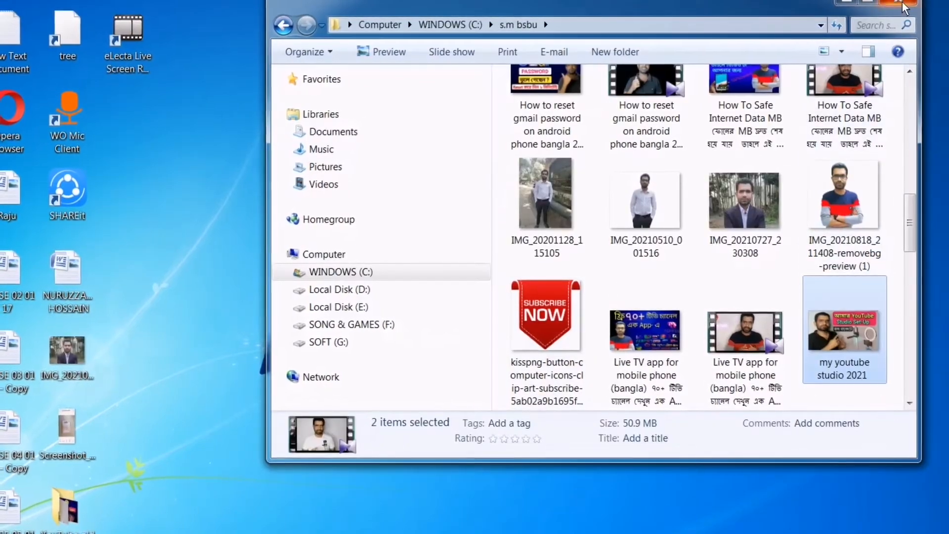
Close the folder window, switch to the YouTube search page in Chrome, and start a new video upload
click(902, 5)
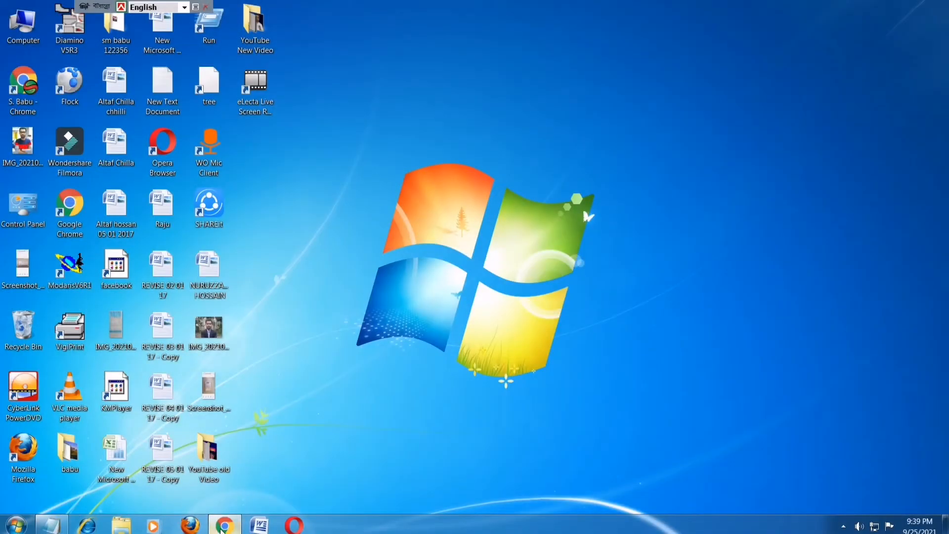
click(223, 525)
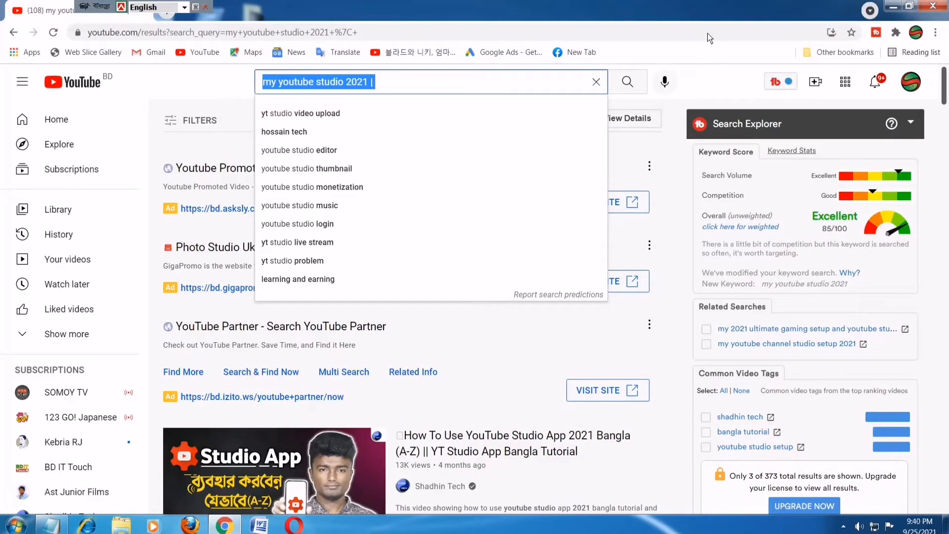
click(707, 34)
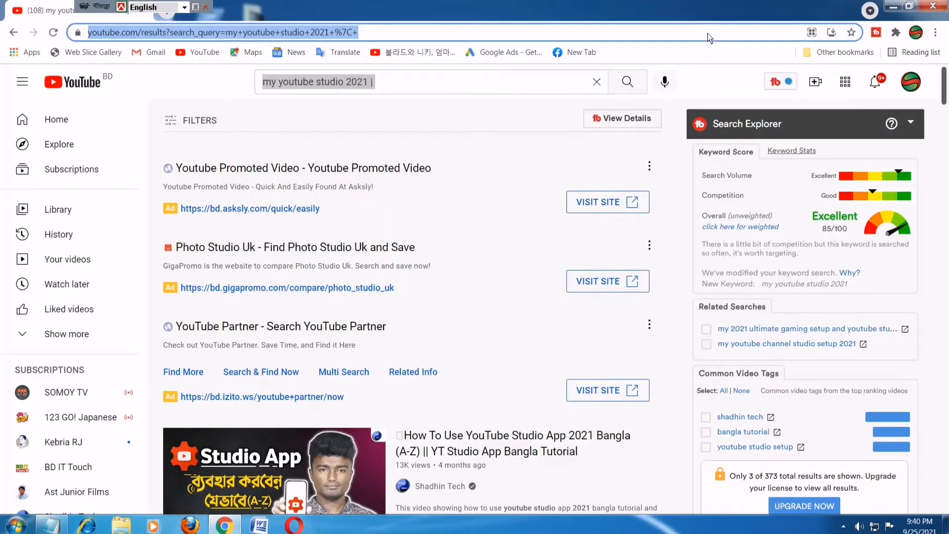
click(814, 84)
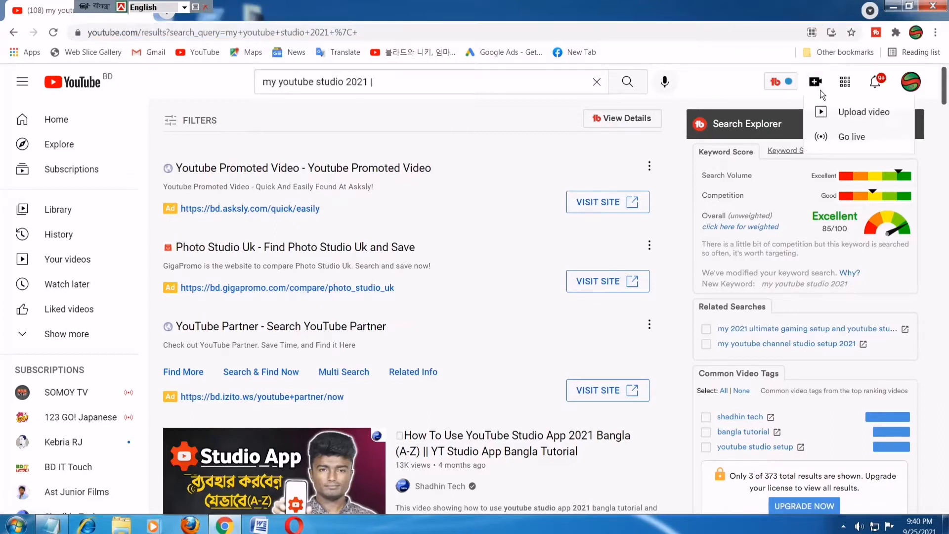
click(866, 113)
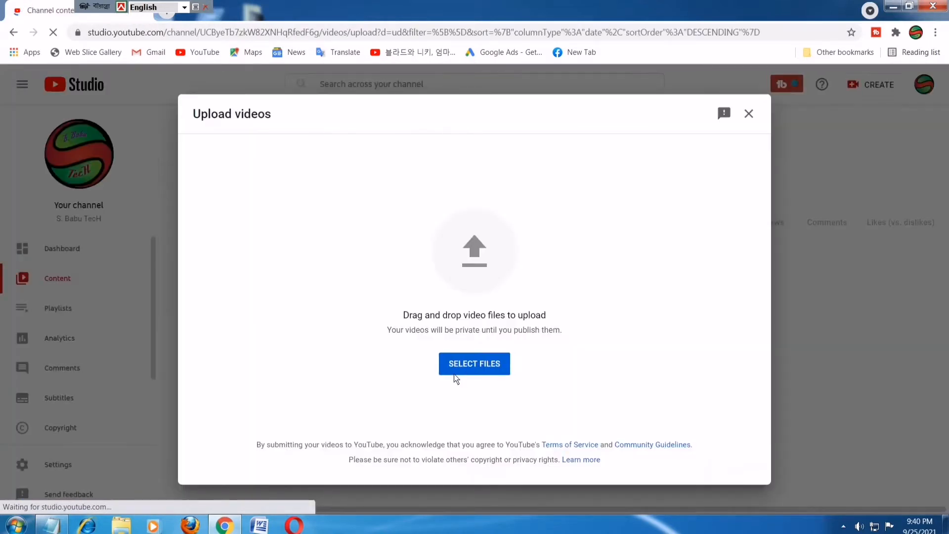
Upload the "my youtube studio 2021" video from the "s.m bsbu" folder and set its title to "my youtube studio 2021 |"
click(470, 365)
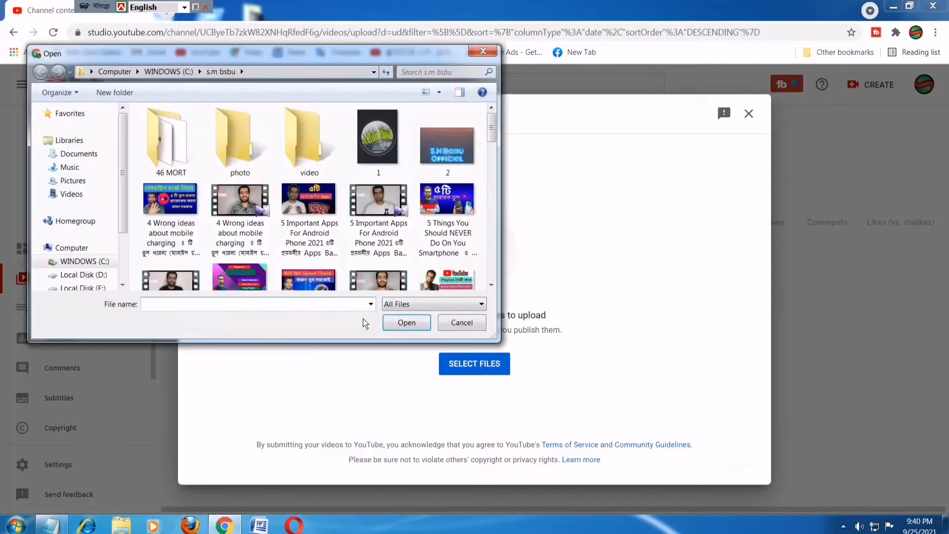
scroll(495, 150, down, 2)
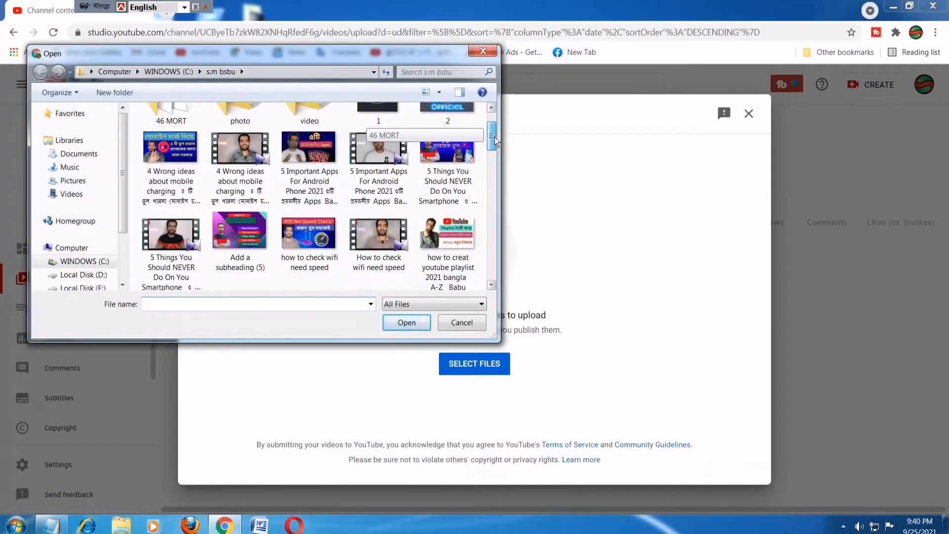
drag(495, 150, 492, 213)
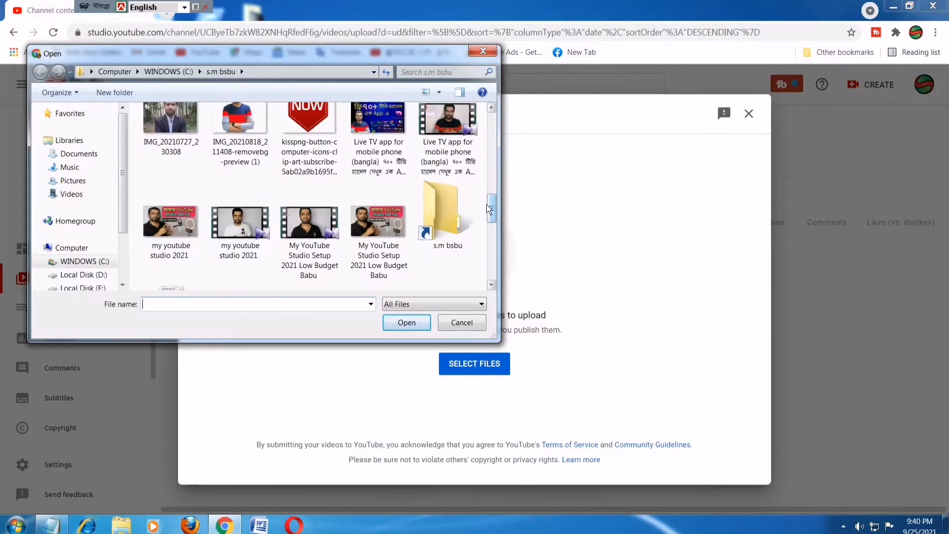
drag(490, 209, 490, 220)
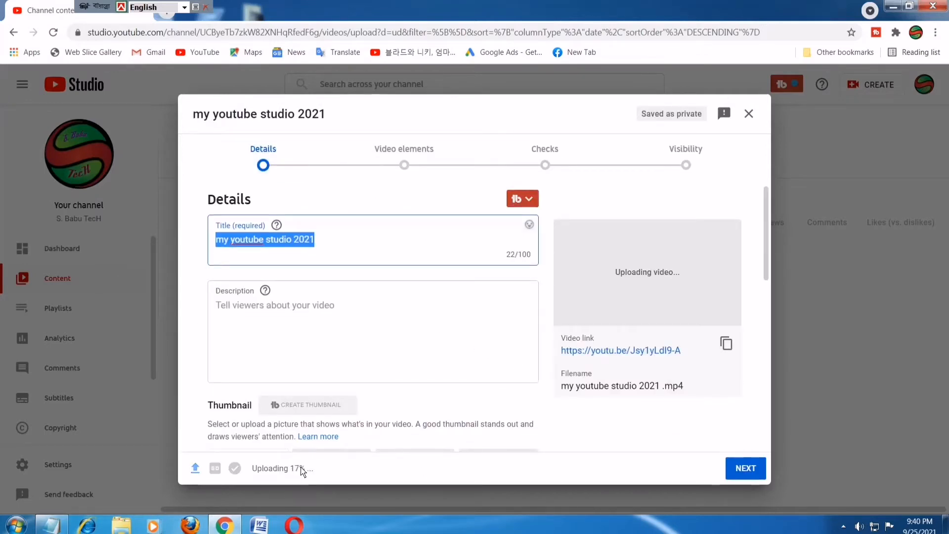
click(330, 241)
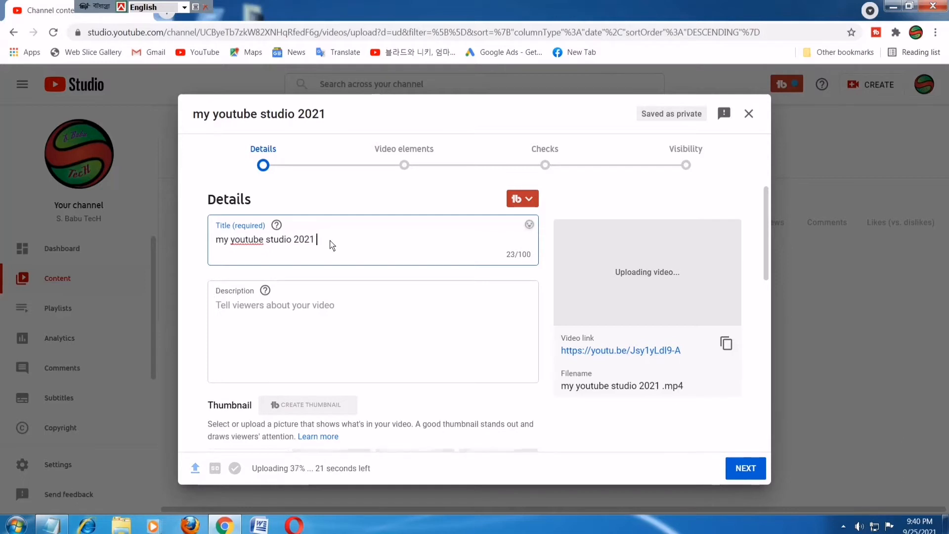
text(|)
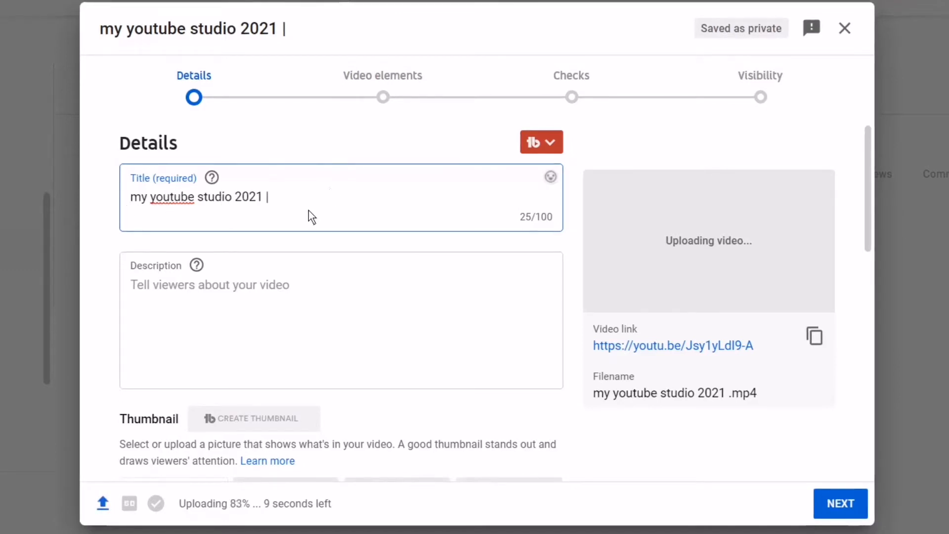
Copy the "This video about" intro and subscribe request from Notepad into the video description, and remove the blank line above "If you like This Video"
click(186, 289)
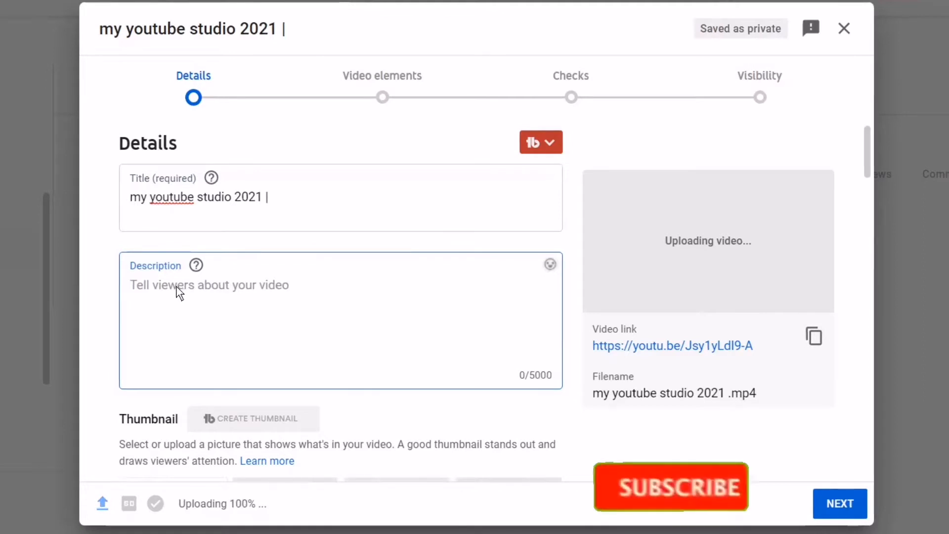
click(163, 533)
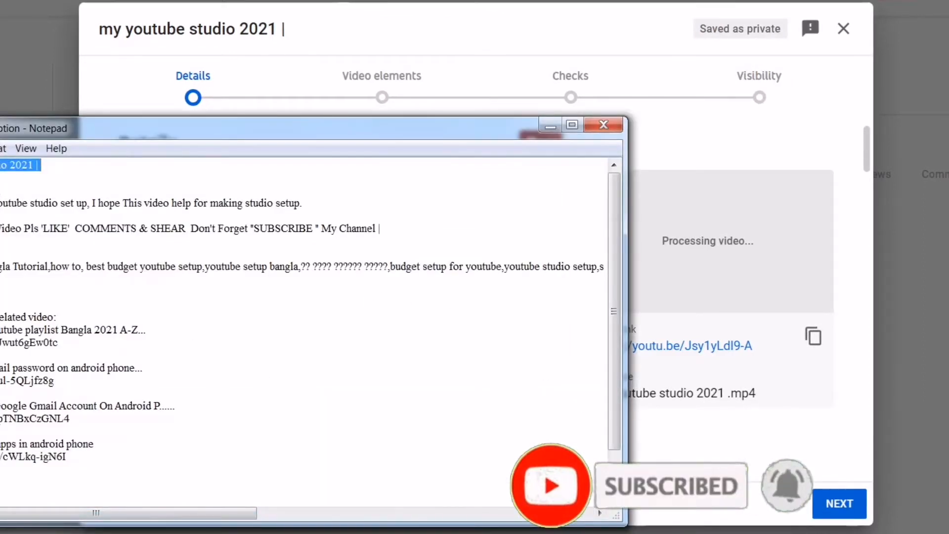
drag(5, 190, 333, 246)
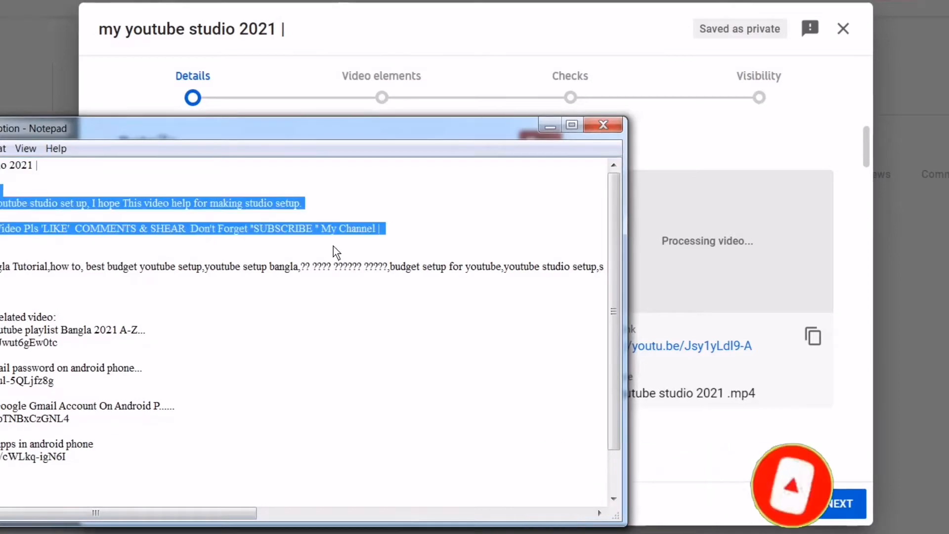
click(550, 126)
click(141, 321)
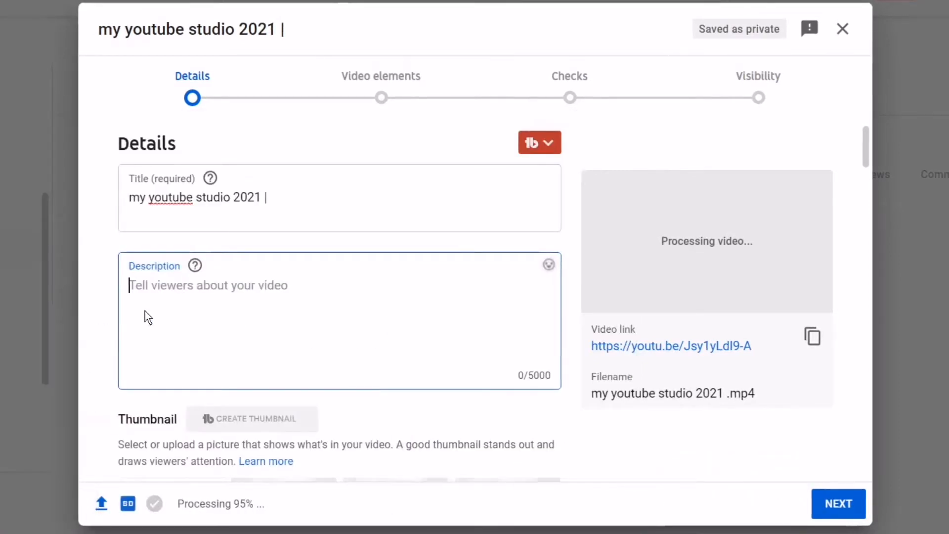
key(ctrl+v)
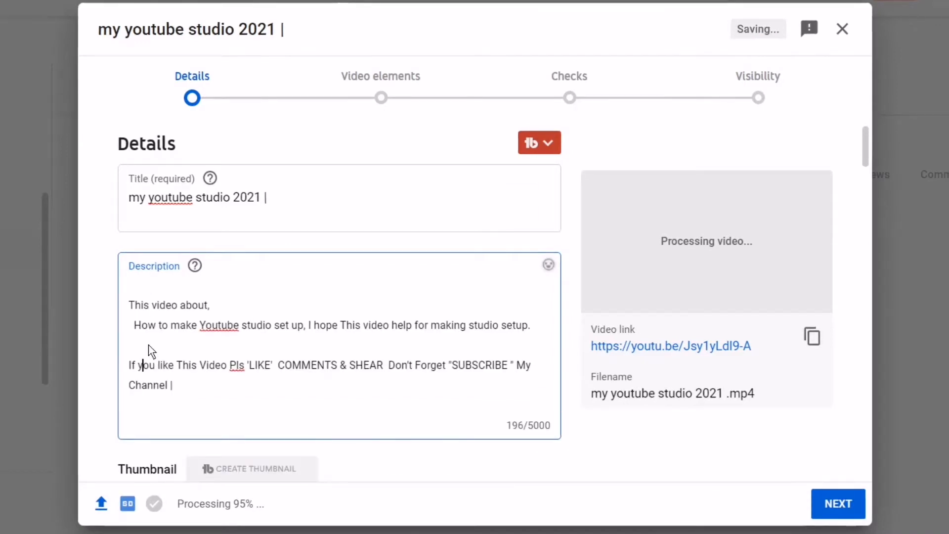
click(148, 345)
key(BackSpace)
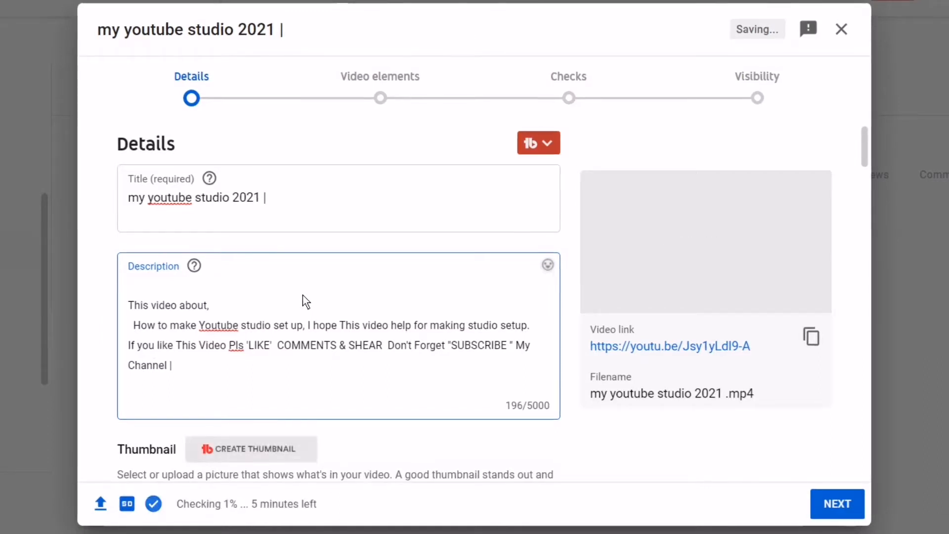
Add the hashtags "#mystudio#babu" below the subscribe request in the description, followed by blank lines
click(182, 373)
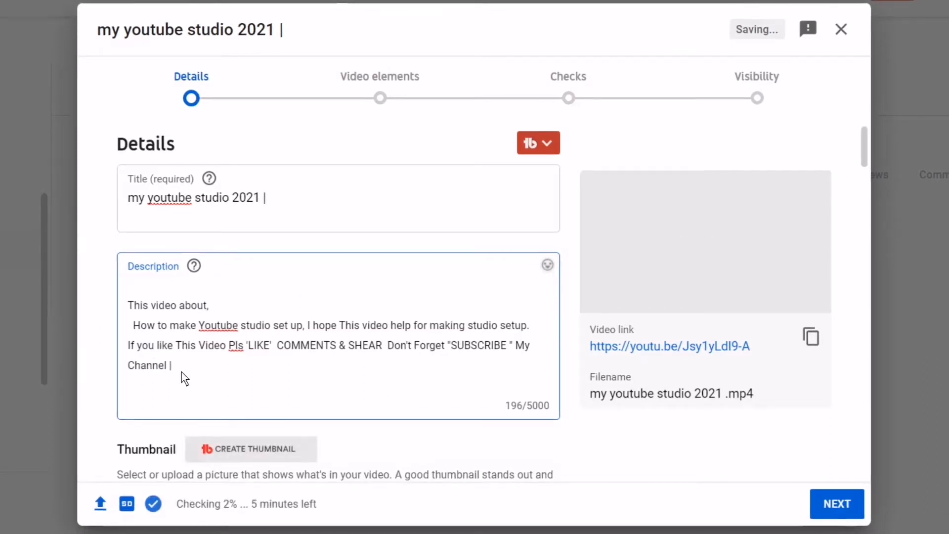
key(Return)
key(Return)
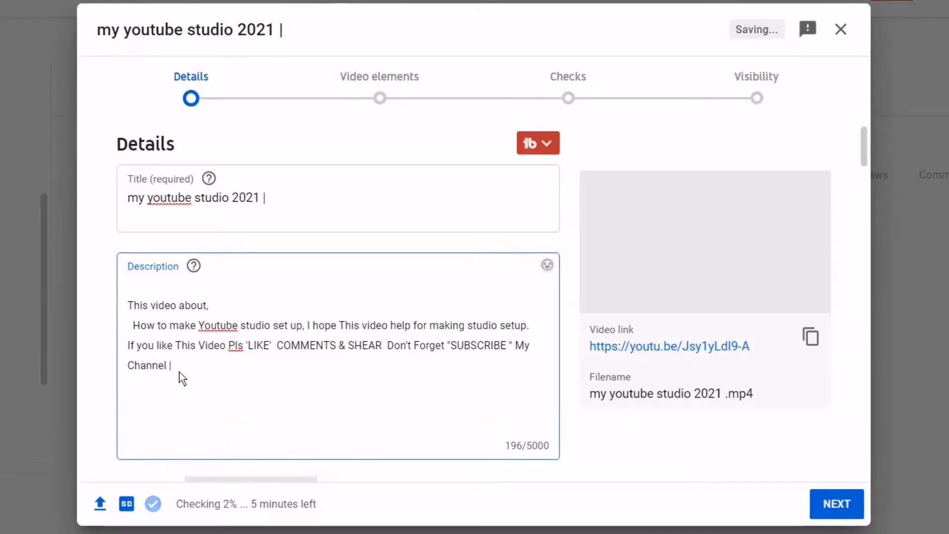
scroll(179, 373, down, 2)
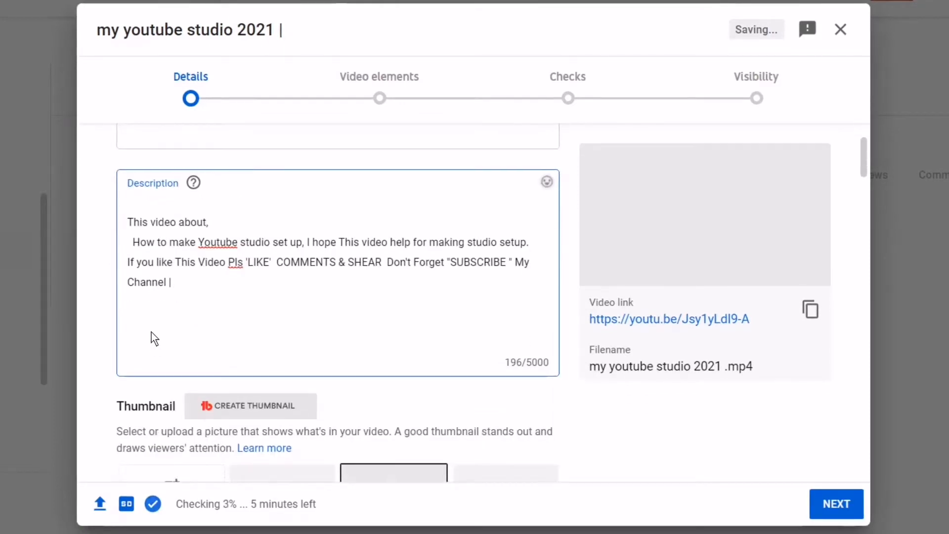
scroll(151, 332, up, 2)
text(#)
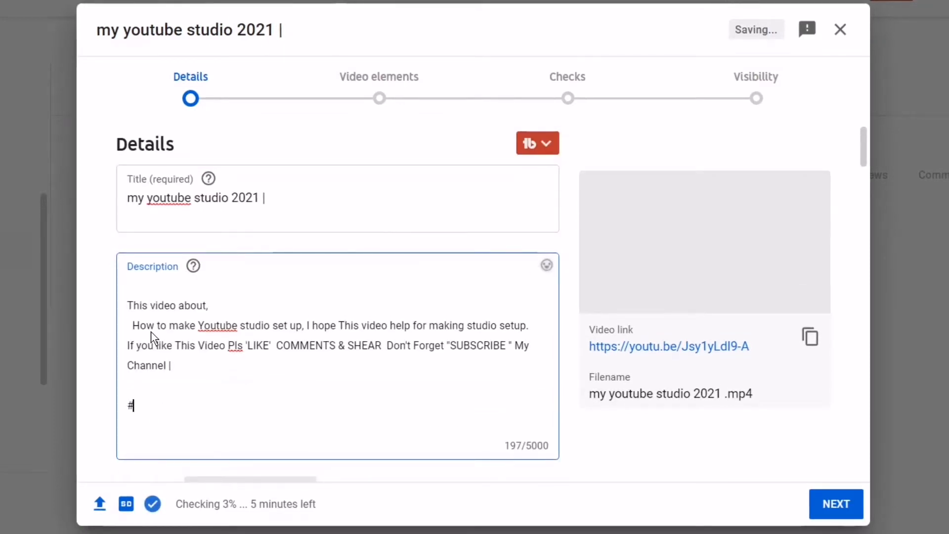
text(m)
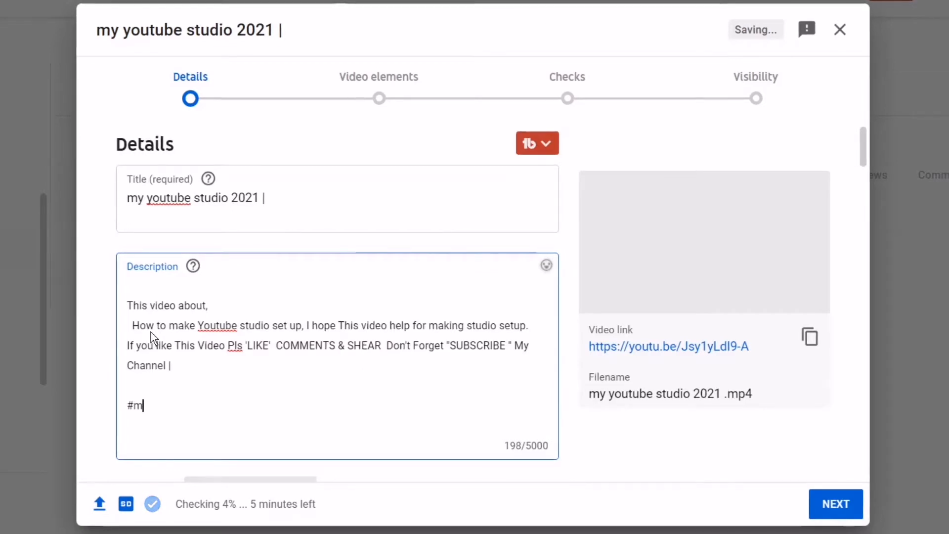
text(y )
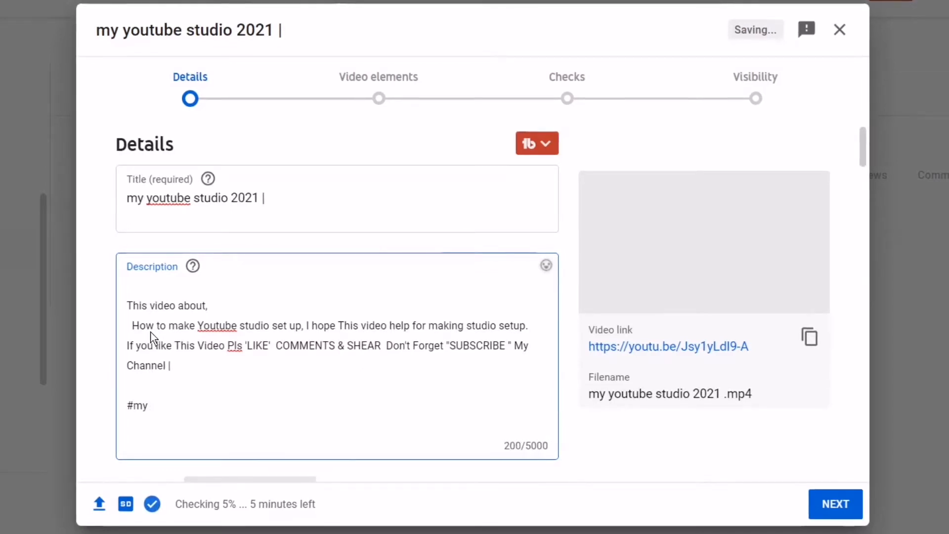
text(studio)
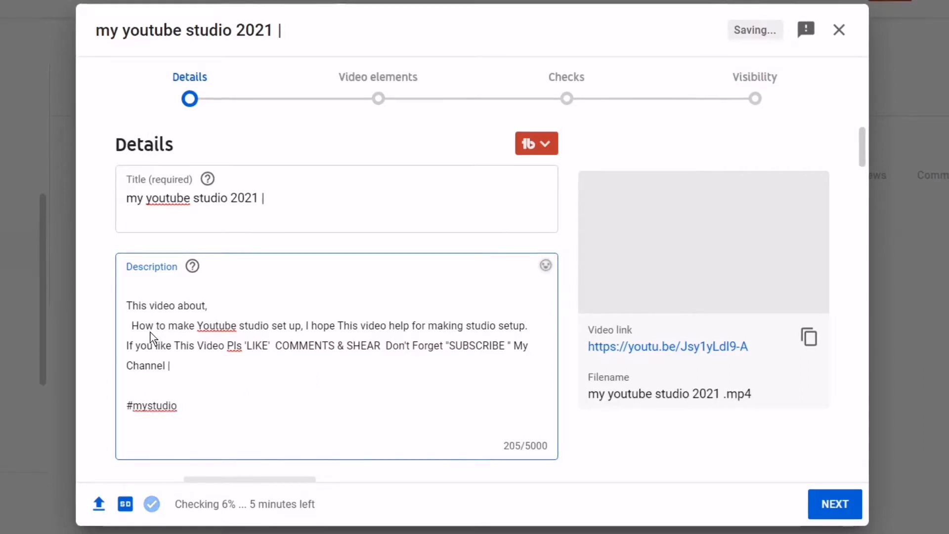
text(#babu)
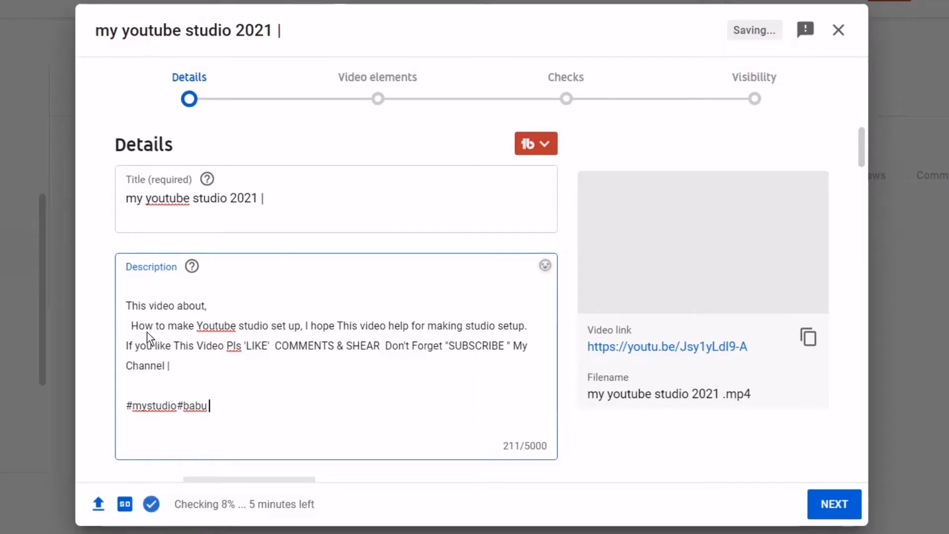
key(Return)
key(Return)
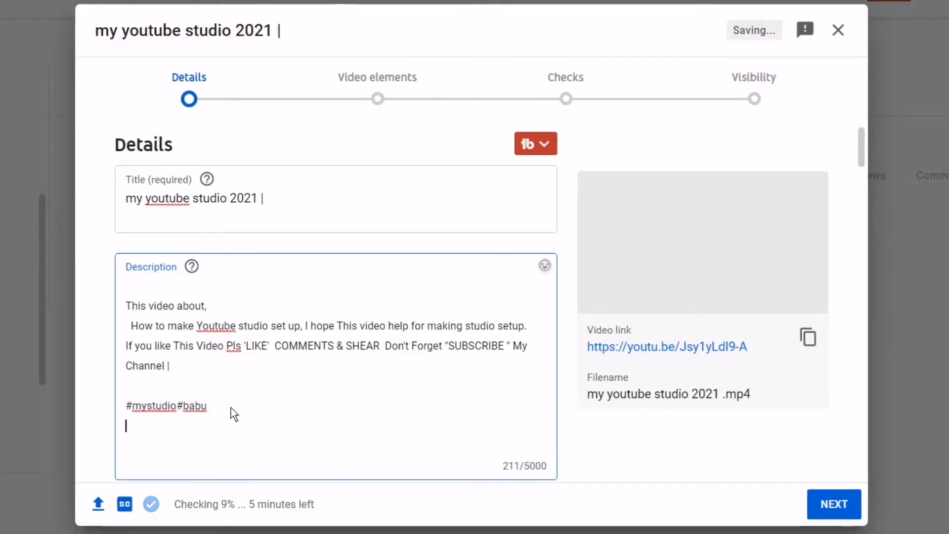
Copy the related-video links and the Facebook and e-mail contact lines from Notepad to the end of the description
scroll(226, 406, down, 3)
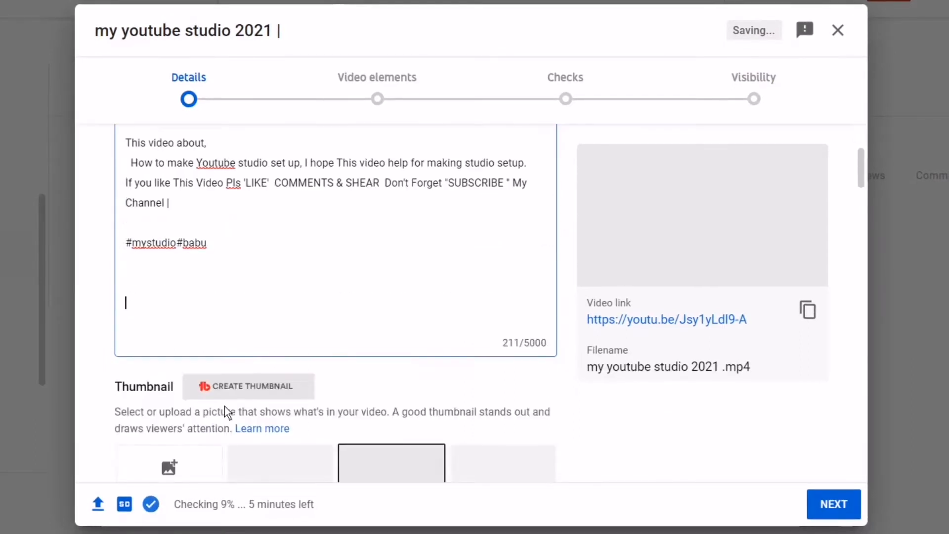
key(alt+Tab)
scroll(74, 395, down, 1)
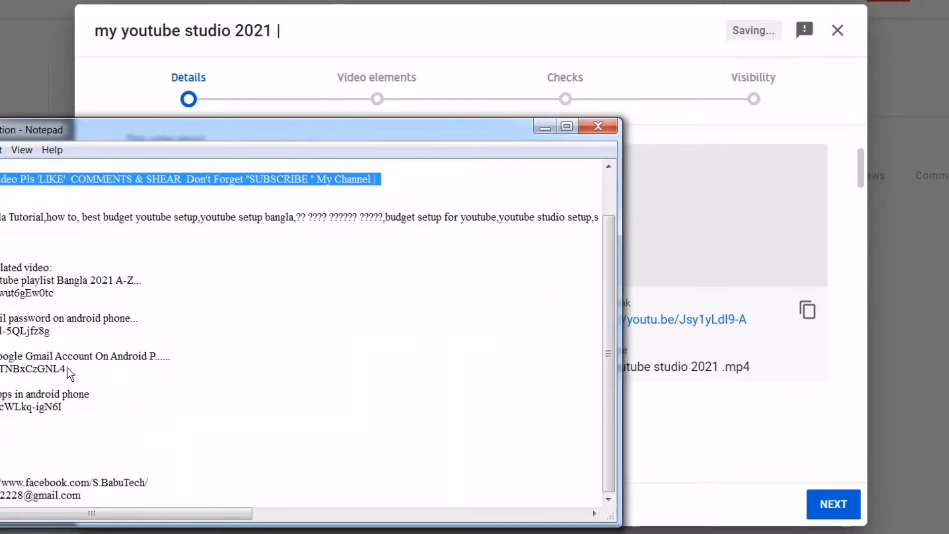
drag(2, 267, 132, 504)
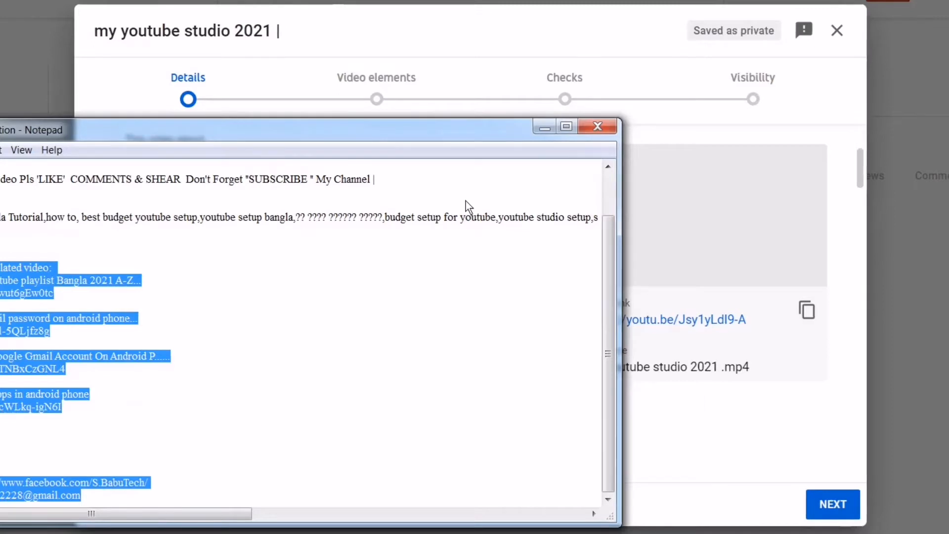
click(544, 128)
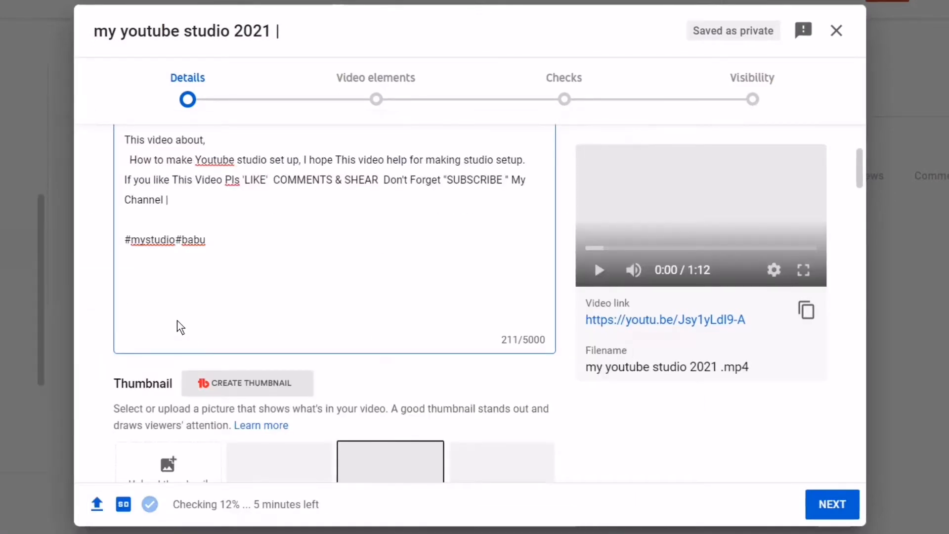
key(ctrl+v)
Delete two blank lines above "Follow me on:" in the description and review the whole text
scroll(211, 330, down, 10)
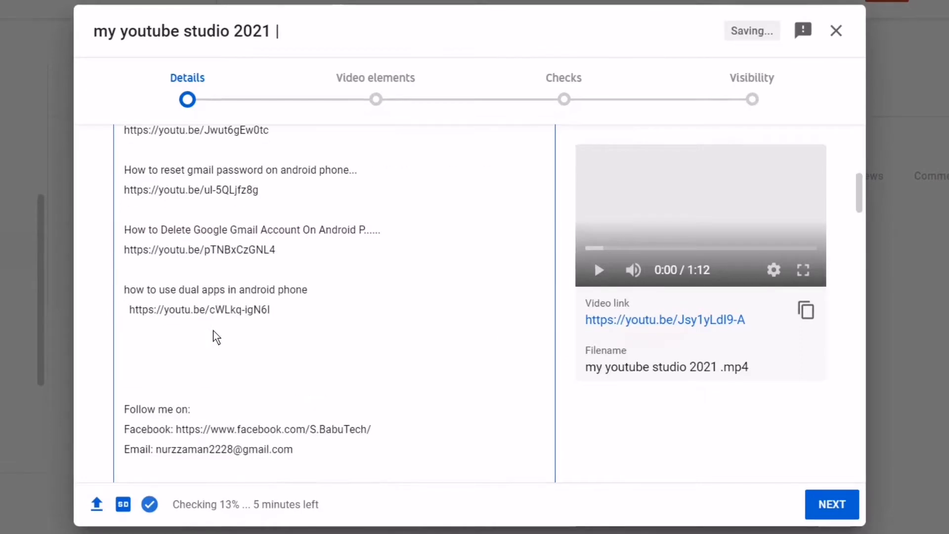
scroll(212, 328, up, 4)
click(170, 376)
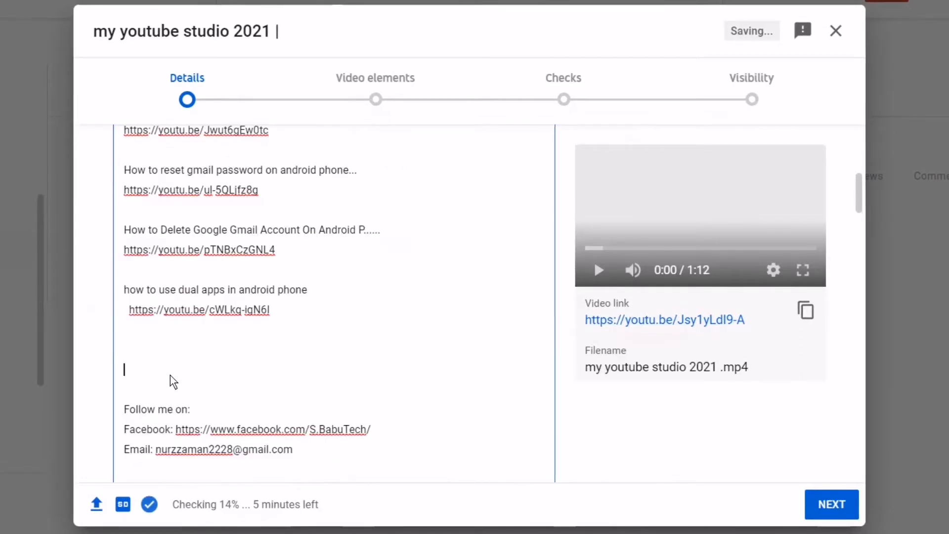
key(BackSpace)
key(BackSpace)
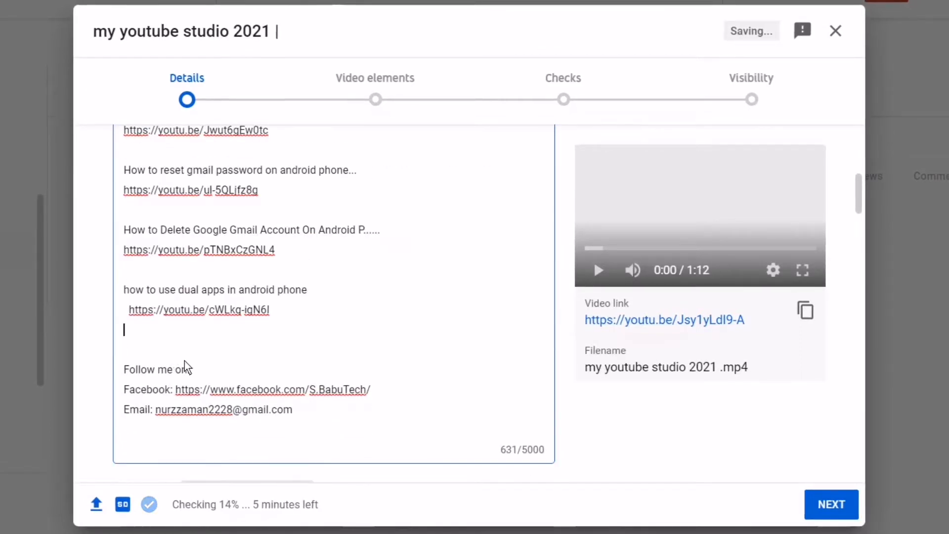
scroll(185, 361, down, 3)
scroll(187, 359, up, 8)
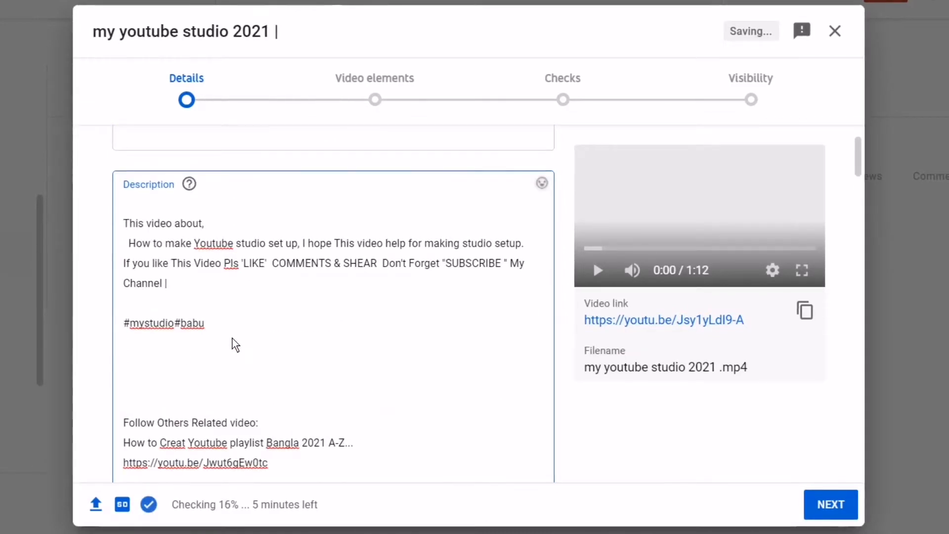
scroll(232, 341, down, 2)
scroll(232, 341, up, 2)
scroll(233, 339, down, 5)
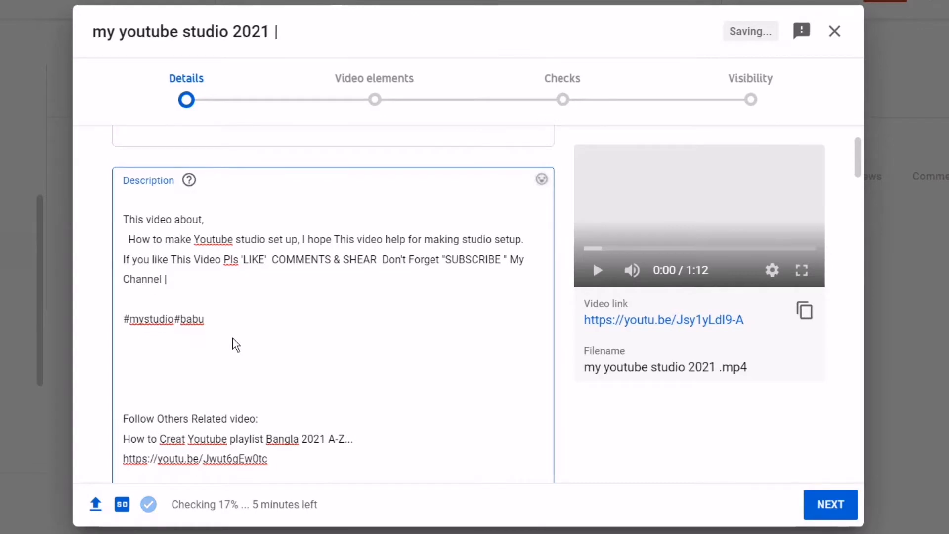
Review the description from the intro and hashtags through the related-video links and contact lines
scroll(236, 338, down, 3)
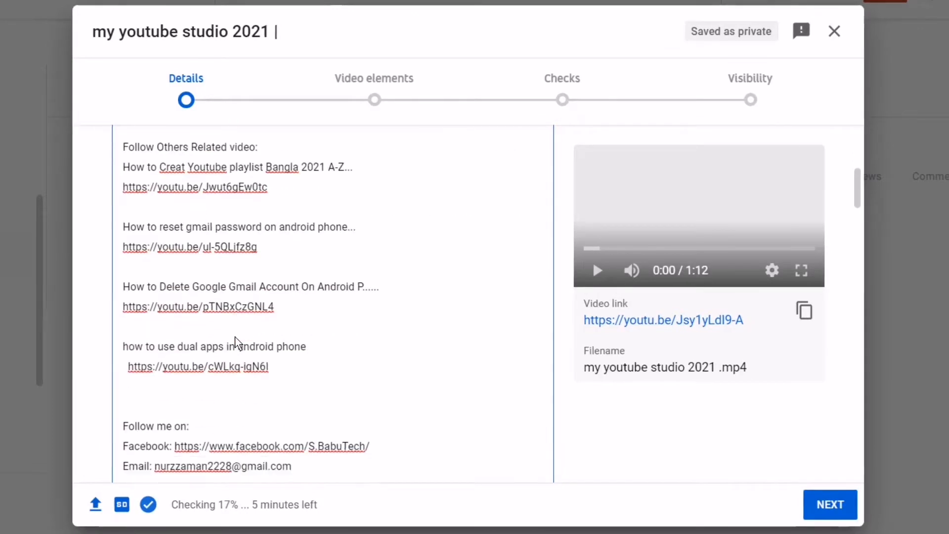
scroll(236, 337, up, 8)
scroll(235, 337, up, 2)
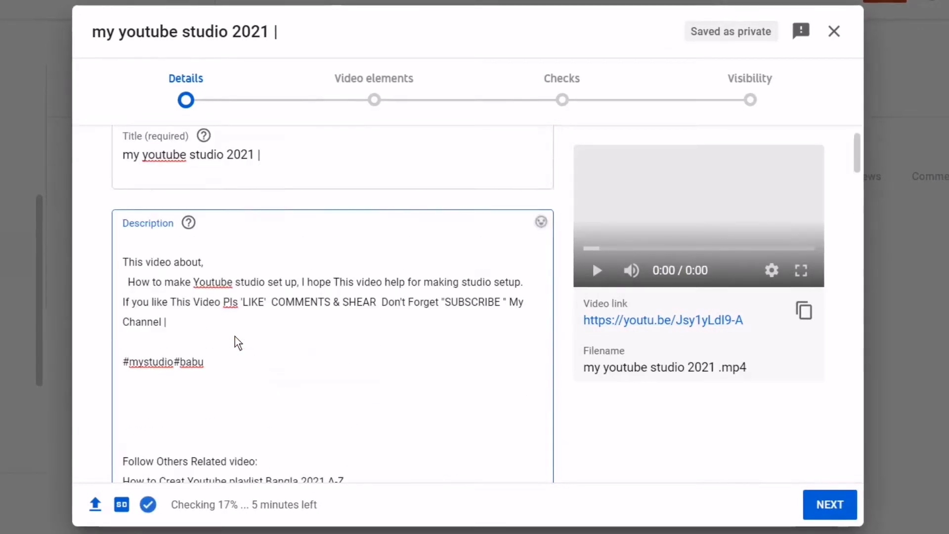
scroll(235, 338, down, 3)
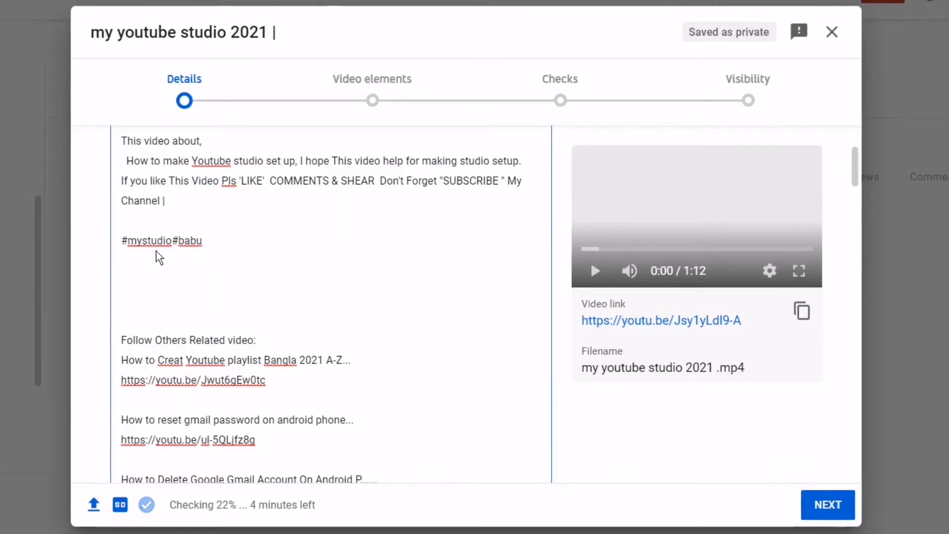
scroll(156, 252, up, 3)
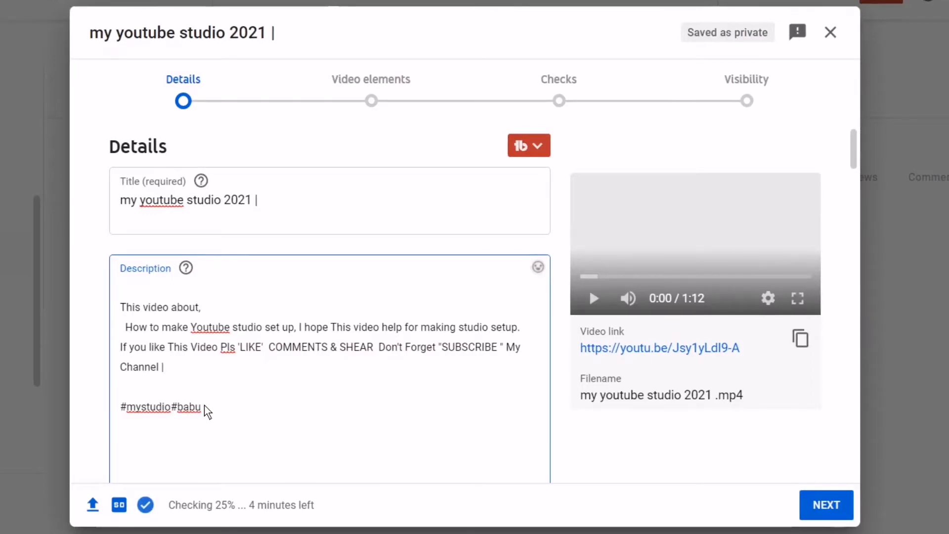
Upload the image "my youtube studio 2021" as the video's custom thumbnail
scroll(208, 410, down, 14)
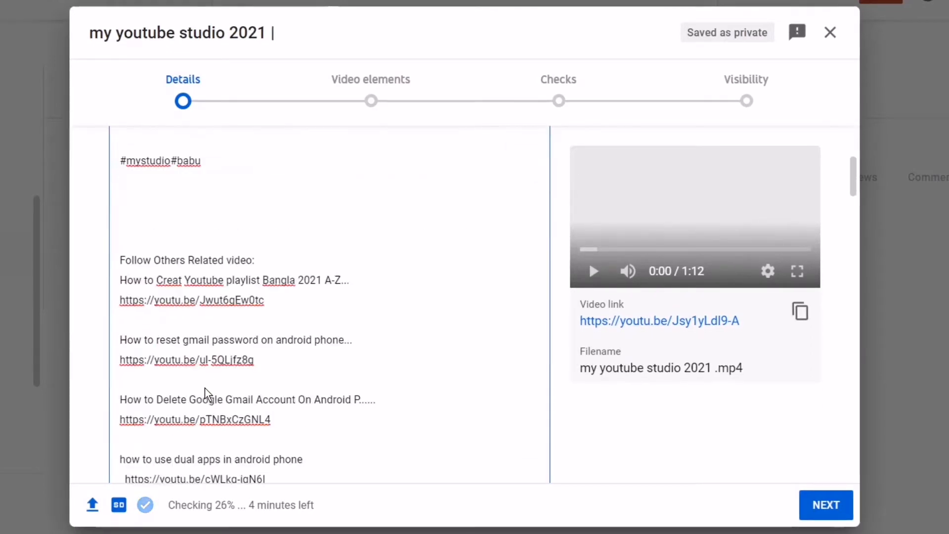
scroll(199, 262, down, 3)
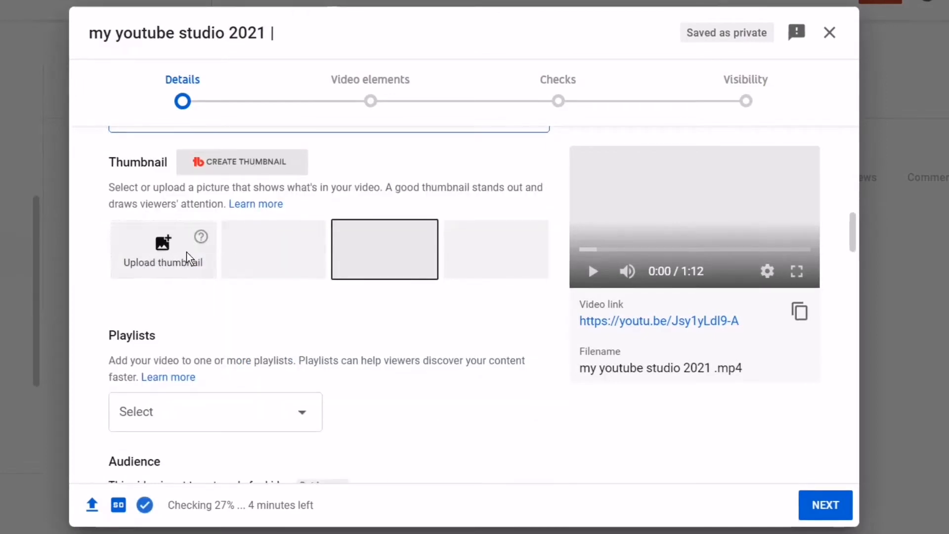
click(174, 261)
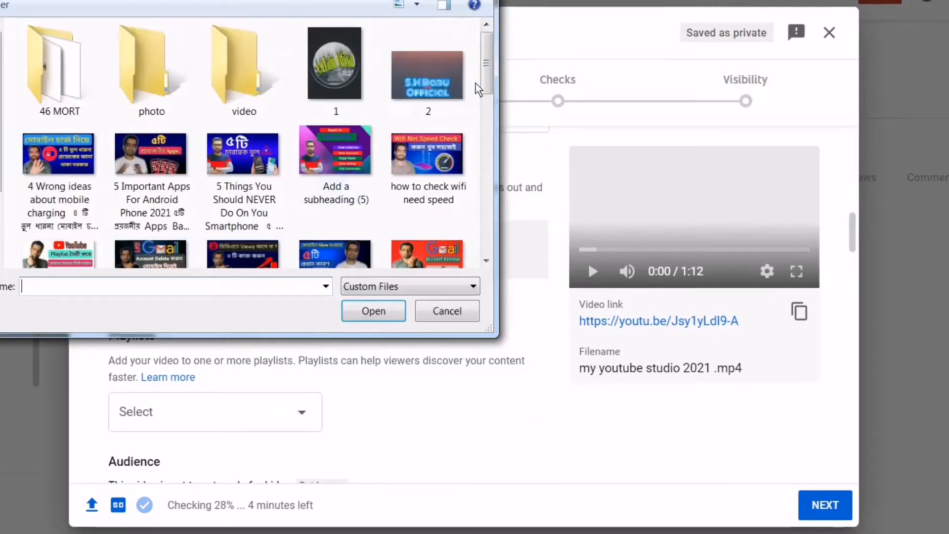
drag(489, 81, 488, 187)
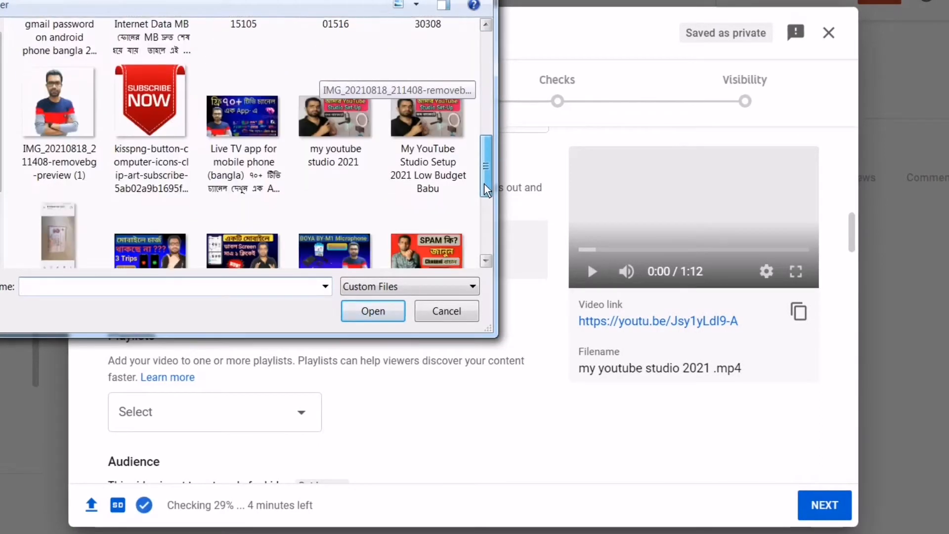
double_click(354, 119)
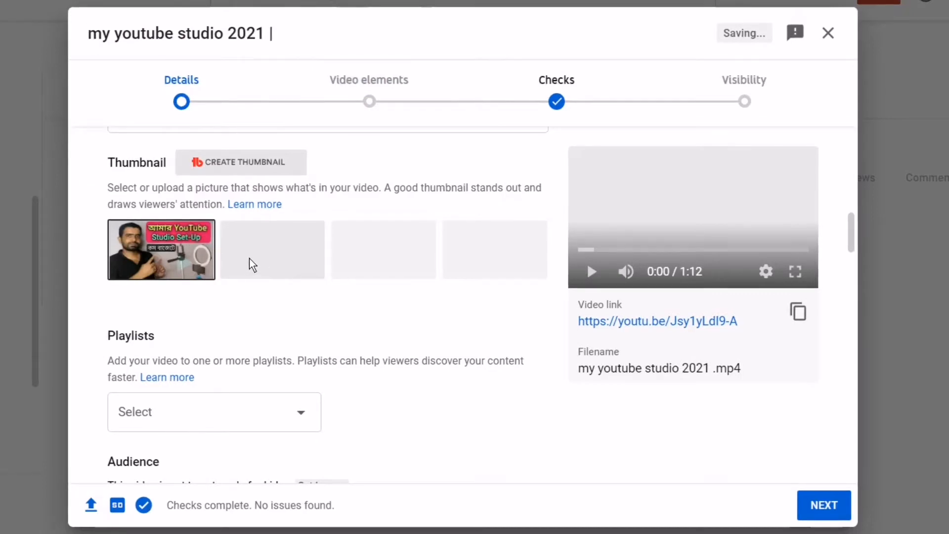
Look at the change and download options of the uploaded thumbnail and dismiss them without choosing either
mouse_move(170, 268)
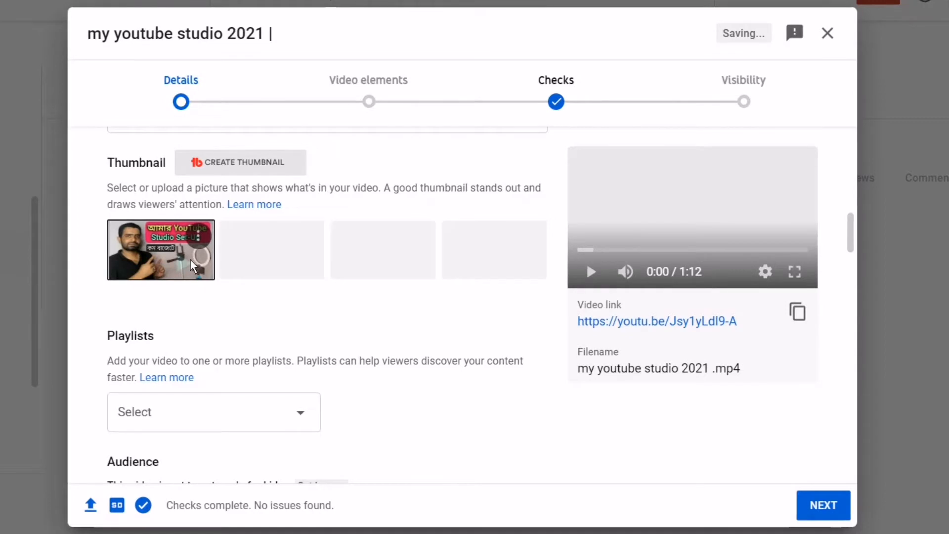
click(196, 237)
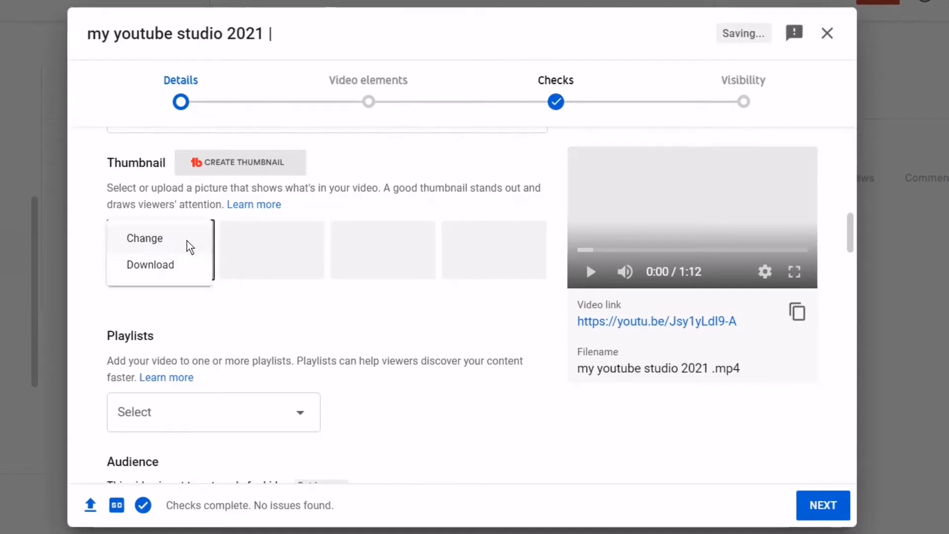
click(84, 213)
click(197, 236)
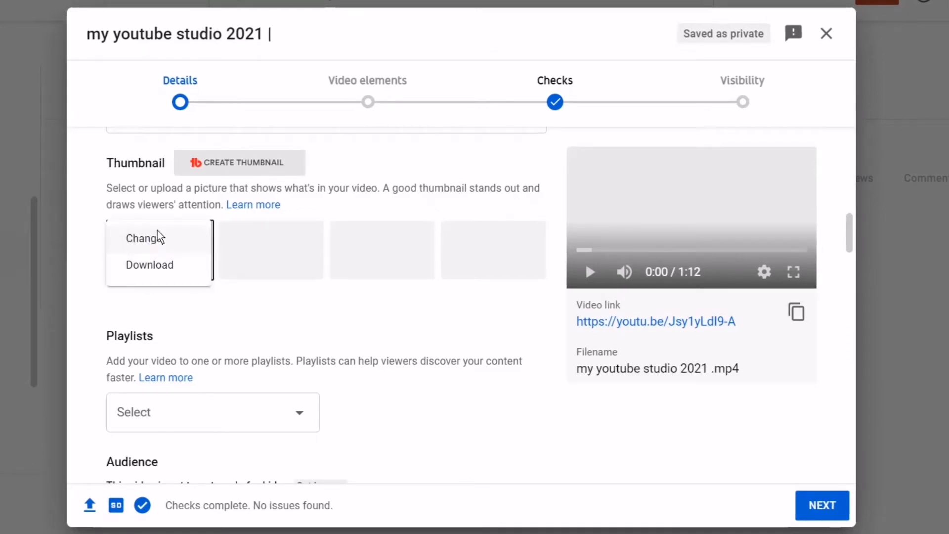
click(89, 218)
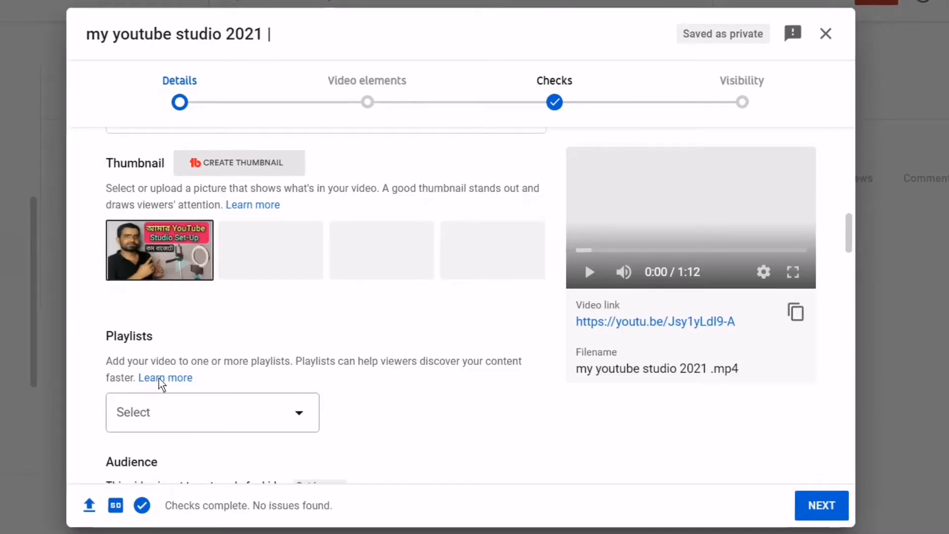
Add the video to the "Youtube Therapy" playlist
click(297, 417)
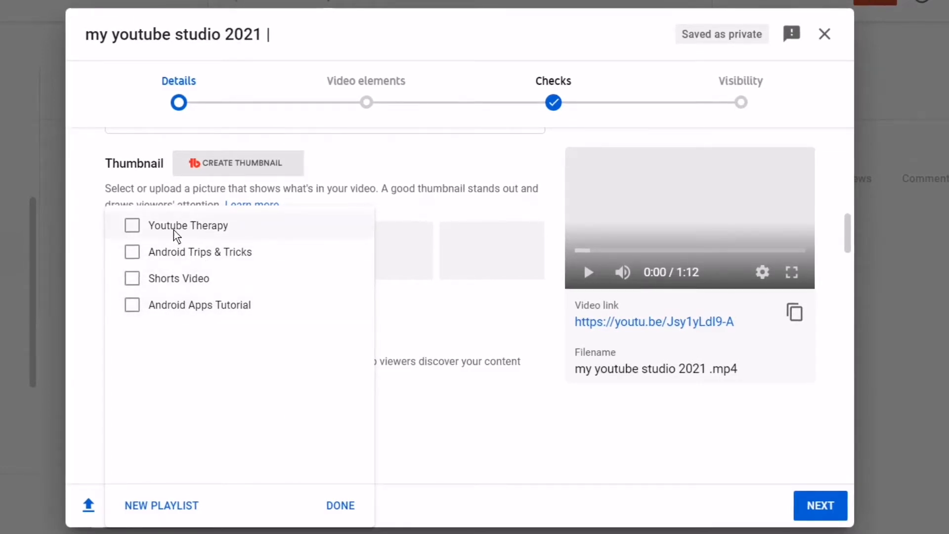
click(133, 228)
click(327, 507)
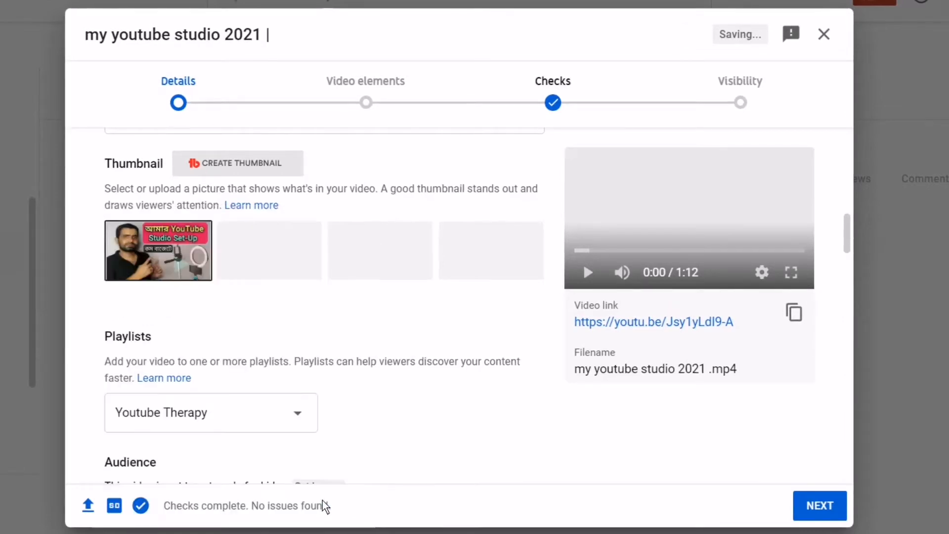
Switch the audience setting to "Yes, it's made for kids" and back to "No, it's not made for kids"
scroll(266, 336, down, 3)
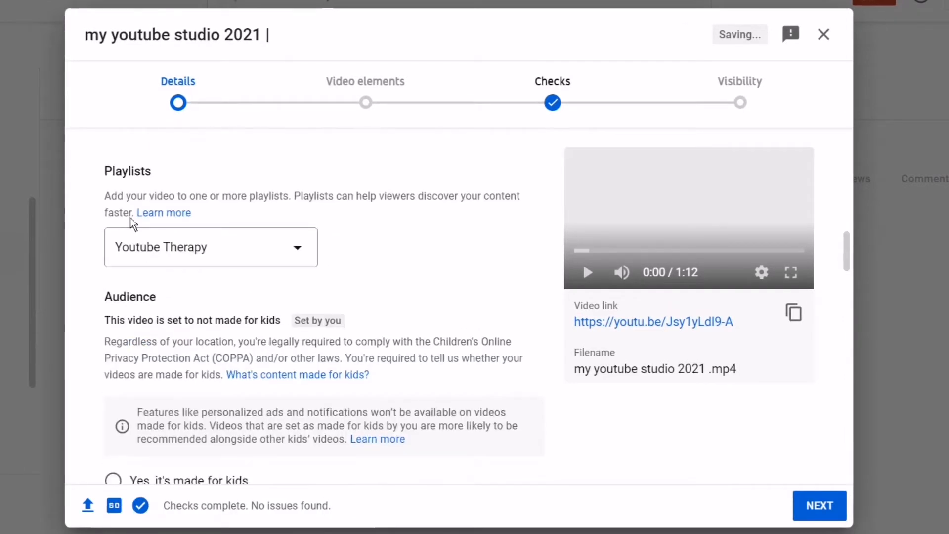
scroll(186, 313, down, 4)
scroll(243, 303, up, 3)
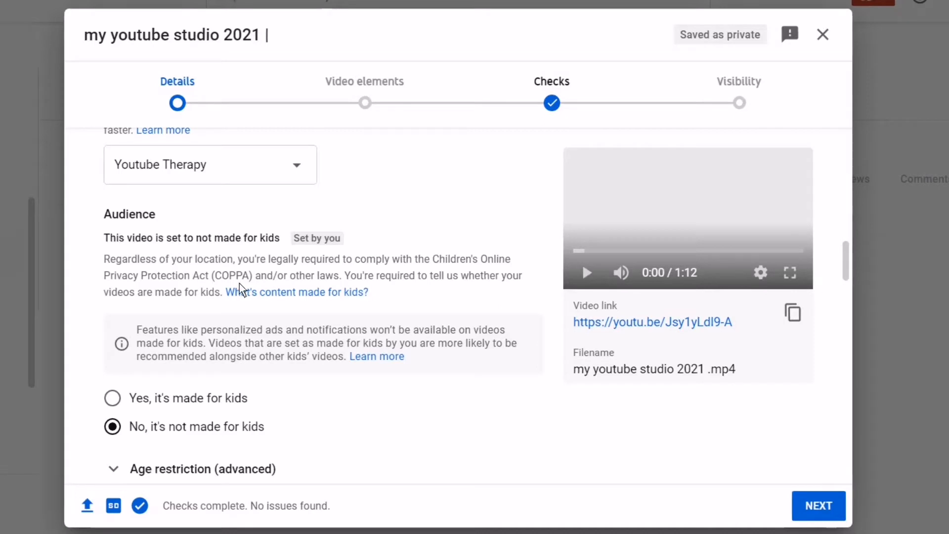
scroll(235, 293, down, 2)
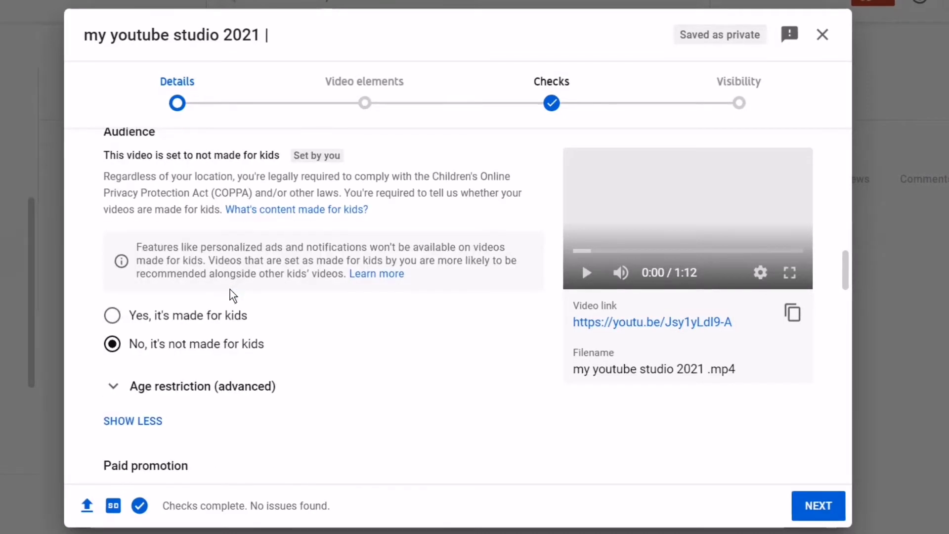
scroll(229, 296, down, 2)
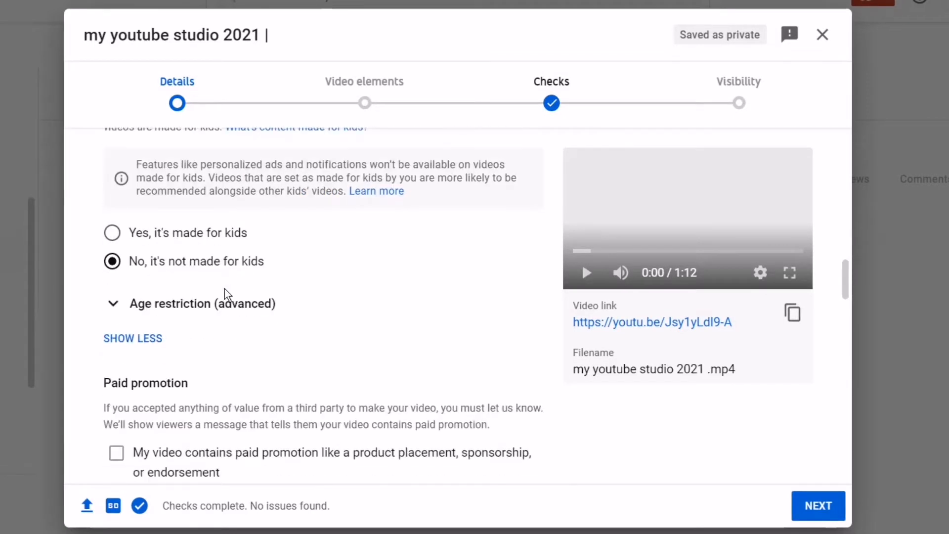
click(112, 262)
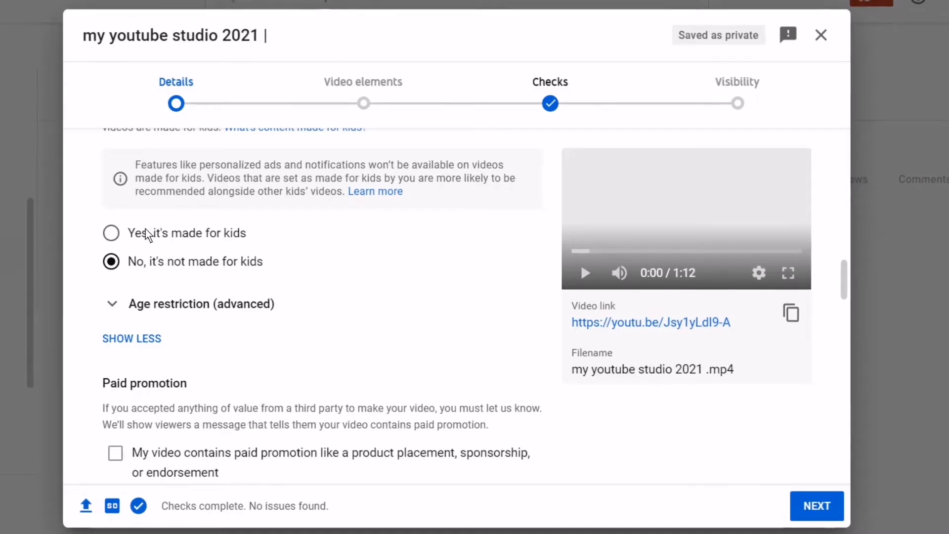
click(114, 238)
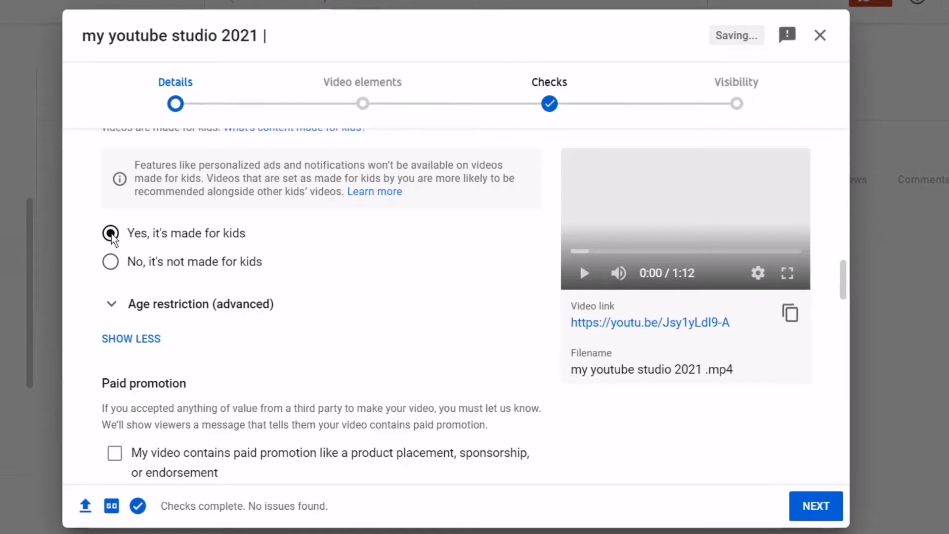
click(113, 267)
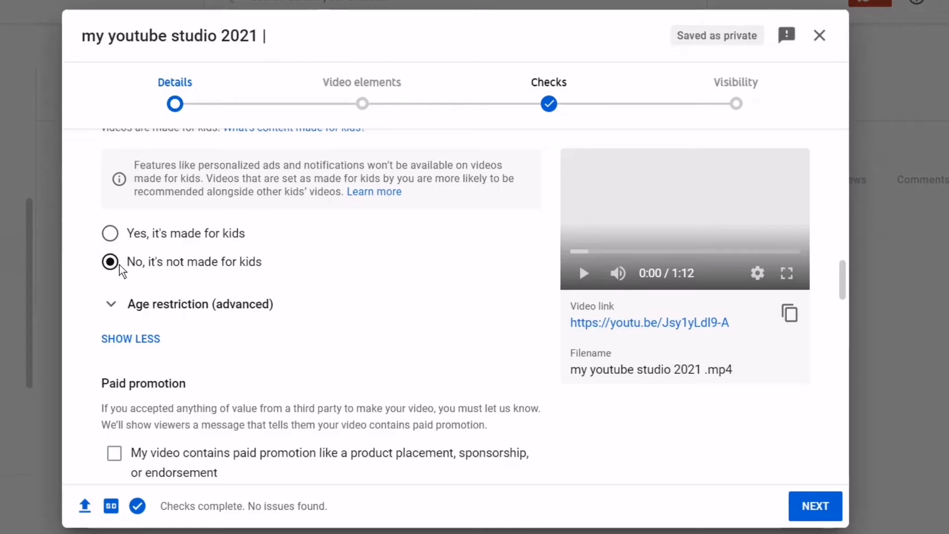
Collapse the additional video settings below the age restriction and expand them again
click(122, 339)
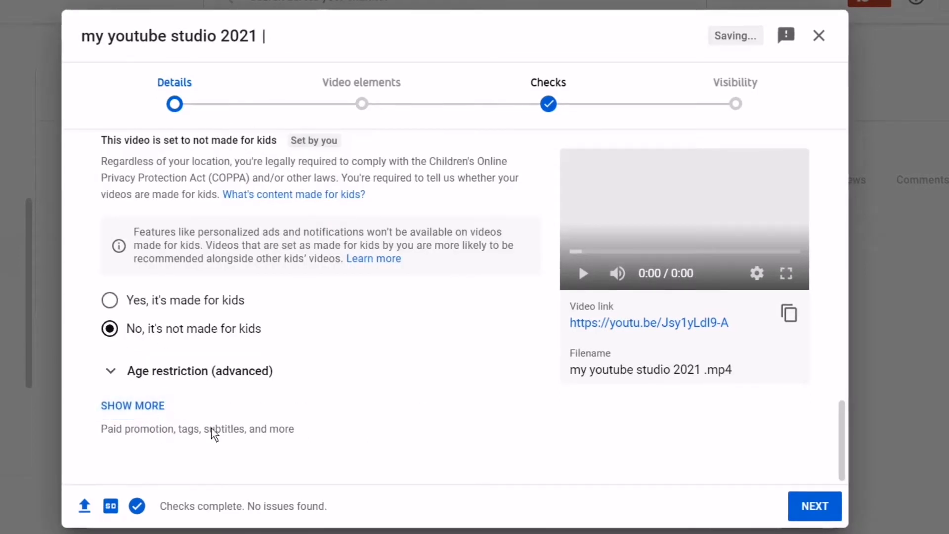
scroll(172, 379, up, 1)
scroll(173, 380, up, 3)
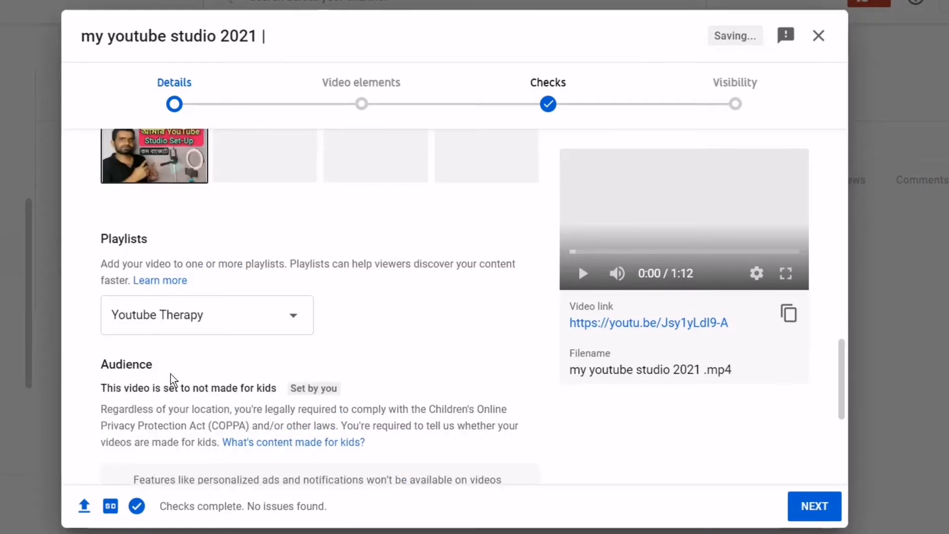
scroll(173, 383, down, 4)
click(121, 405)
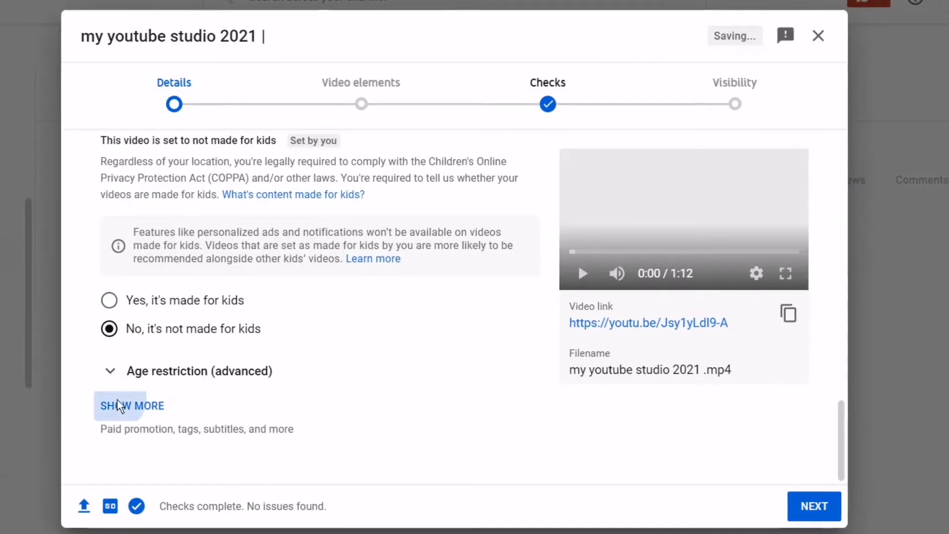
Go to the video's Tags section and make its empty tag field ready for entry
scroll(145, 371, down, 8)
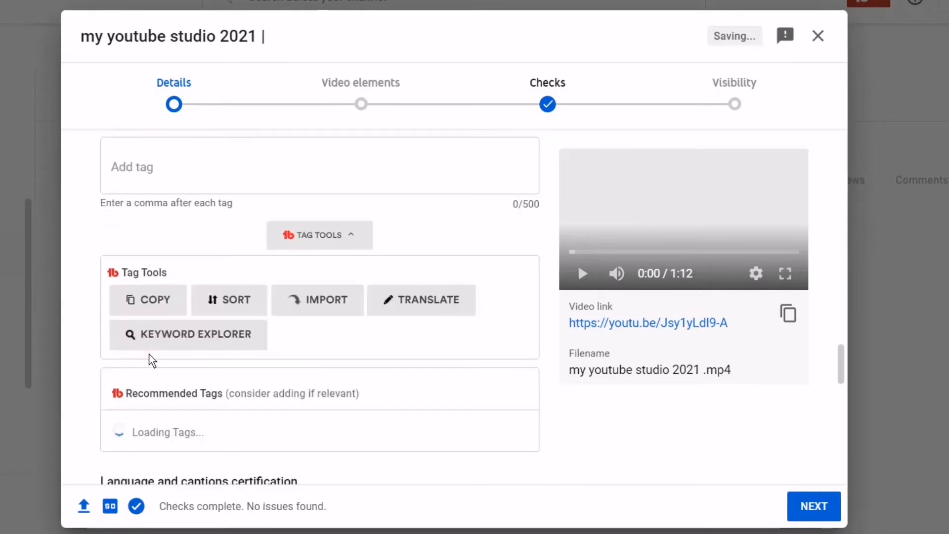
scroll(150, 351, up, 5)
scroll(158, 317, down, 3)
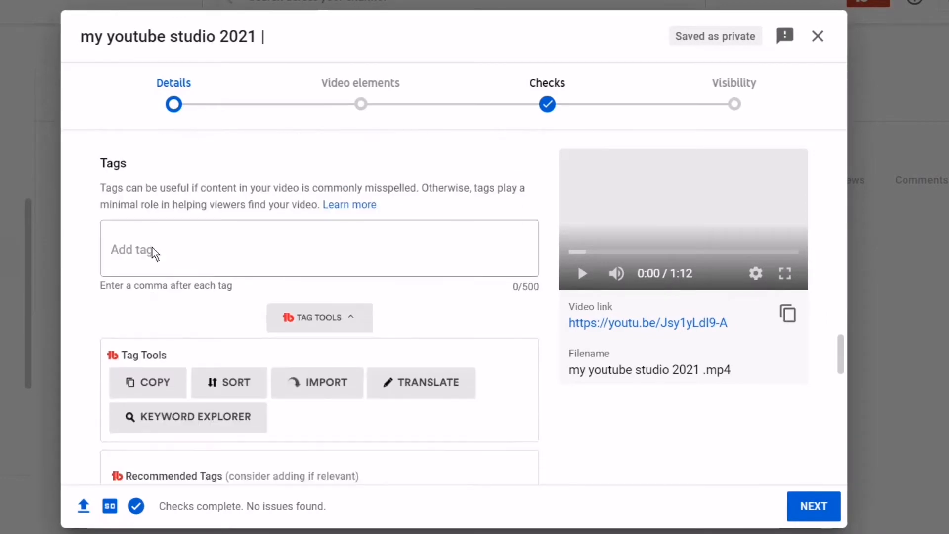
click(151, 249)
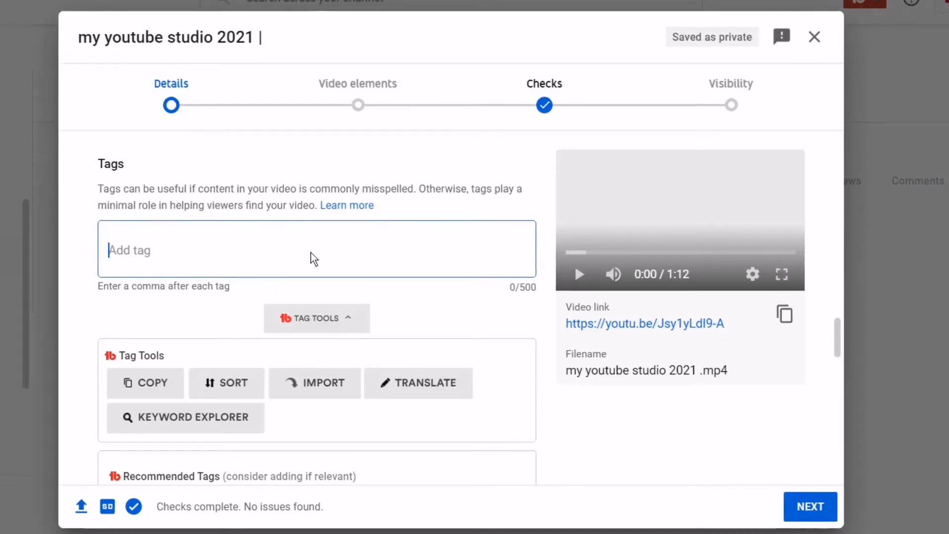
text(my )
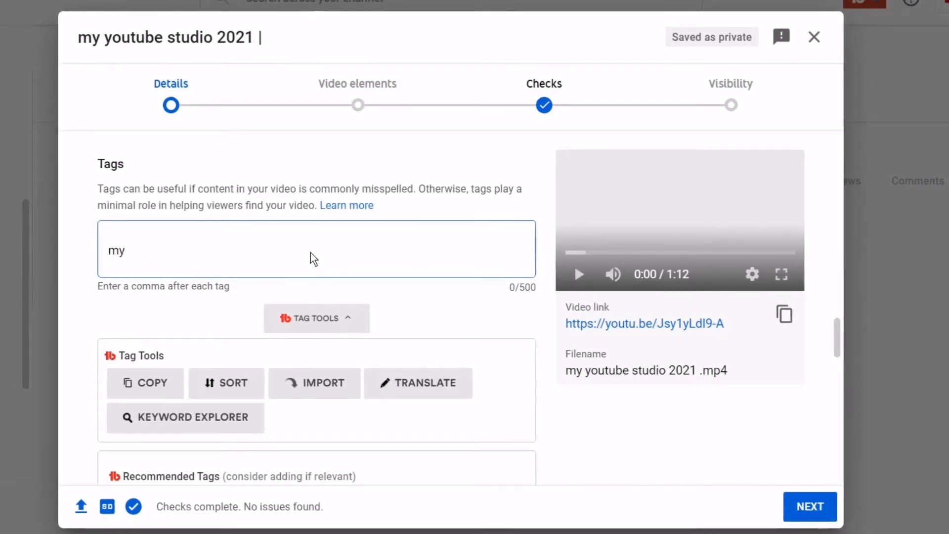
text(s)
key(BackSpace)
key(BackSpace)
key(BackSpace)
key(BackSpace)
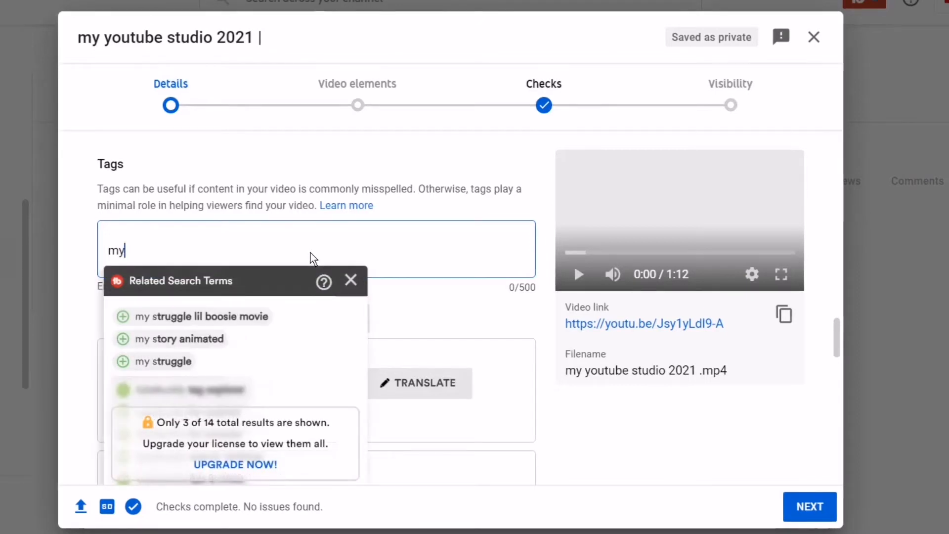
Add the tags "studio setup" and "youtube" to the video
text(studio)
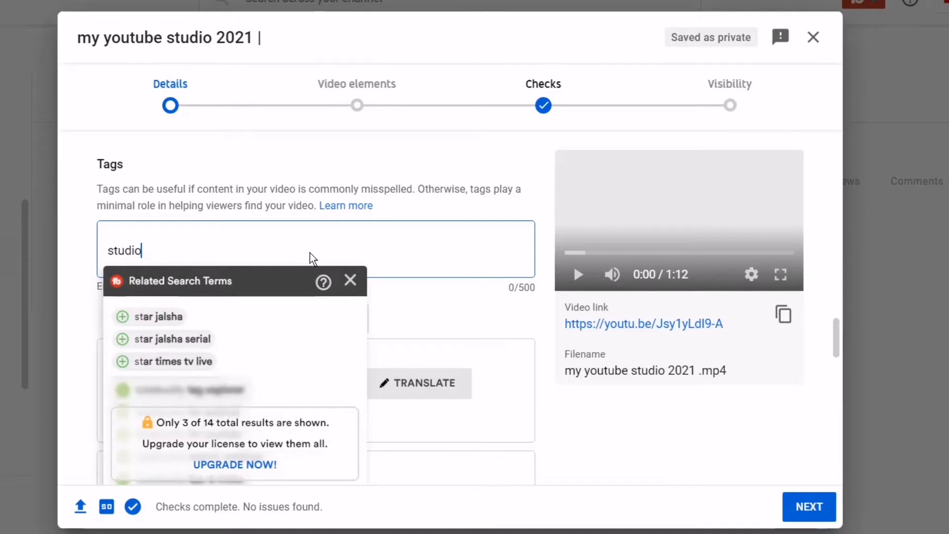
text( set)
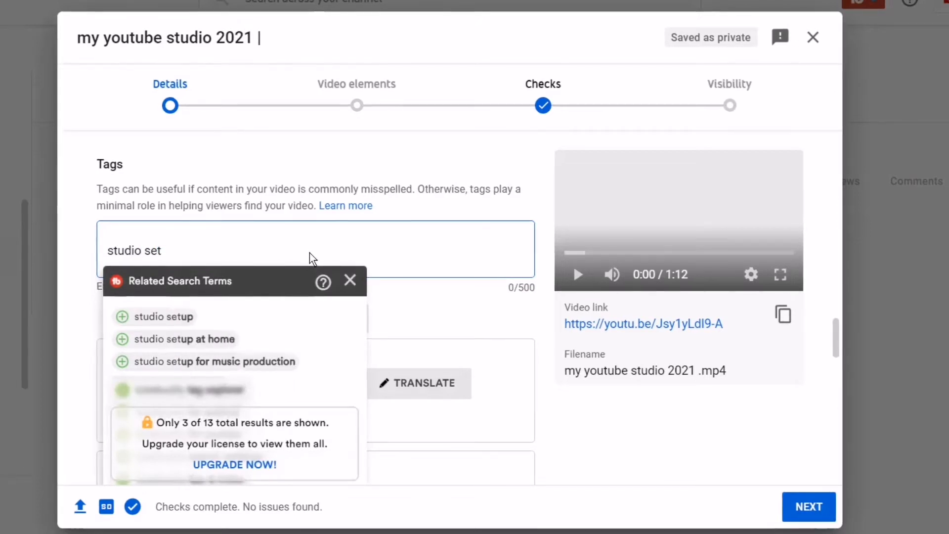
text(up)
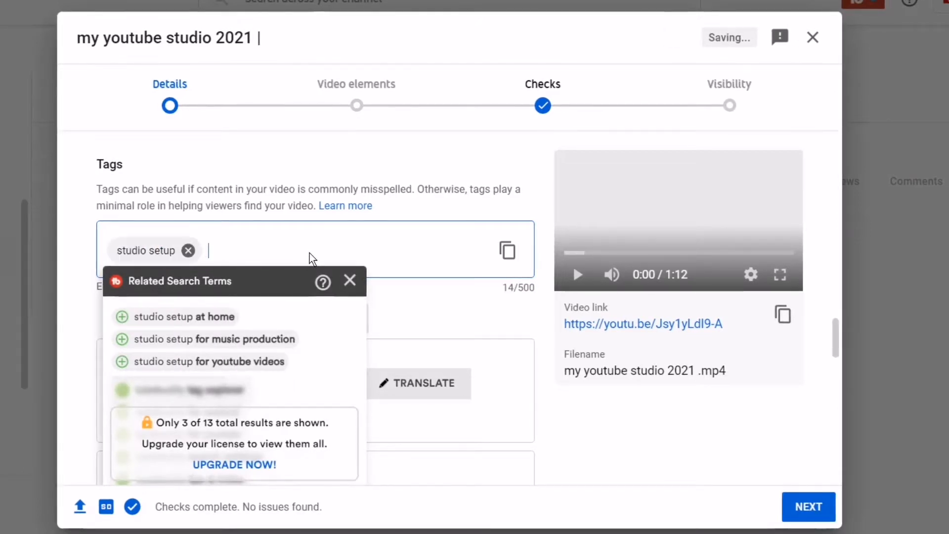
key(comma)
text(youtube)
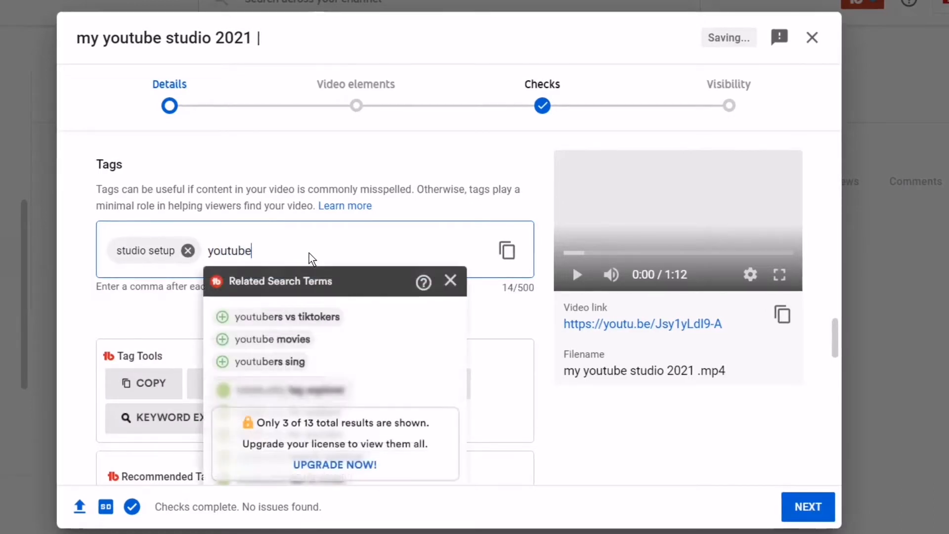
key(comma)
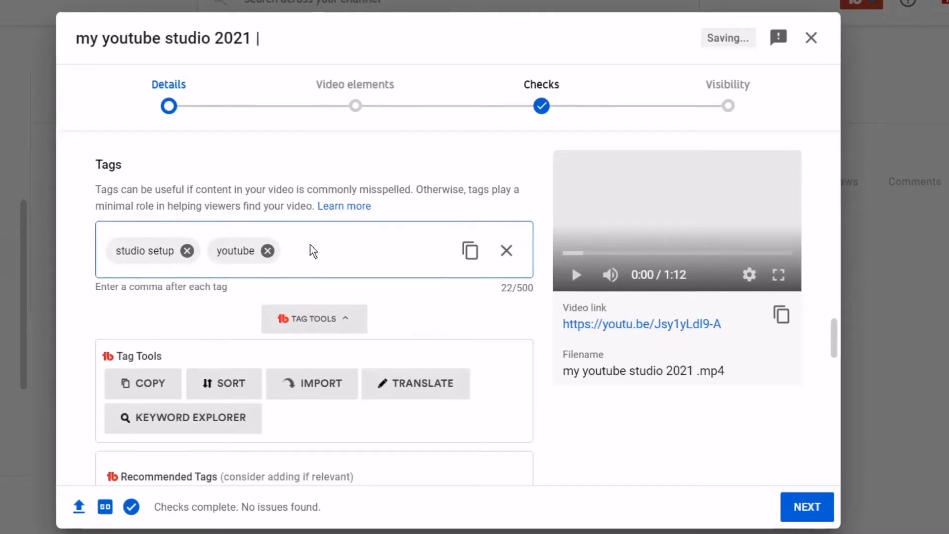
Add the recommended tags "how to verify youtube channel" and "youtube studio app" to the video
scroll(317, 321, down, 5)
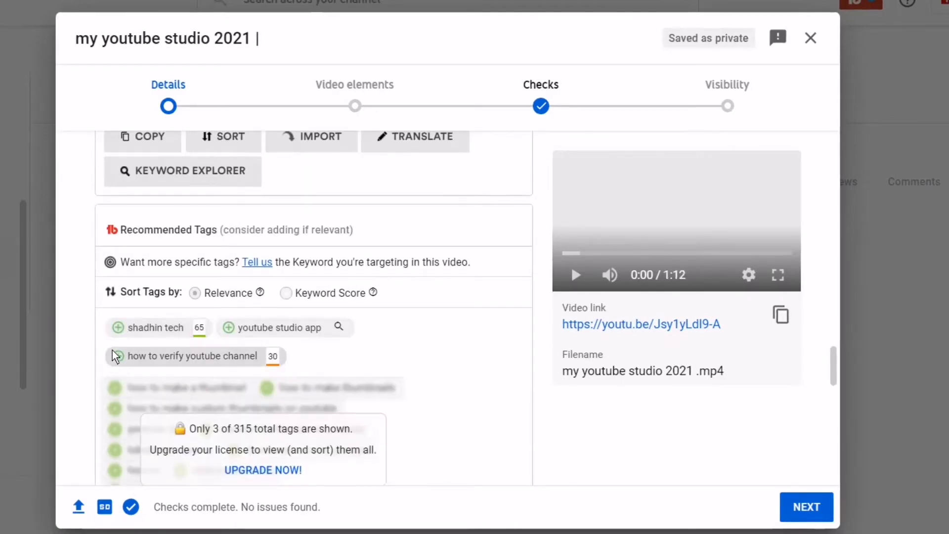
click(117, 349)
scroll(248, 343, down, 4)
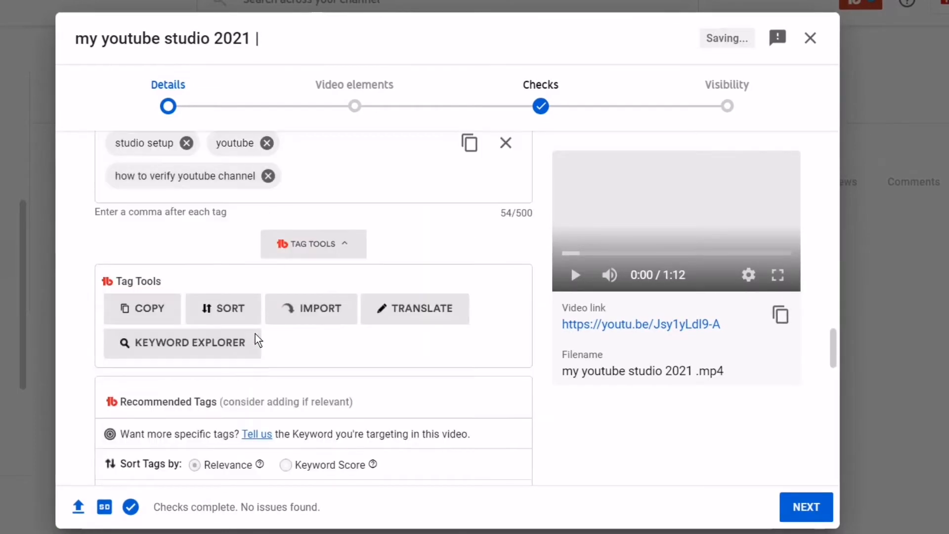
scroll(255, 334, down, 3)
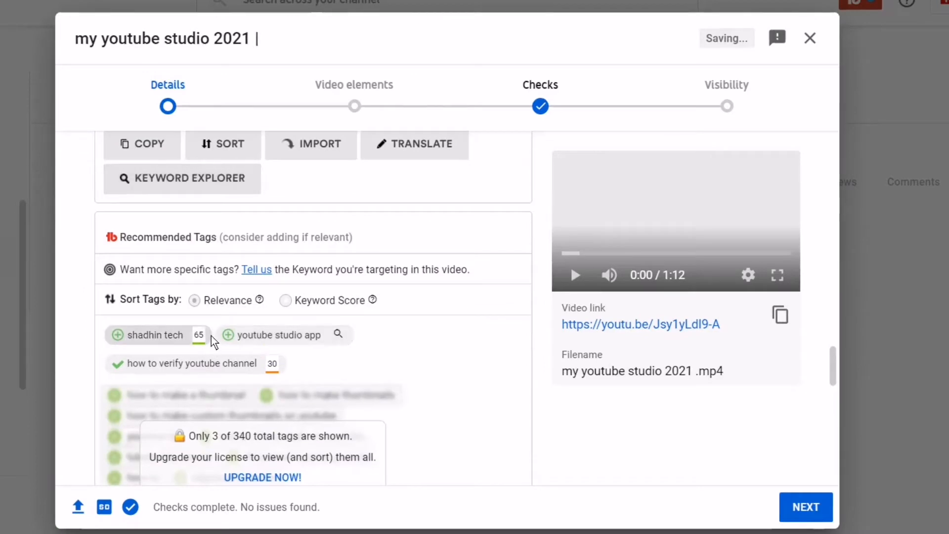
click(228, 335)
scroll(246, 351, up, 2)
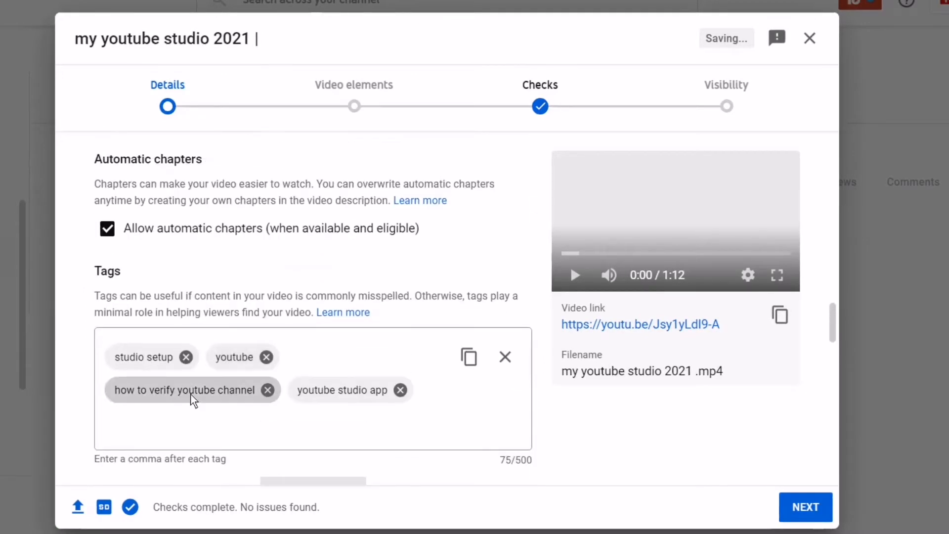
Remove the "how to verify youtube channel" tag from the video's tags
click(267, 390)
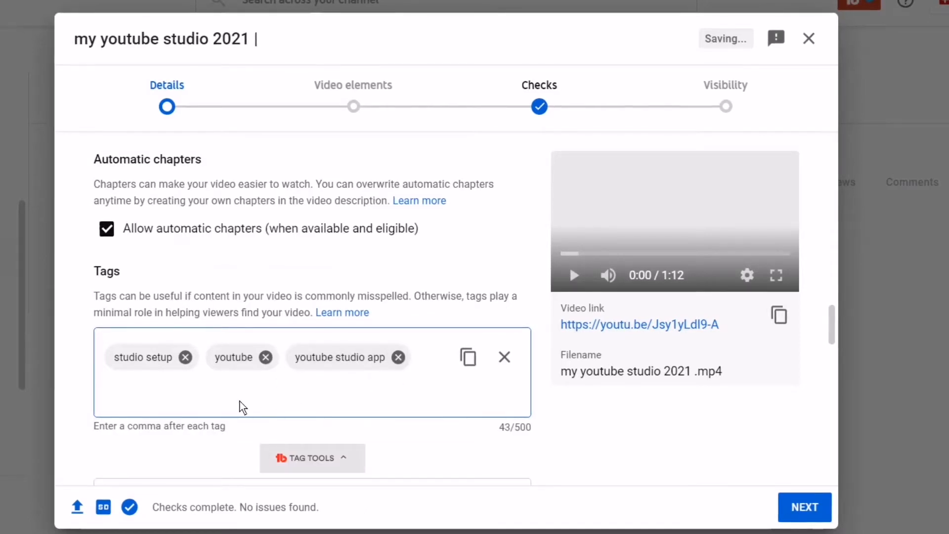
scroll(237, 403, down, 5)
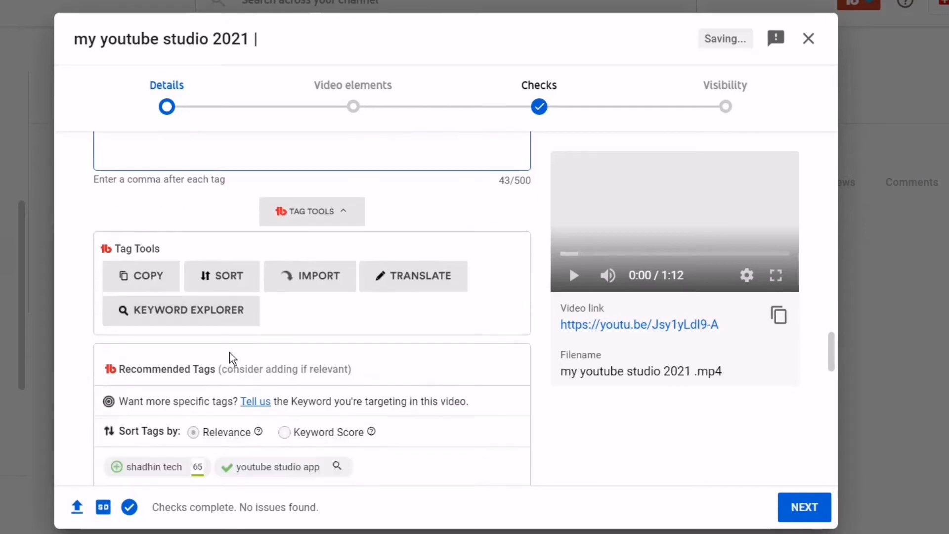
scroll(229, 352, up, 3)
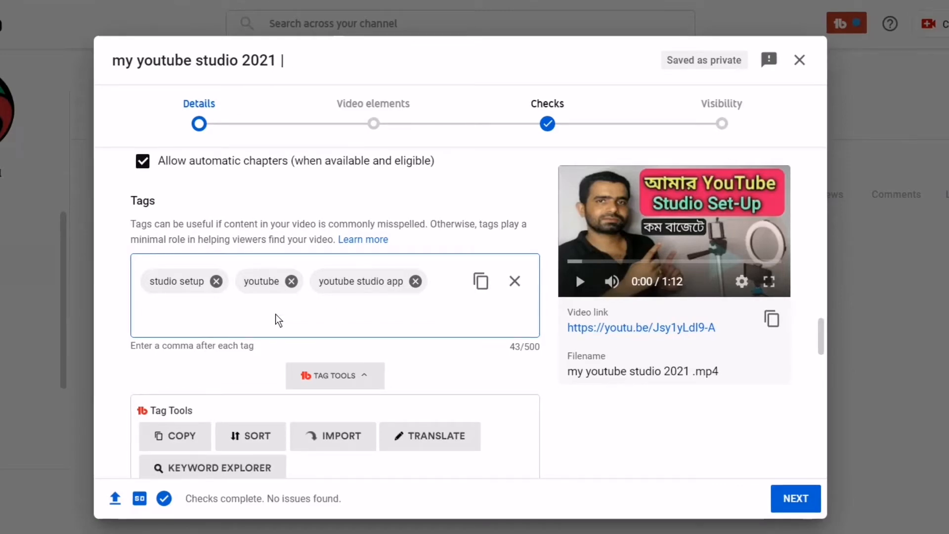
Set the video language to Bangla and choose None for the caption certification
scroll(275, 319, down, 5)
scroll(274, 317, down, 8)
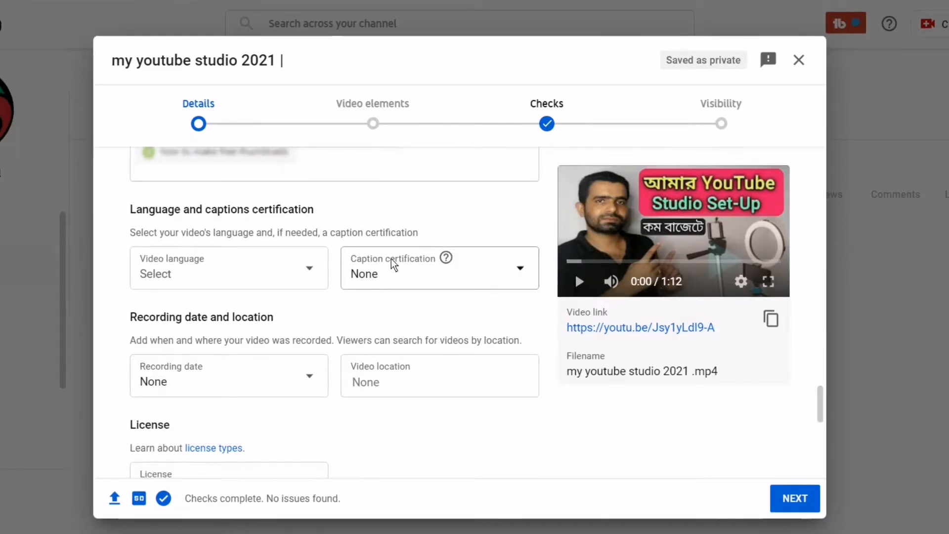
click(306, 269)
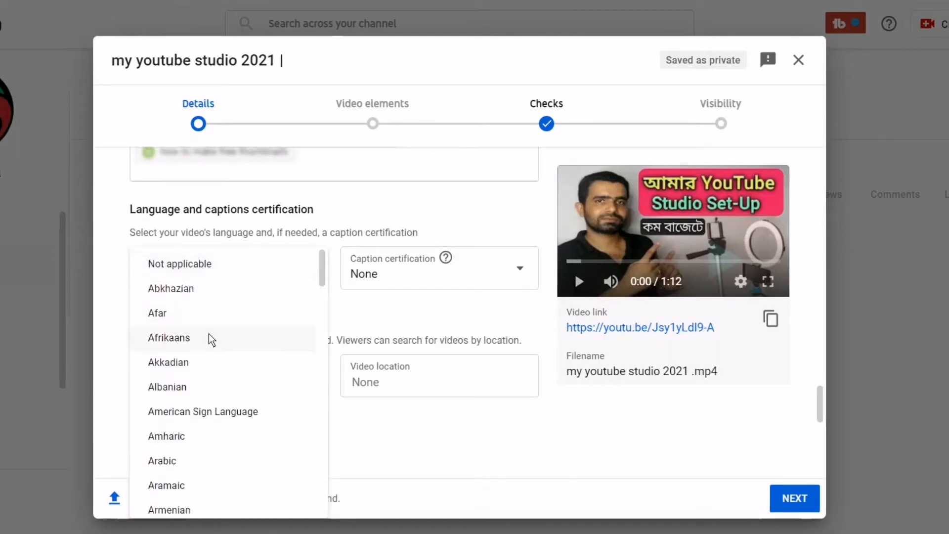
scroll(210, 333, down, 3)
scroll(207, 346, down, 4)
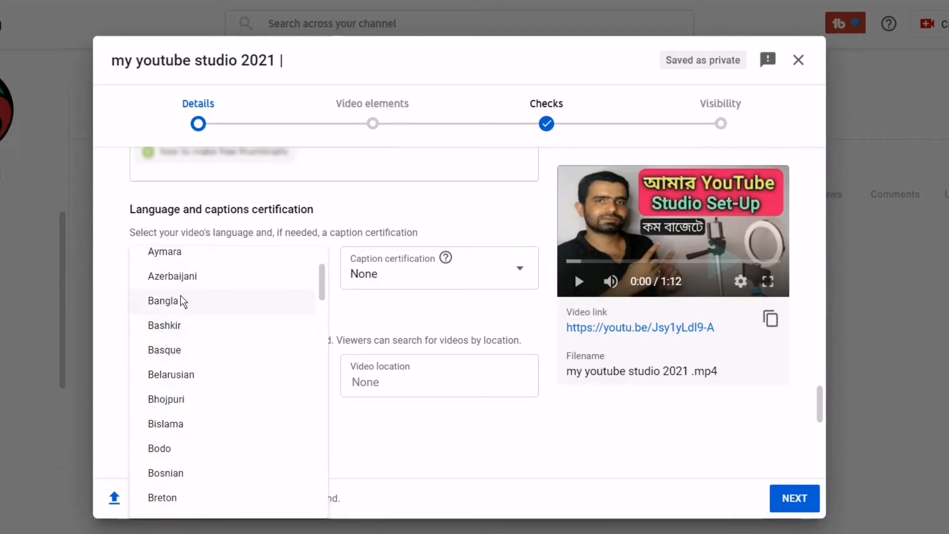
click(180, 296)
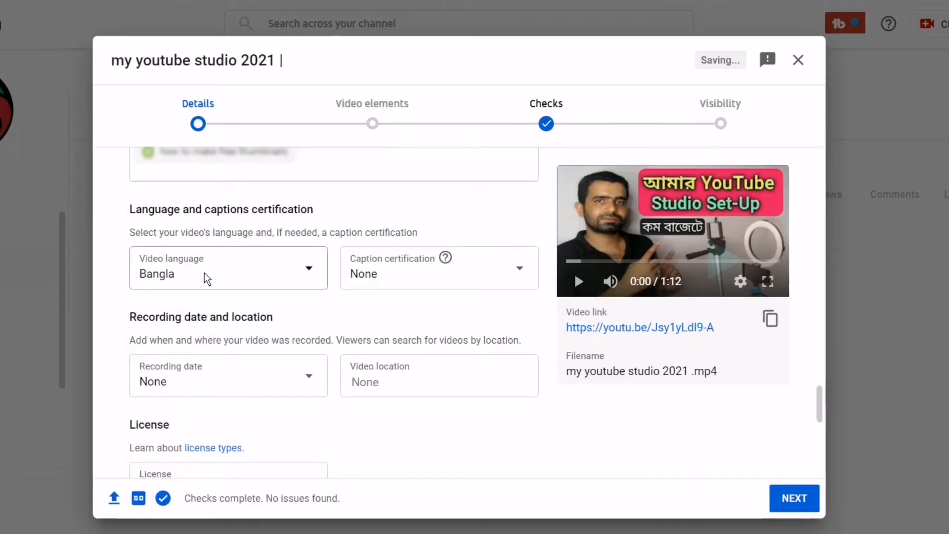
click(515, 272)
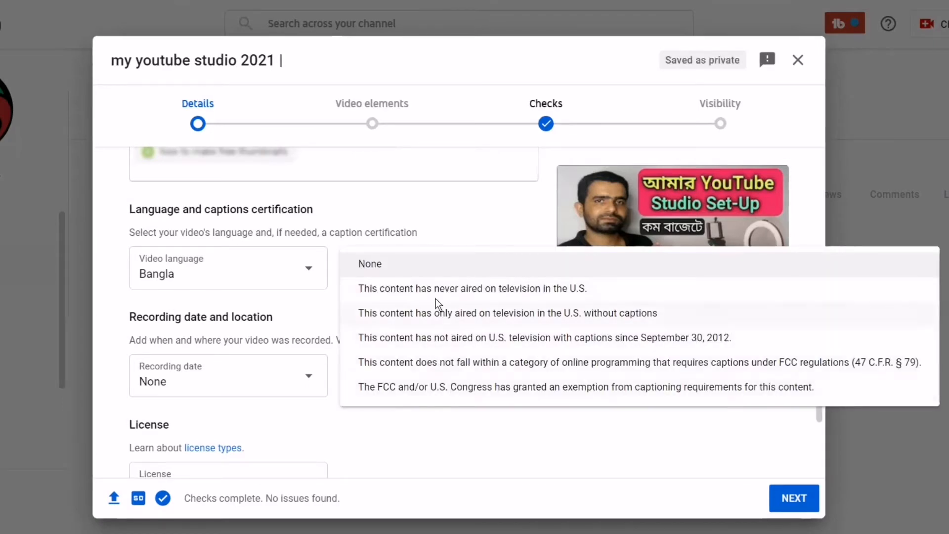
click(384, 263)
Inspect the recording date calendar and video location without entering anything, and keep the license as Standard YouTube License
scroll(227, 301, down, 3)
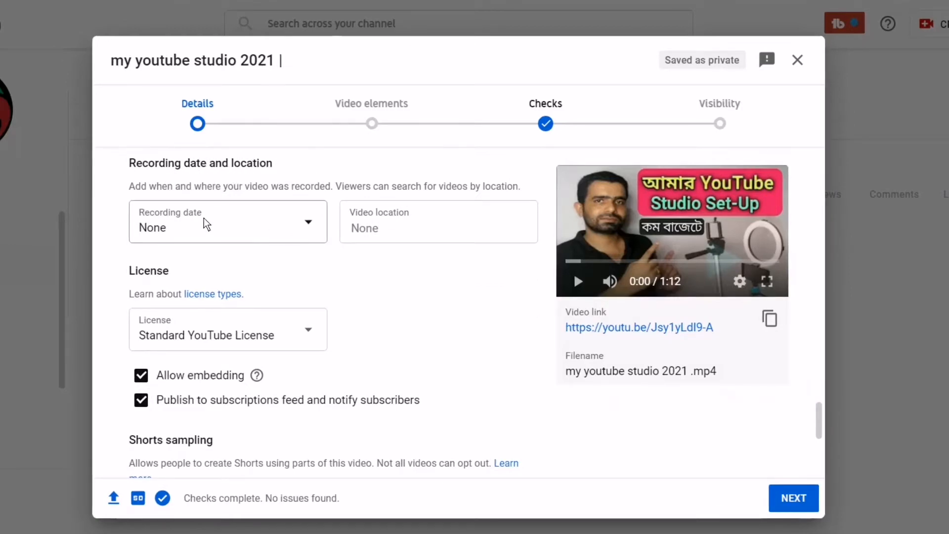
click(307, 227)
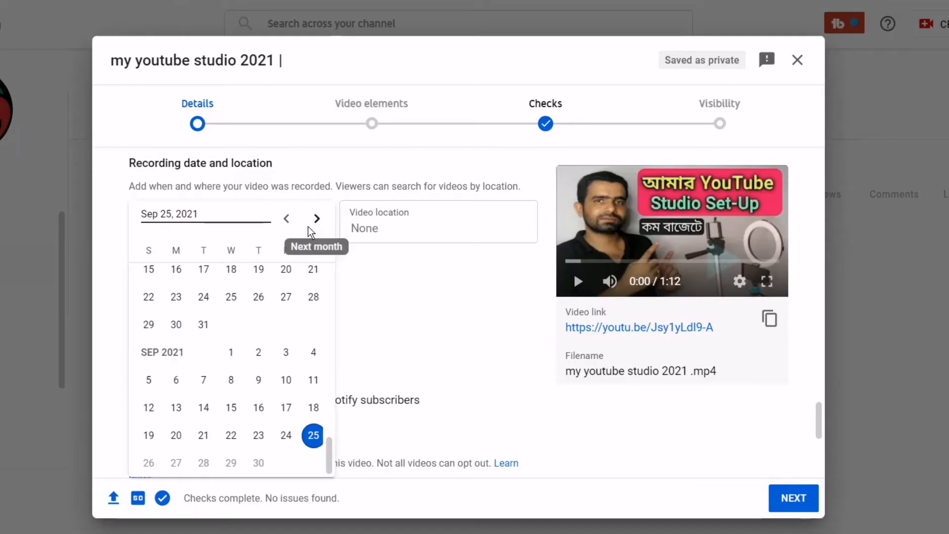
click(373, 311)
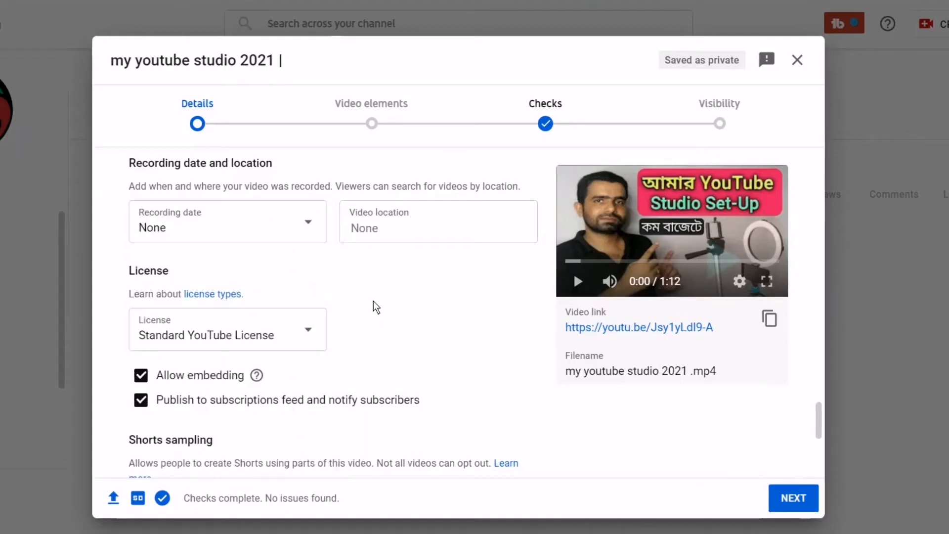
click(399, 226)
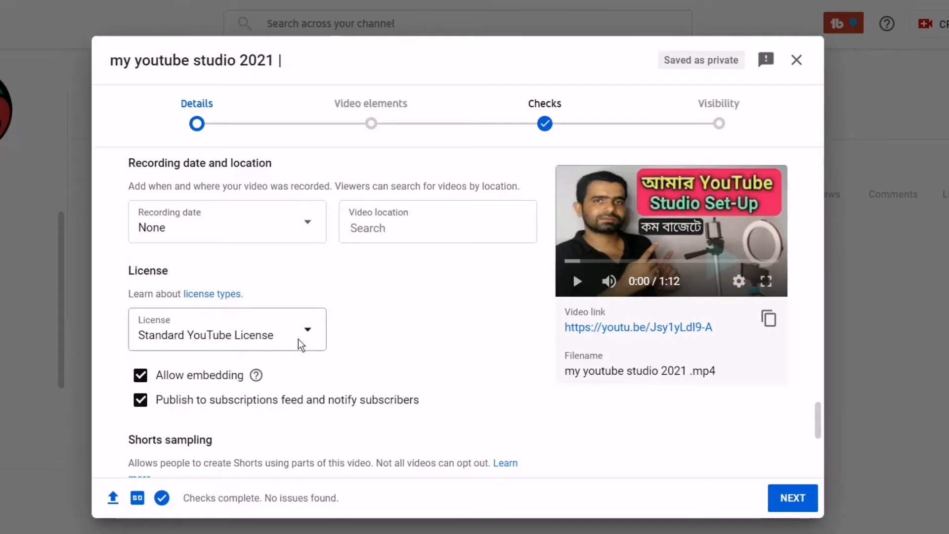
click(309, 330)
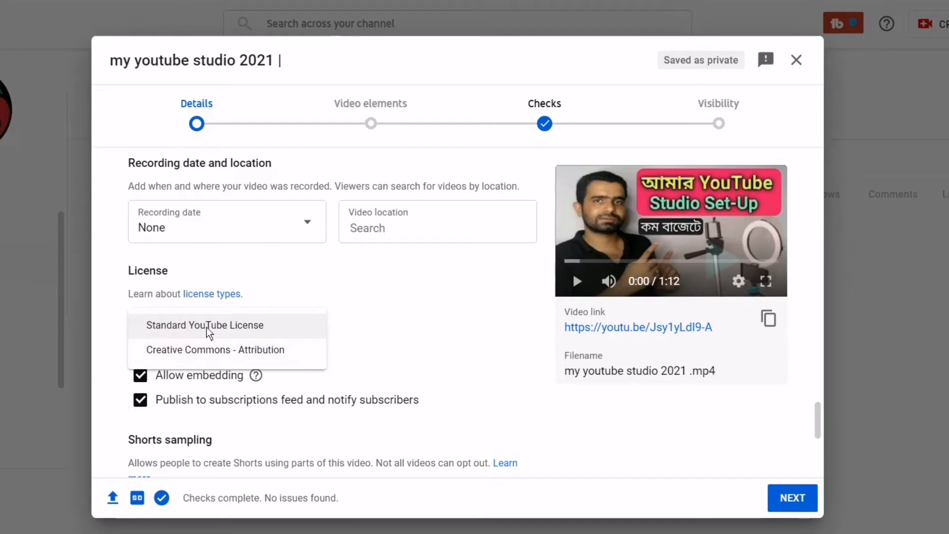
click(271, 325)
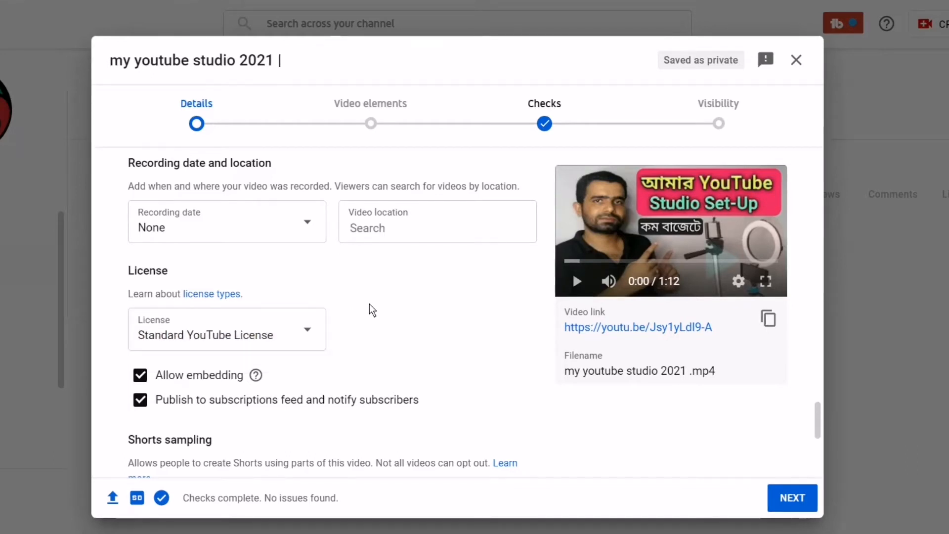
Look through the available video categories and keep the category as Science & Technology
scroll(370, 303, down, 3)
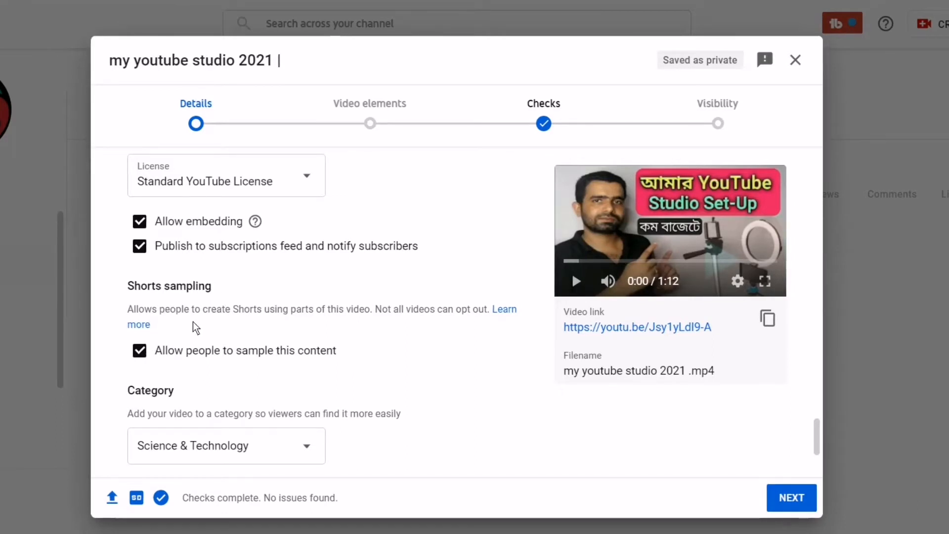
scroll(196, 323, down, 3)
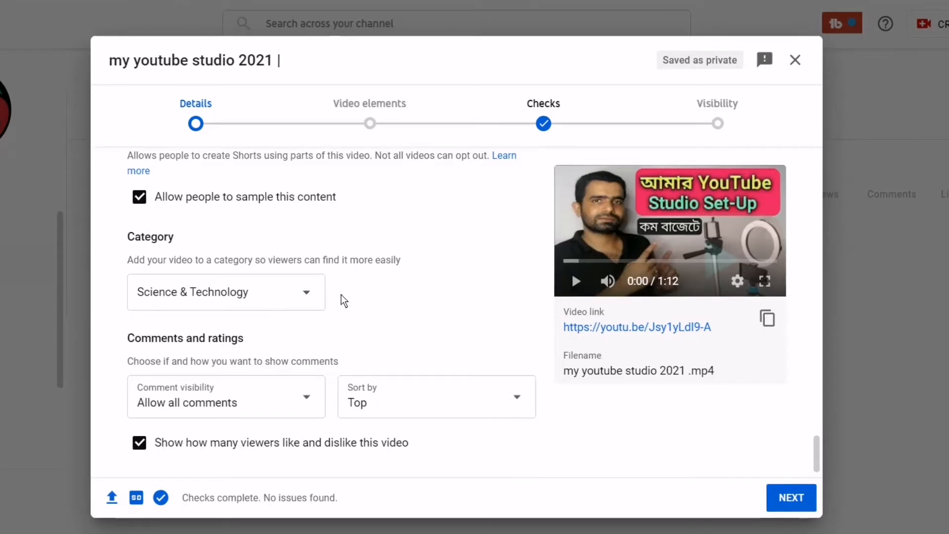
click(307, 291)
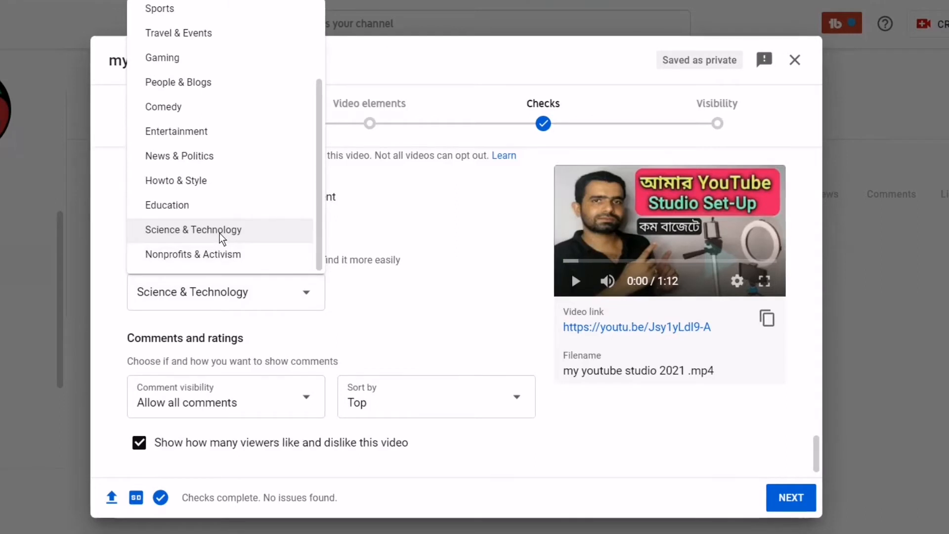
scroll(195, 183, up, 2)
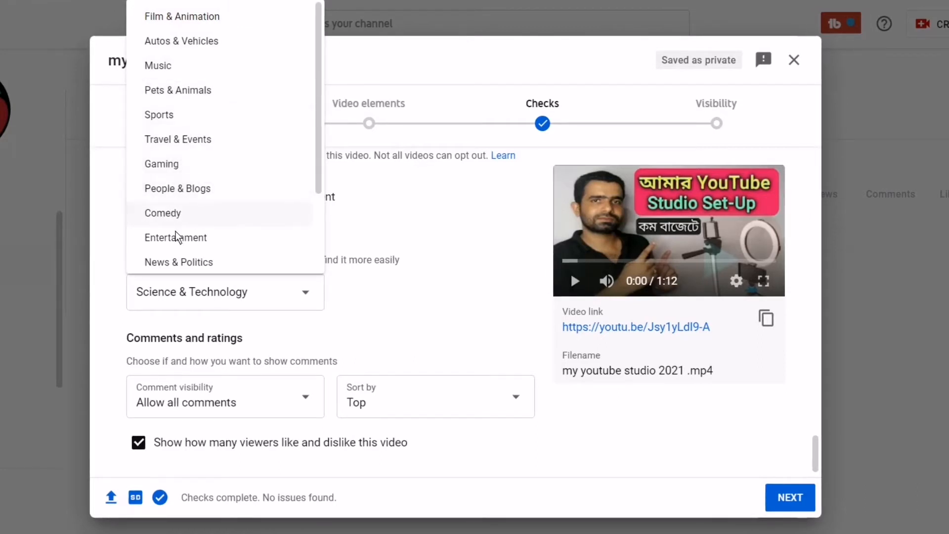
scroll(201, 209, down, 3)
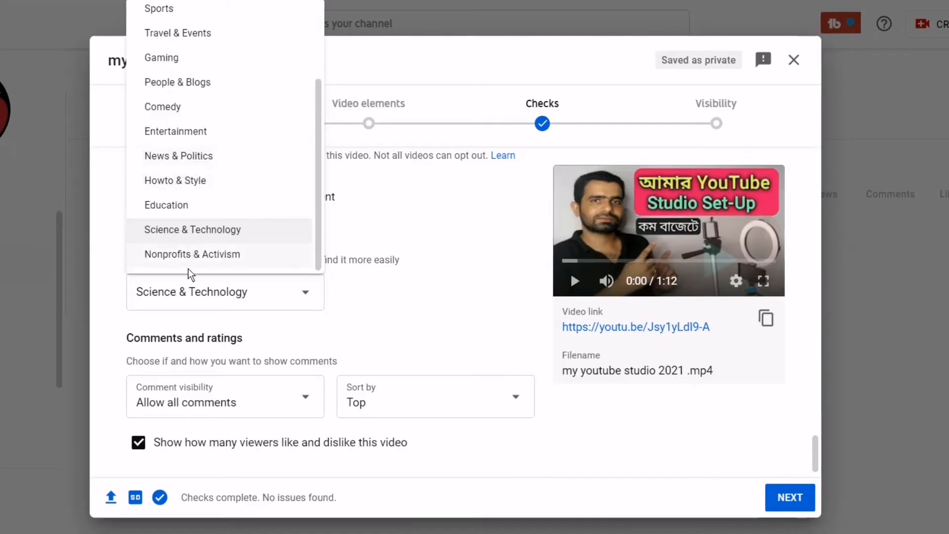
click(381, 295)
Set the comment visibility to "Allow all comments" and sort the comments by Newest
scroll(369, 299, down, 1)
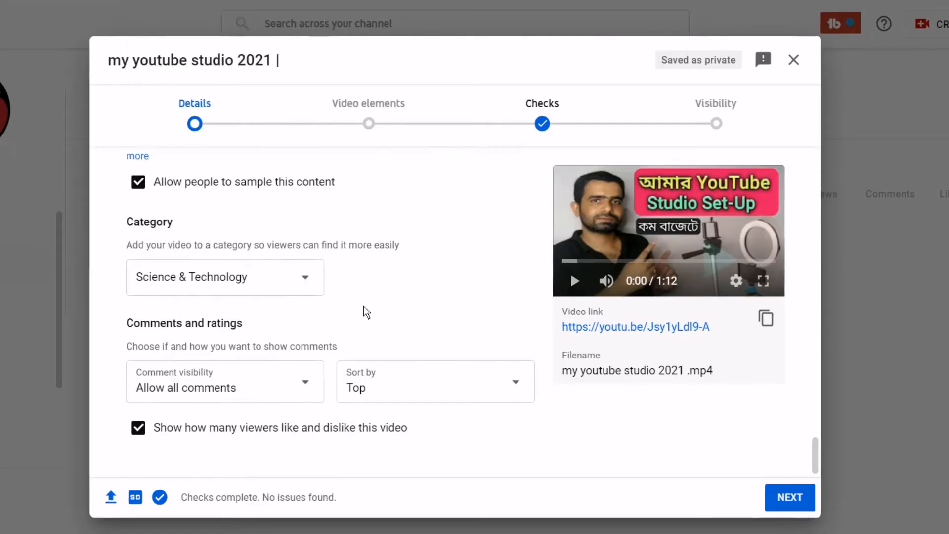
click(303, 381)
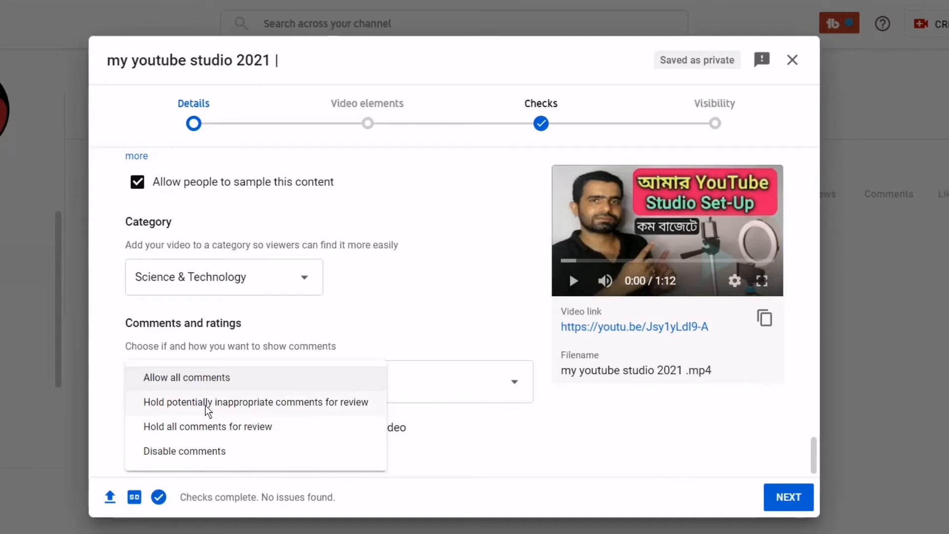
click(180, 377)
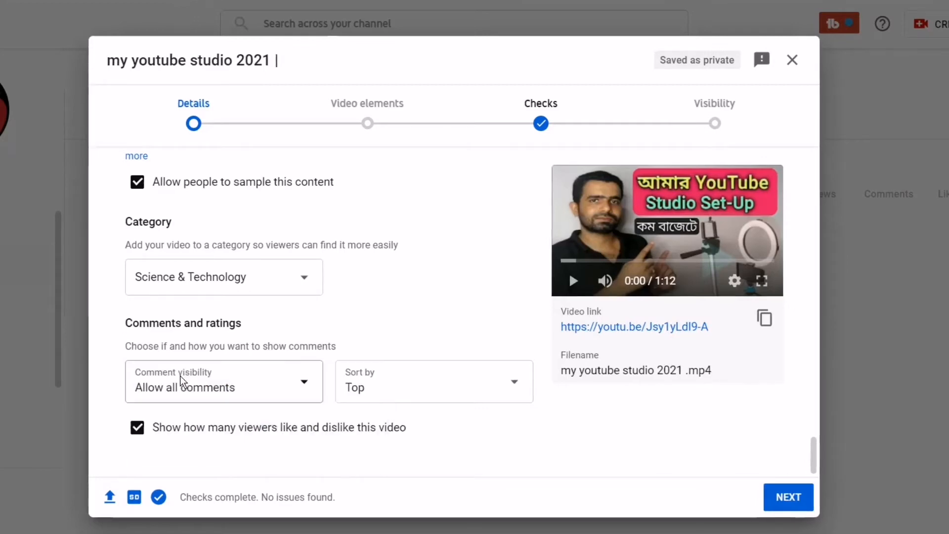
click(508, 387)
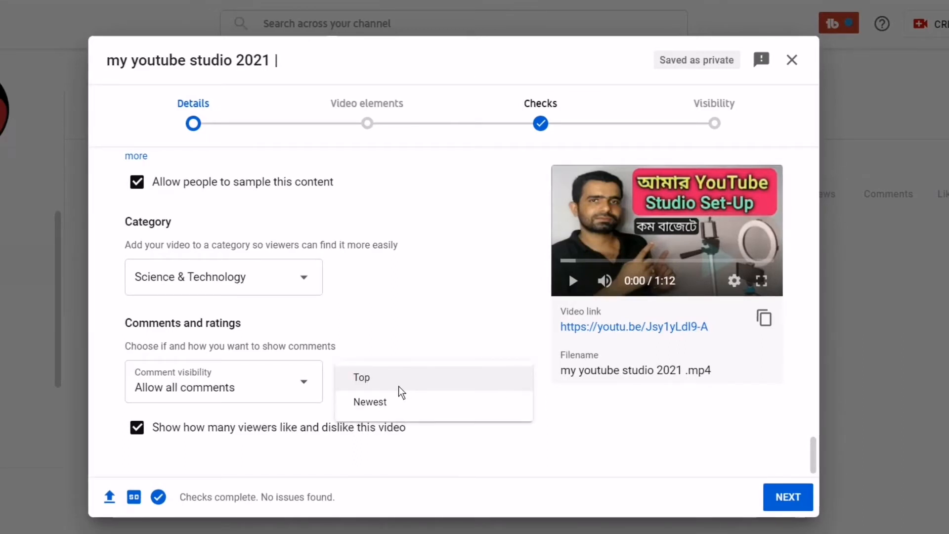
click(395, 403)
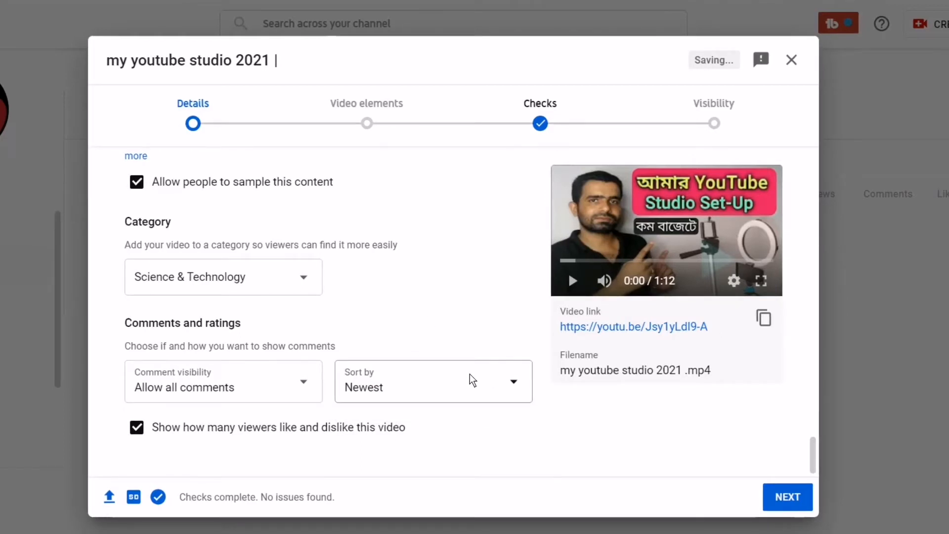
click(512, 380)
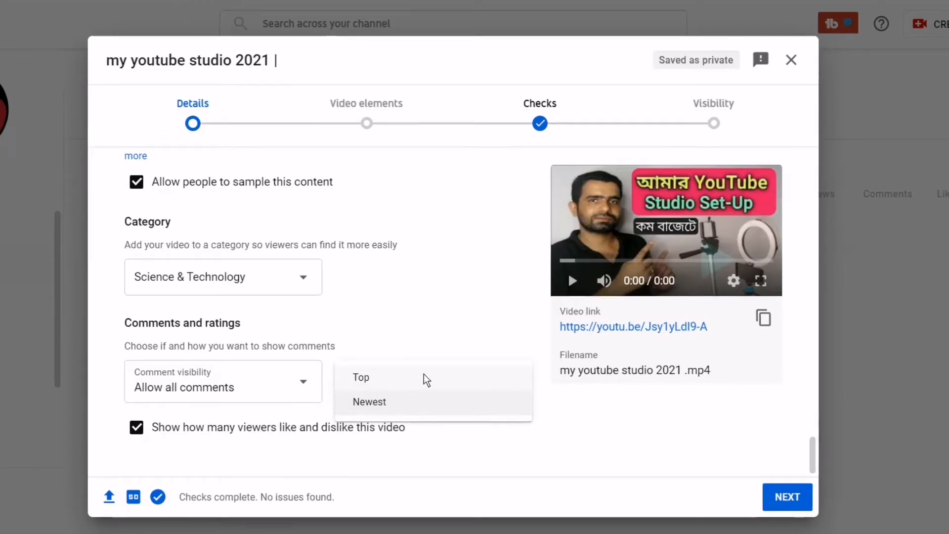
click(373, 404)
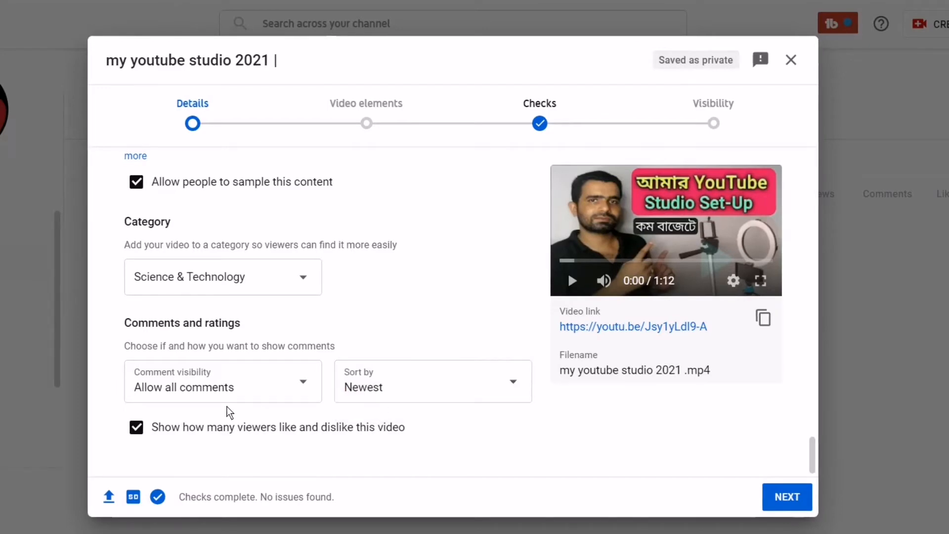
Review the entered video details from the tags, playlist and audience back up to the description and title
scroll(227, 406, up, 20)
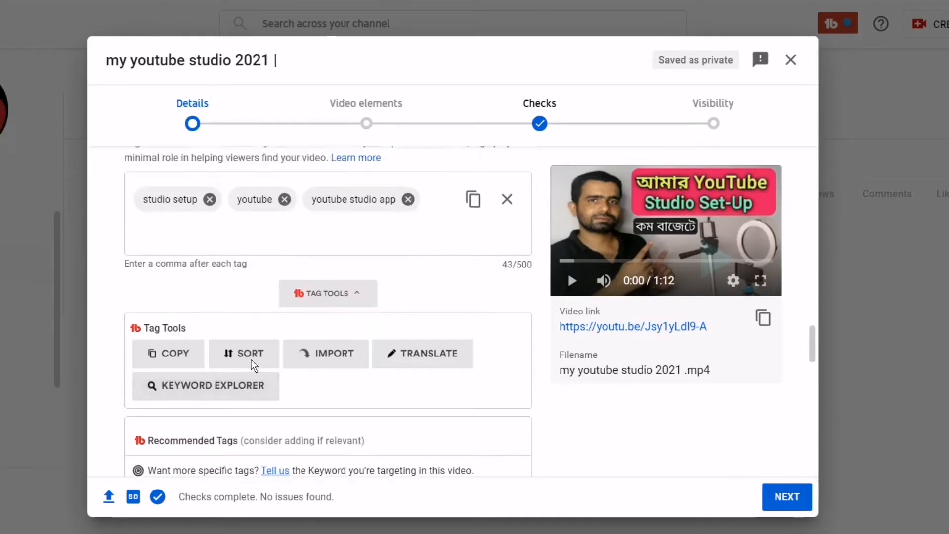
scroll(251, 359, up, 15)
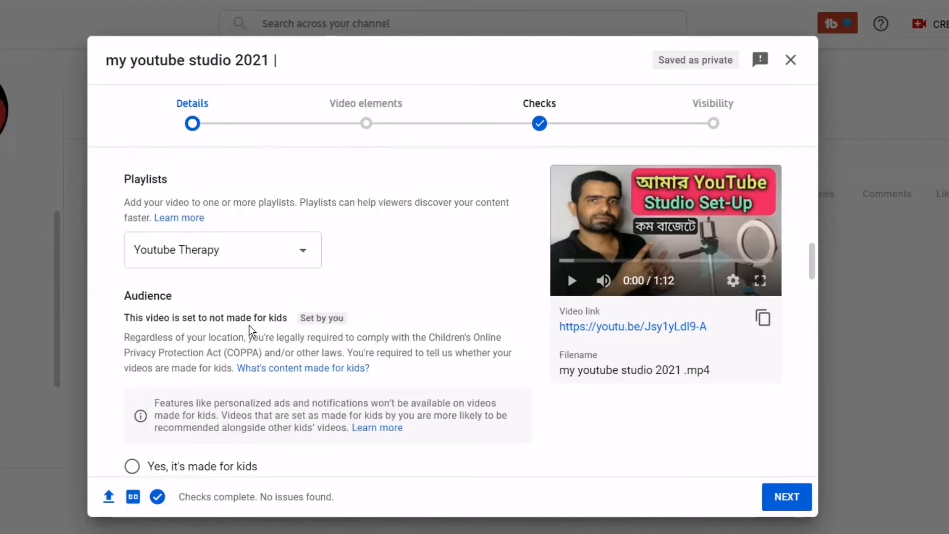
scroll(249, 325, up, 8)
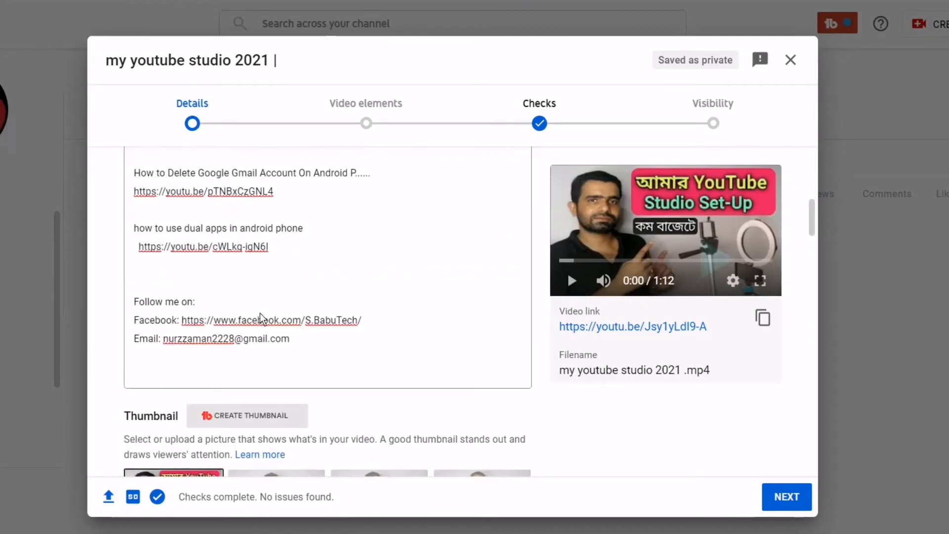
scroll(260, 316, up, 8)
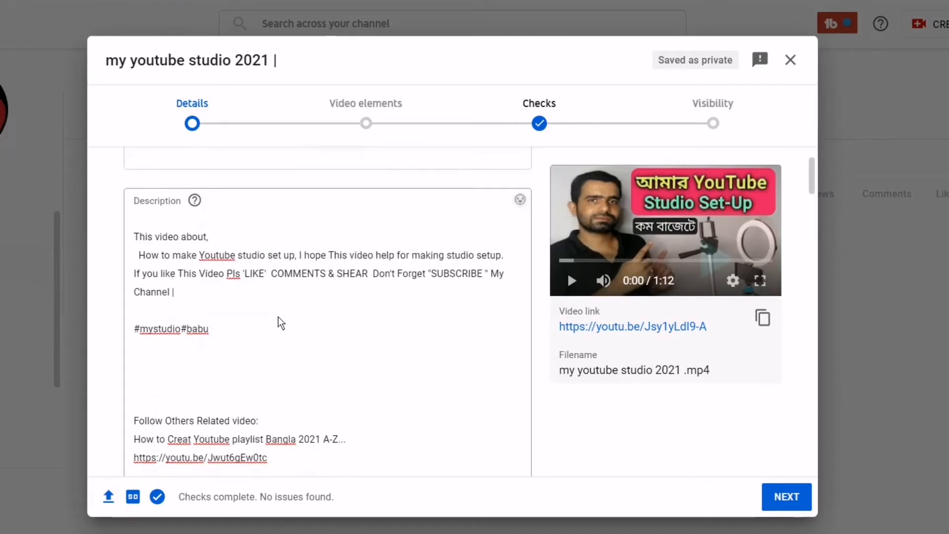
scroll(277, 323, up, 2)
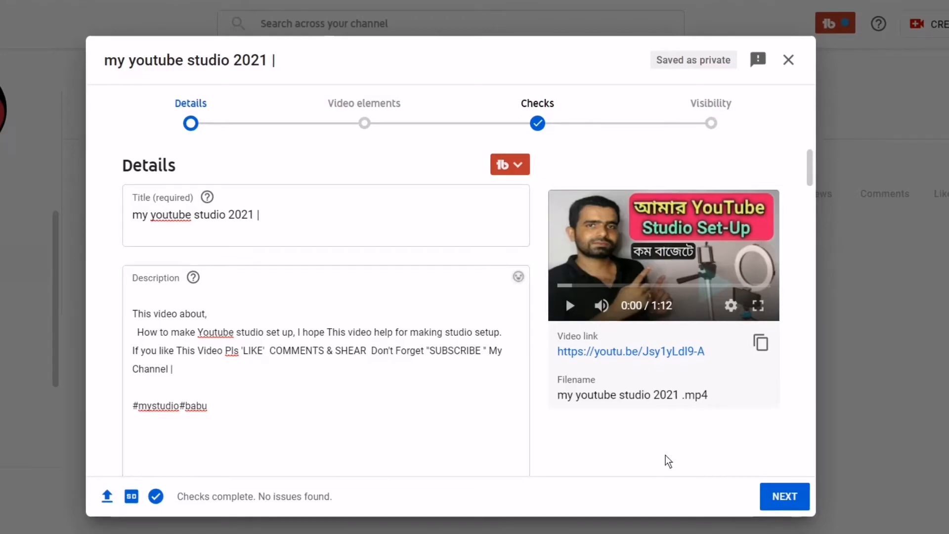
Continue from the video details to the Video elements stage of the upload
click(790, 497)
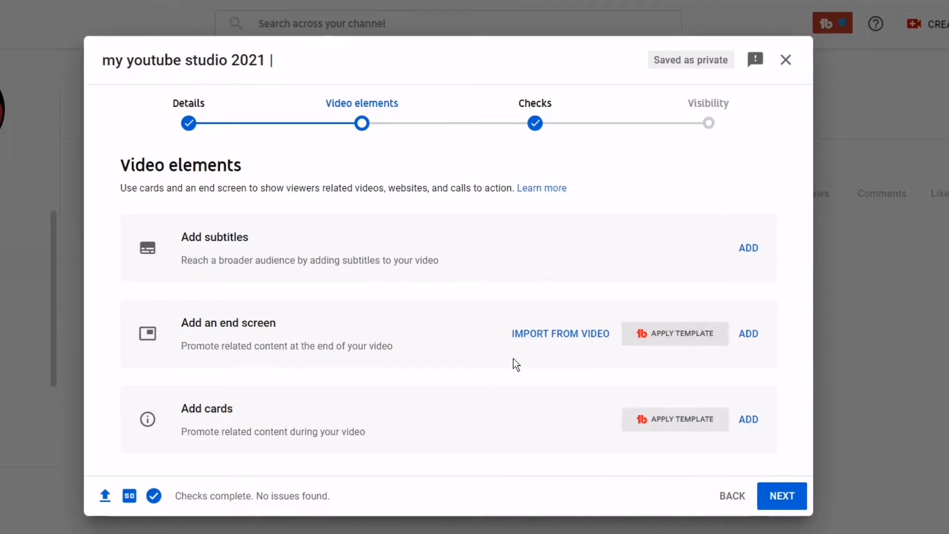
click(749, 334)
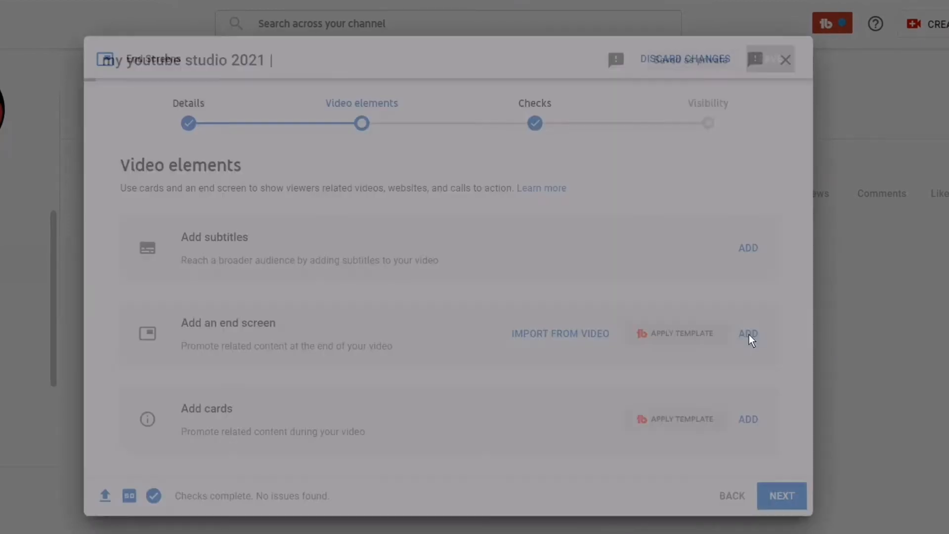
scroll(375, 198, down, 7)
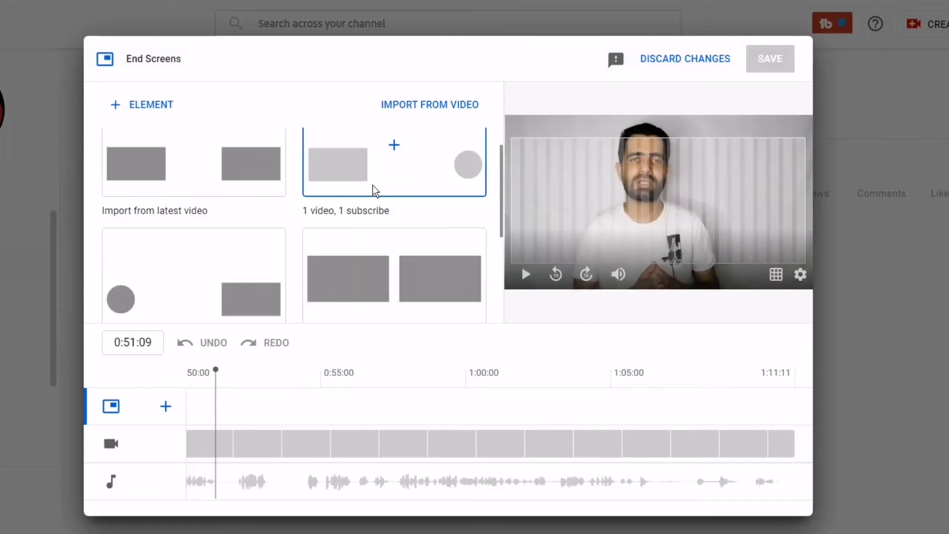
scroll(359, 213, up, 6)
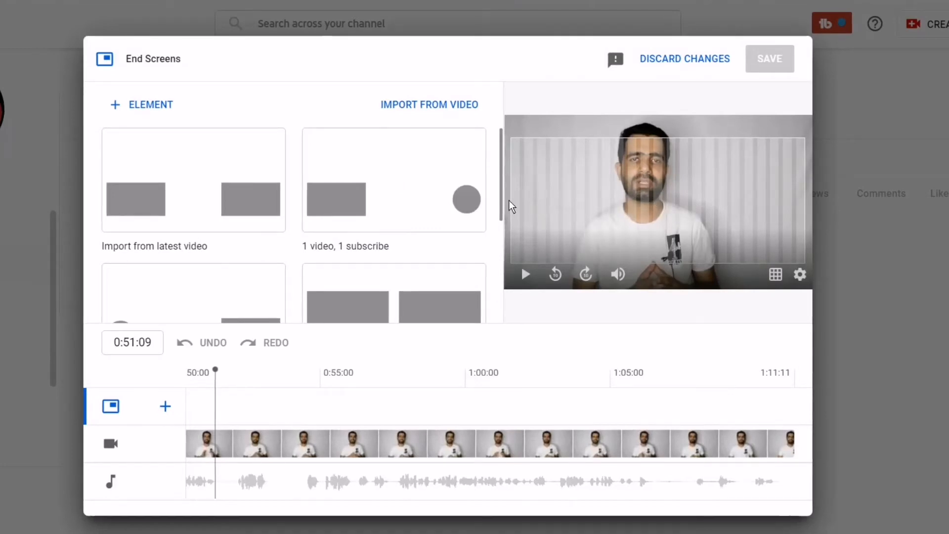
scroll(361, 201, down, 2)
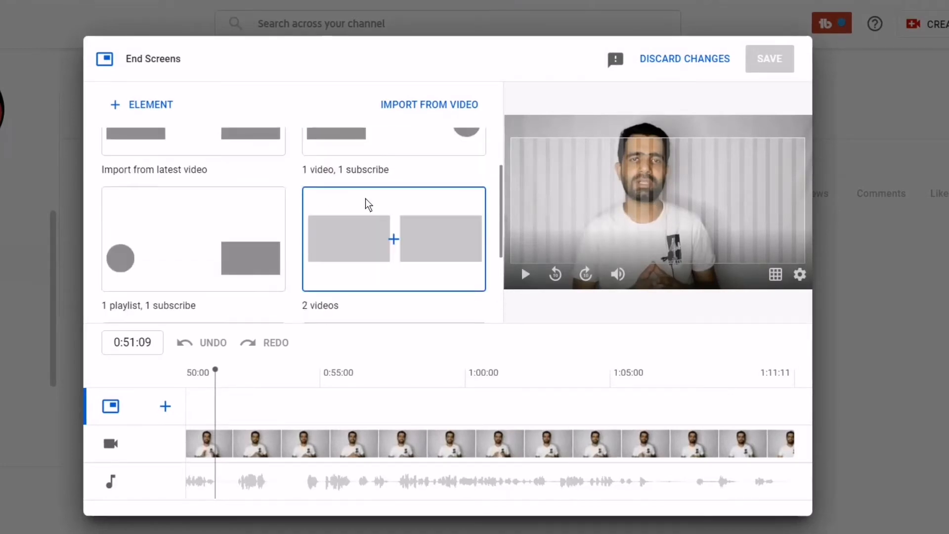
click(409, 251)
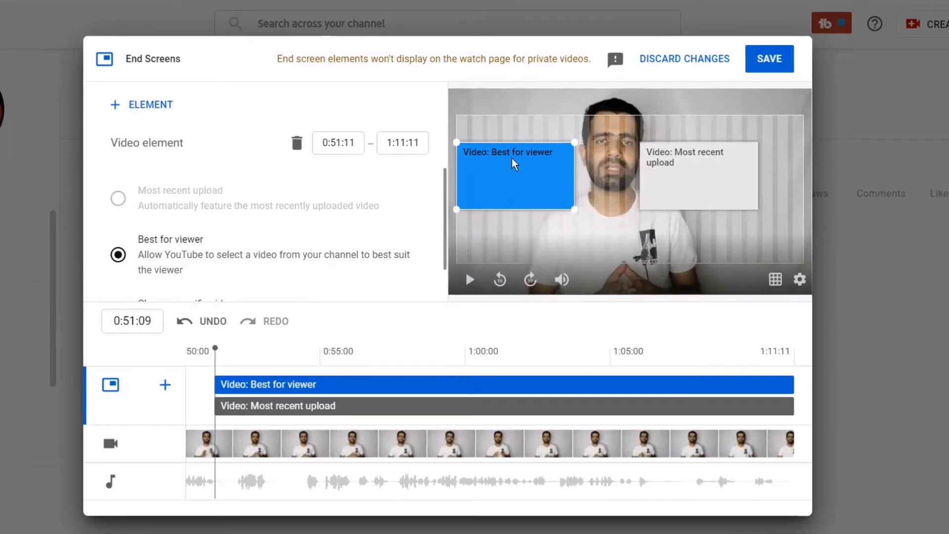
drag(514, 159, 497, 226)
drag(681, 179, 727, 237)
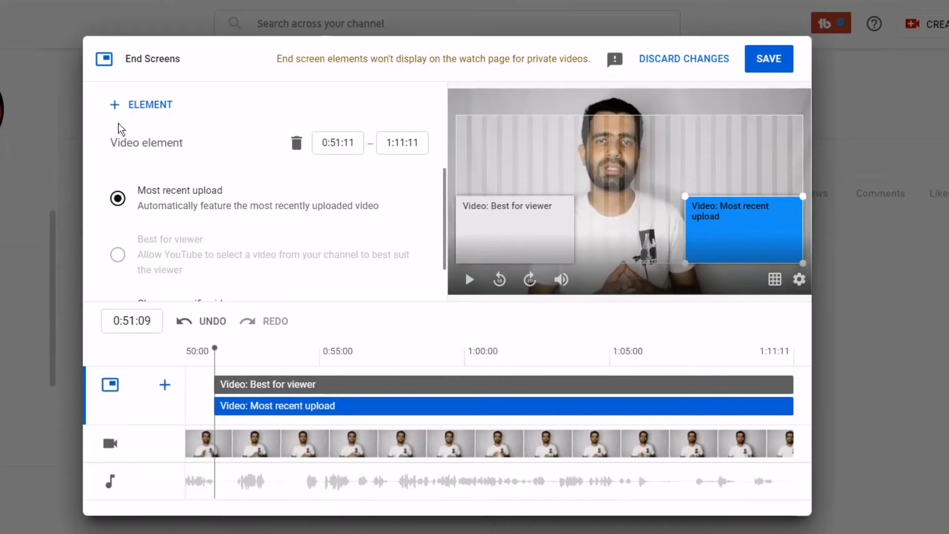
click(660, 61)
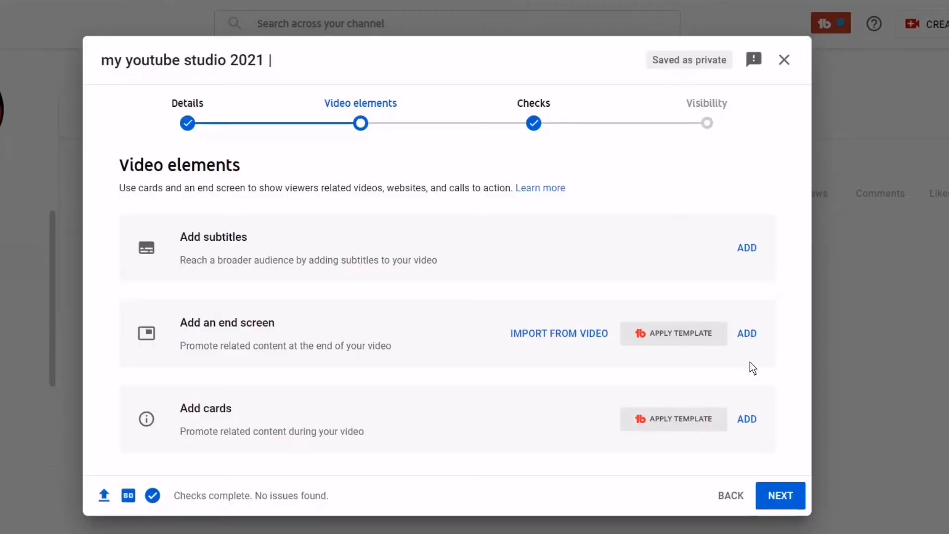
click(746, 333)
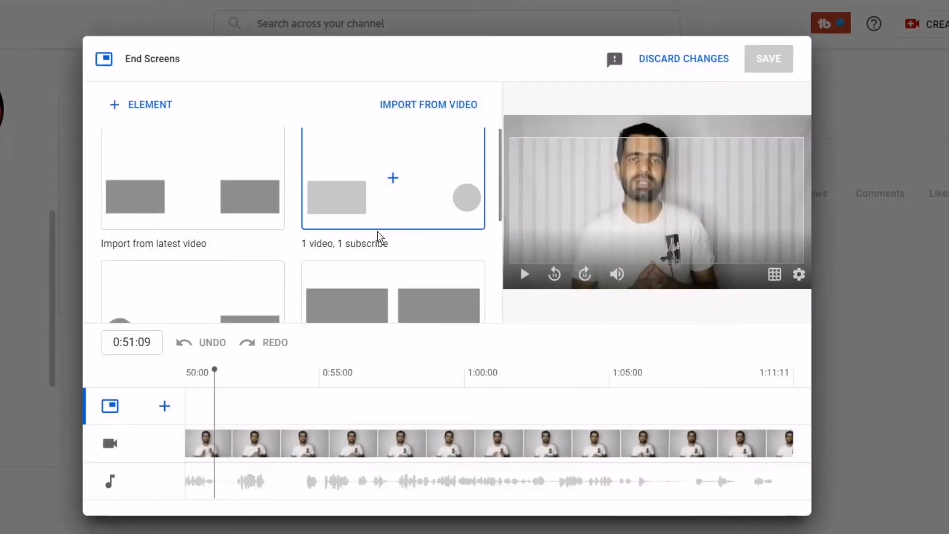
scroll(378, 236, down, 3)
scroll(381, 206, up, 3)
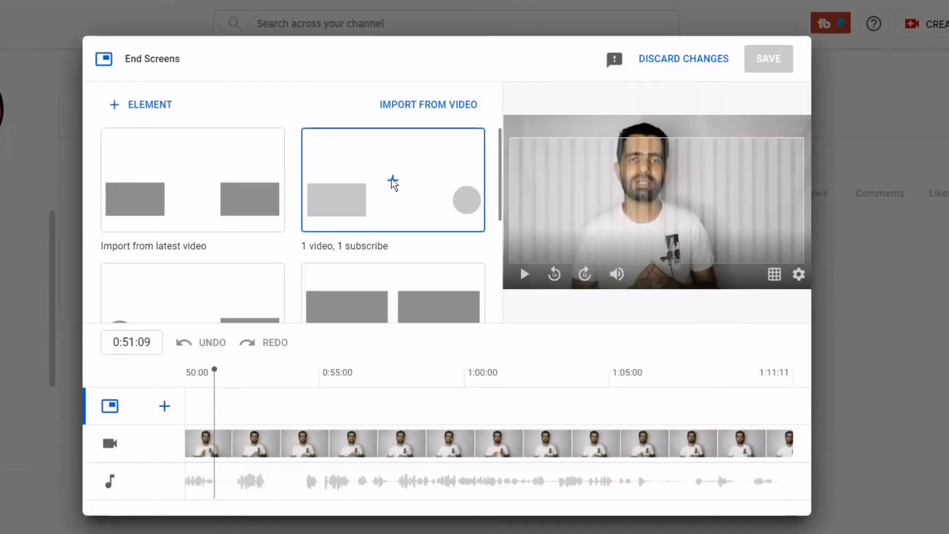
click(393, 183)
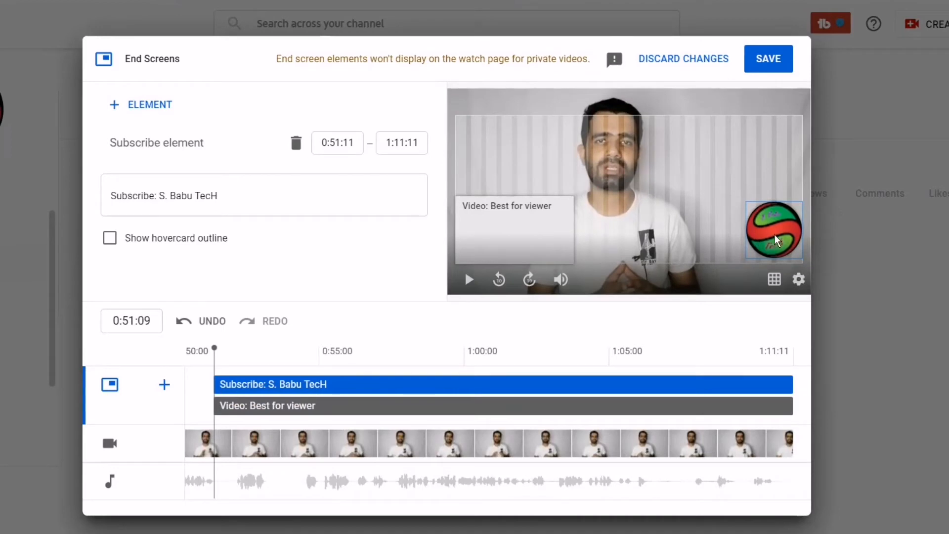
click(651, 61)
Add an end screen with the "2 videos" template and move its video elements to the lower-left and lower-right corners of the frame
click(753, 331)
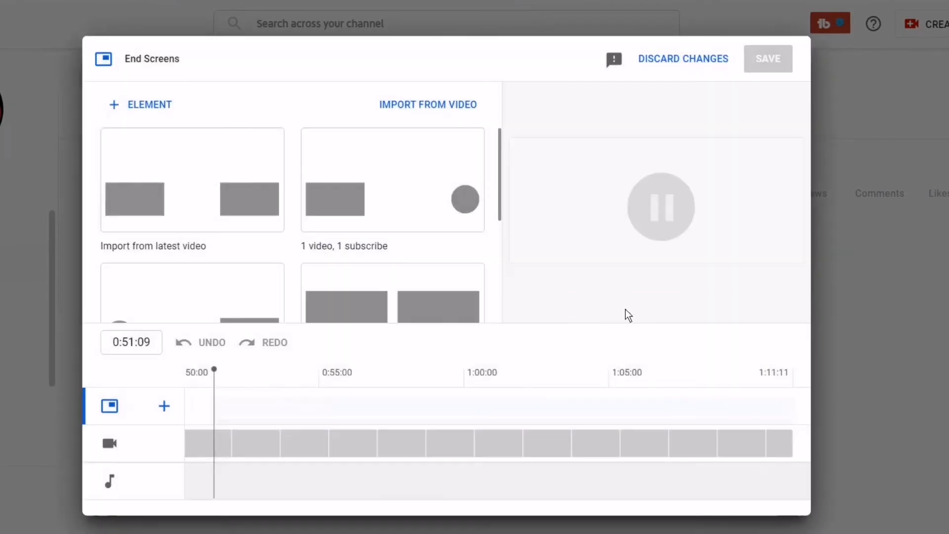
scroll(288, 194, down, 5)
scroll(288, 194, up, 5)
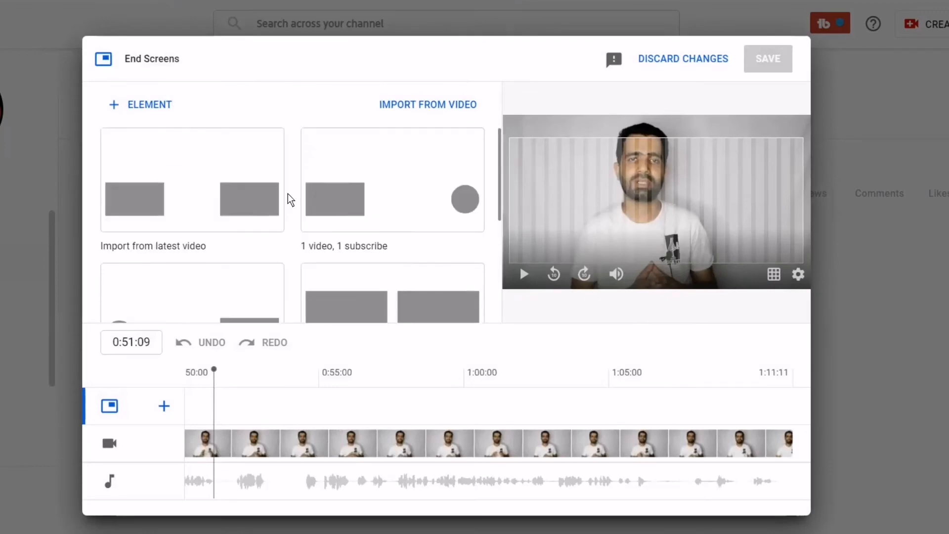
scroll(310, 197, down, 3)
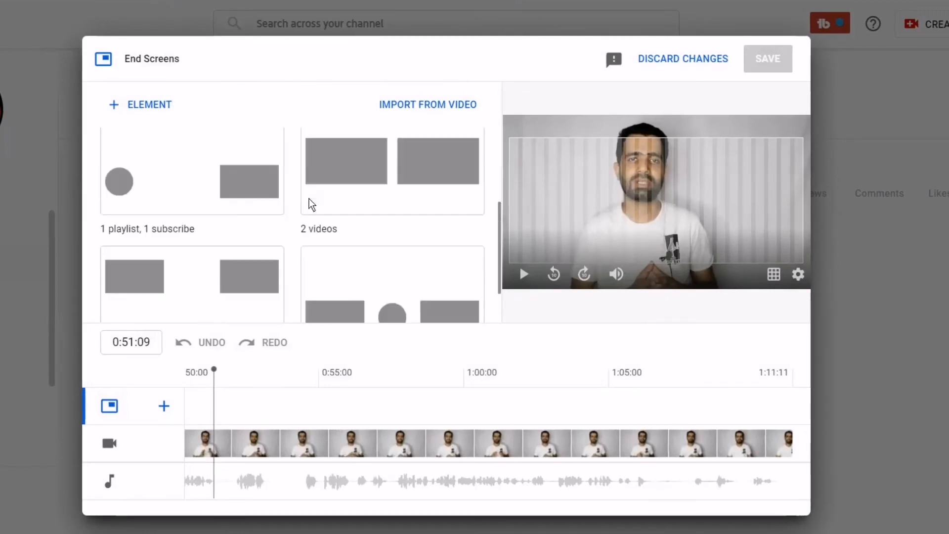
scroll(310, 198, up, 2)
click(310, 197)
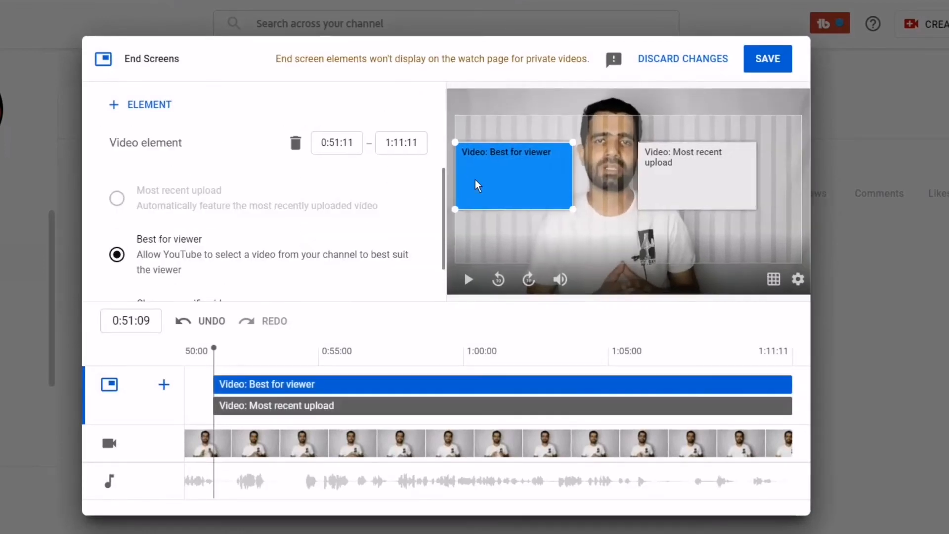
drag(482, 252, 467, 251)
drag(662, 198, 708, 252)
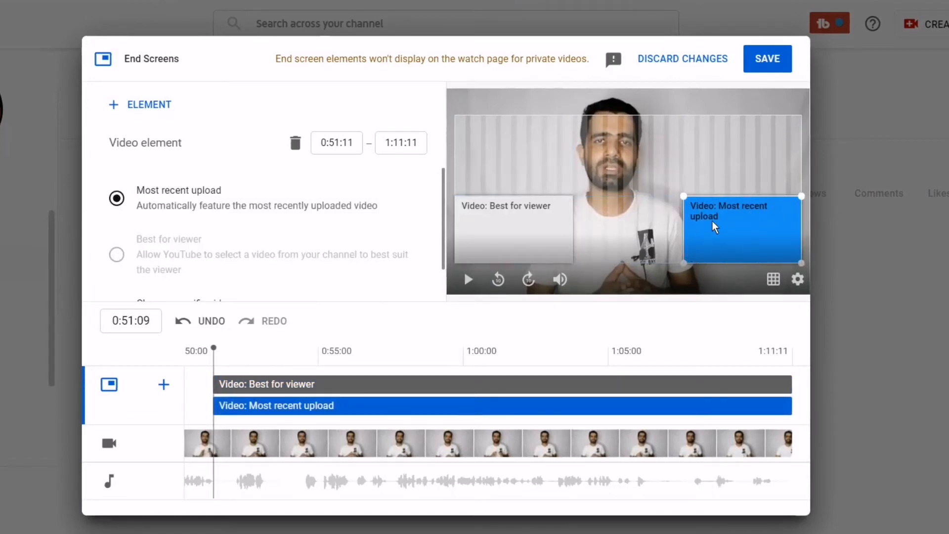
Set the lower-left end screen element to the specific channel video "How to Remove Gmail Account On Android Phone bangla"
click(488, 225)
click(747, 229)
click(527, 232)
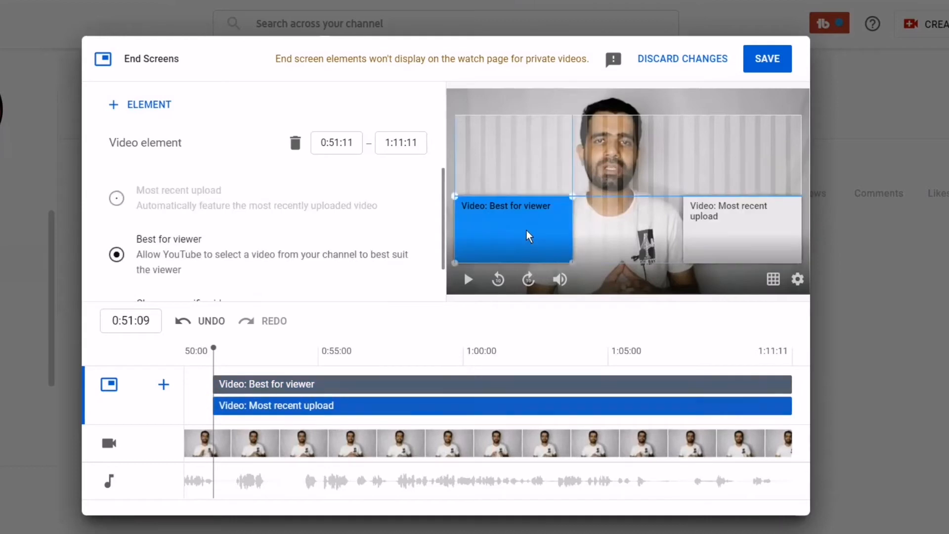
scroll(159, 182, down, 1)
scroll(150, 203, up, 1)
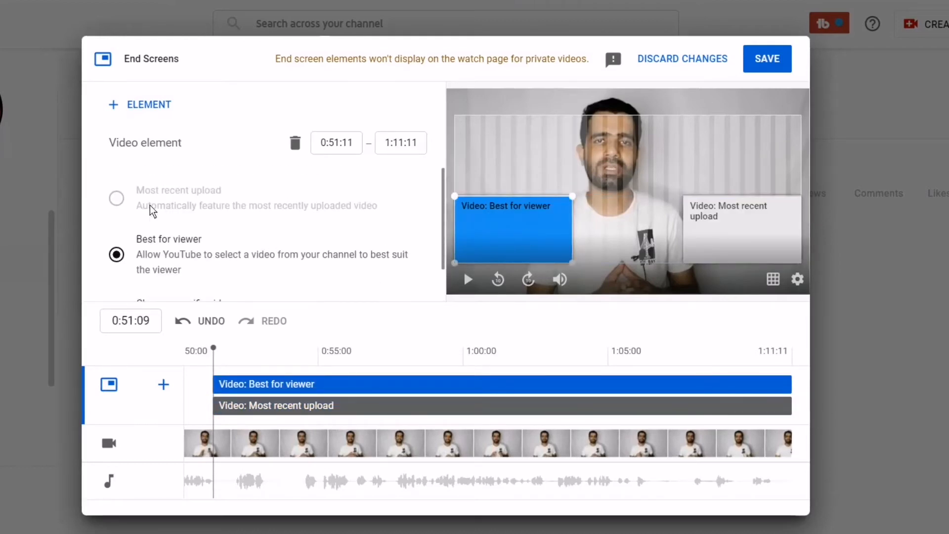
scroll(150, 205, down, 1)
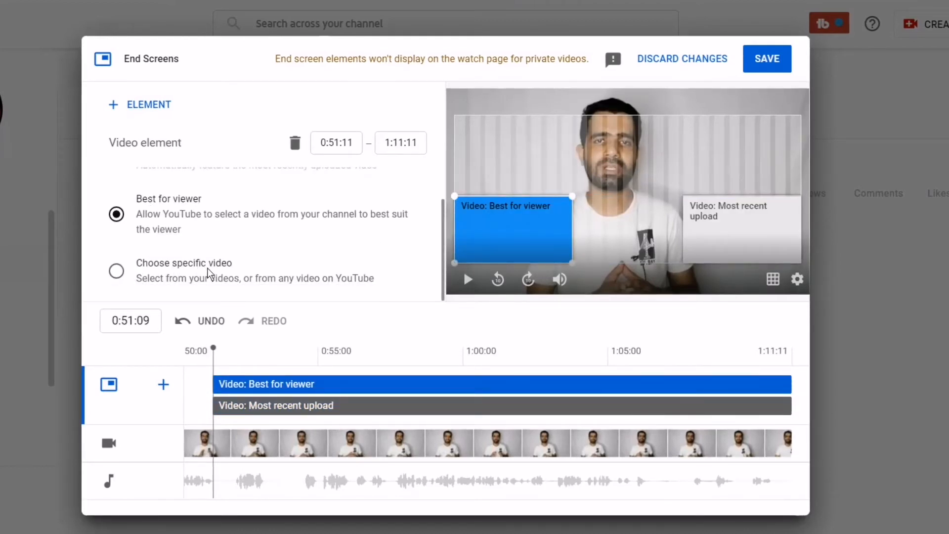
click(118, 269)
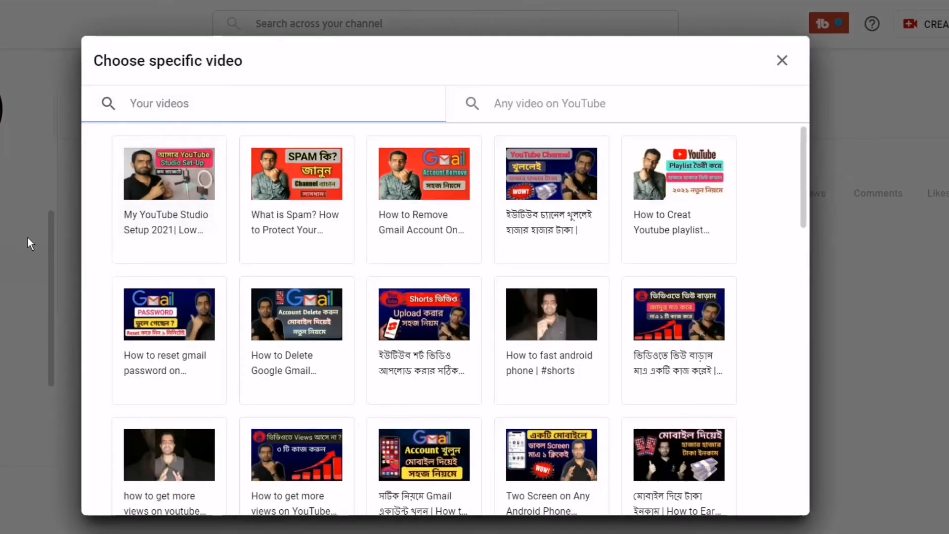
scroll(342, 242, down, 15)
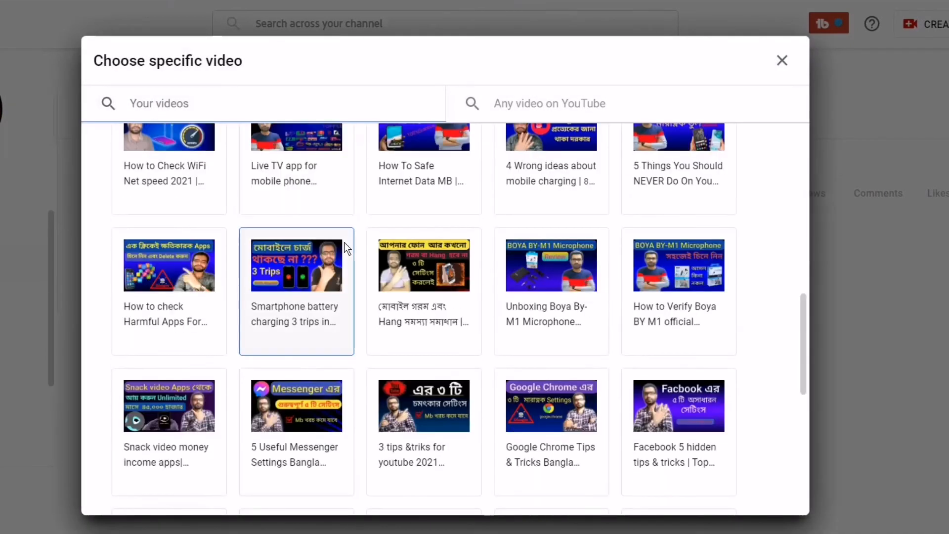
scroll(346, 243, up, 15)
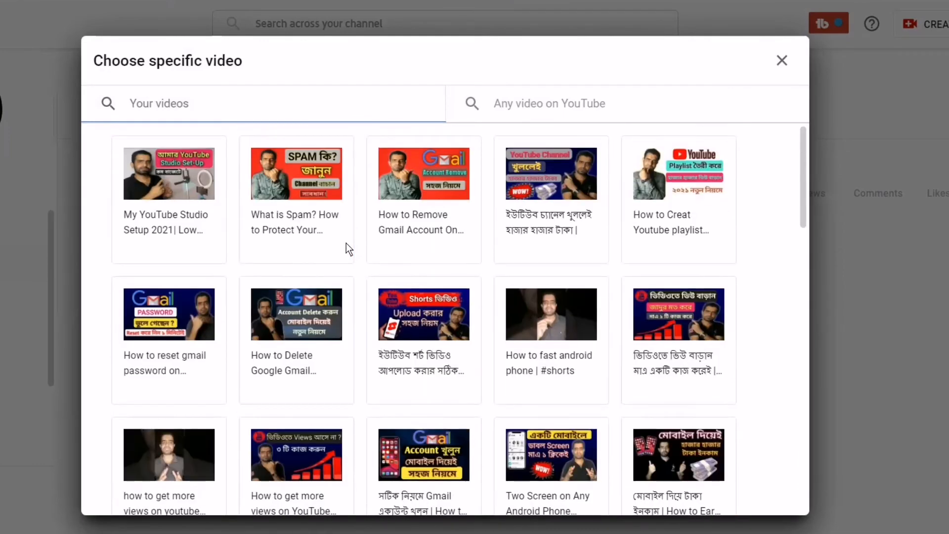
click(402, 193)
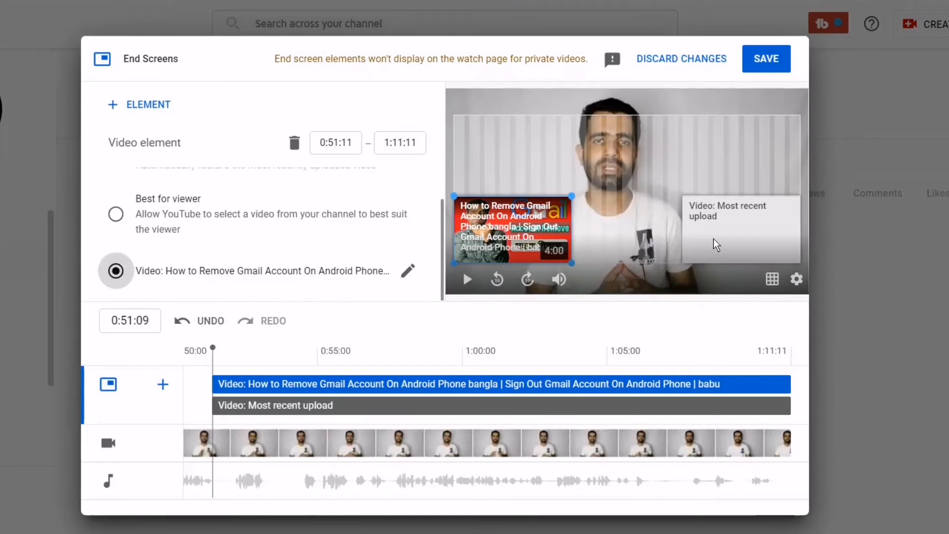
Set the lower-right end screen element to the specific video "ইউটিউব চ্যানেল খুললেই হাজার হাজার টাকা |" and save the end screen
click(730, 244)
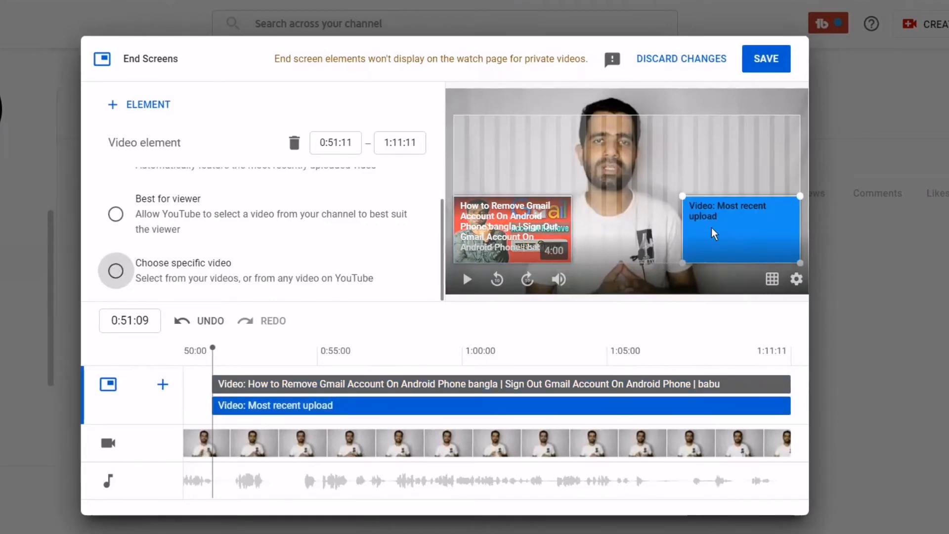
click(116, 271)
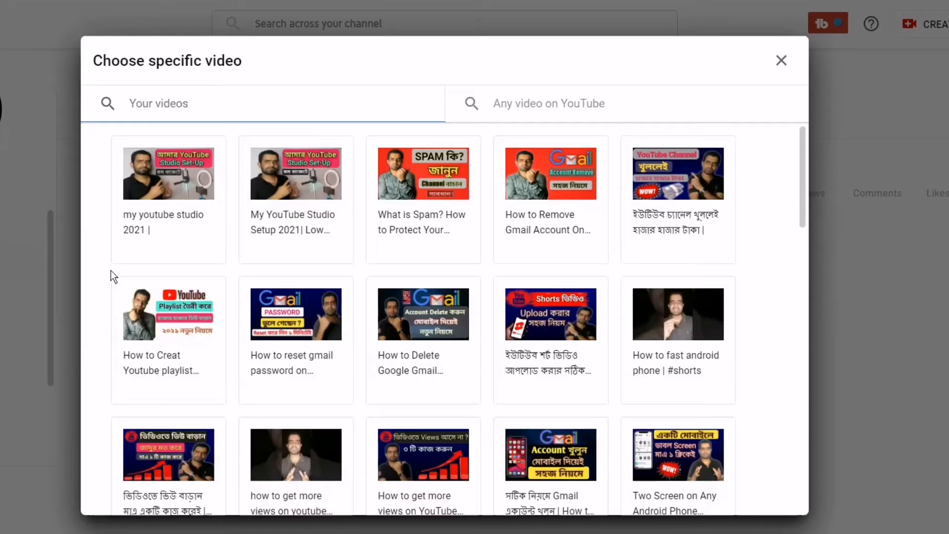
click(655, 173)
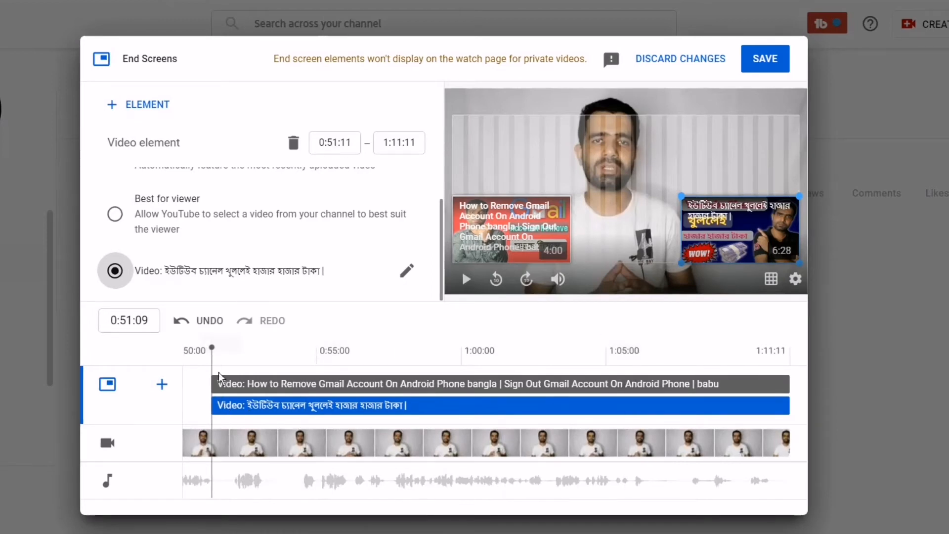
drag(212, 349, 544, 370)
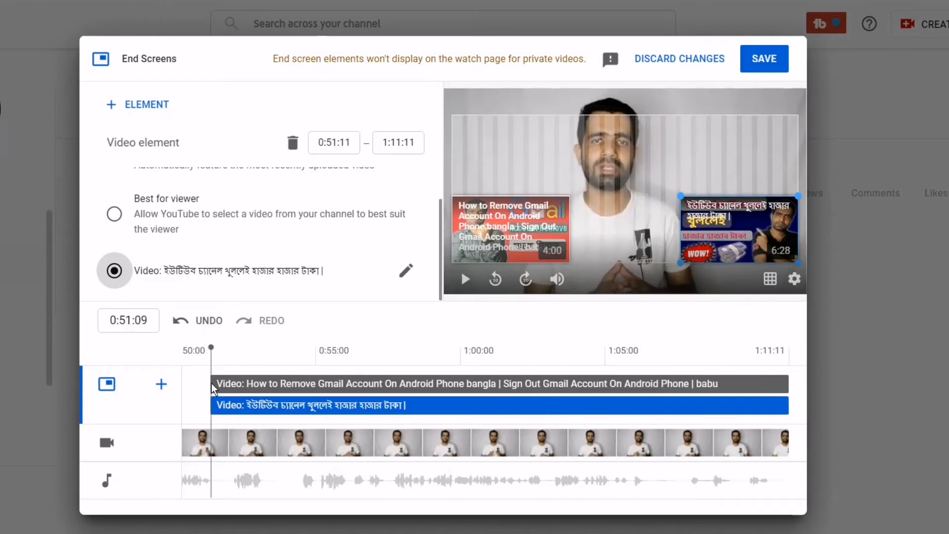
click(761, 64)
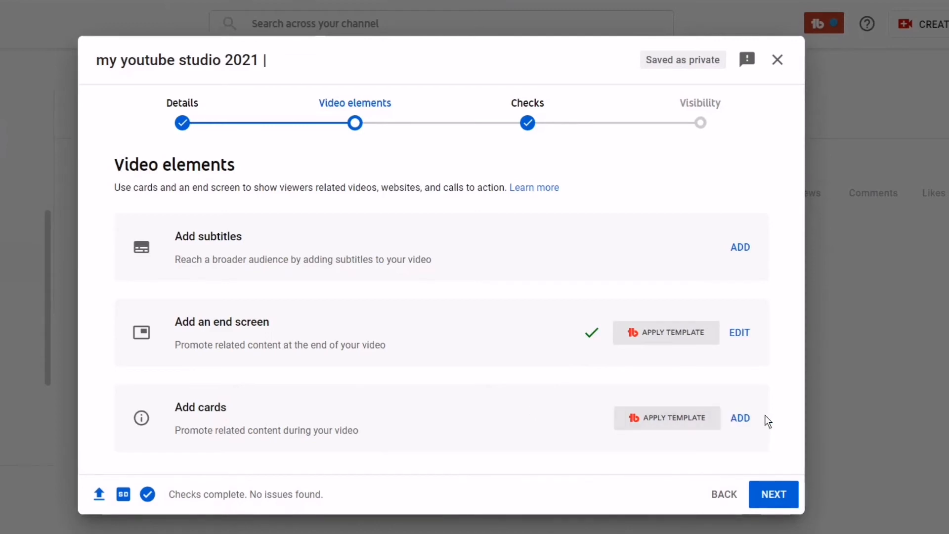
Open the card editor and look through the channel's videos available for a video card without choosing one
click(739, 418)
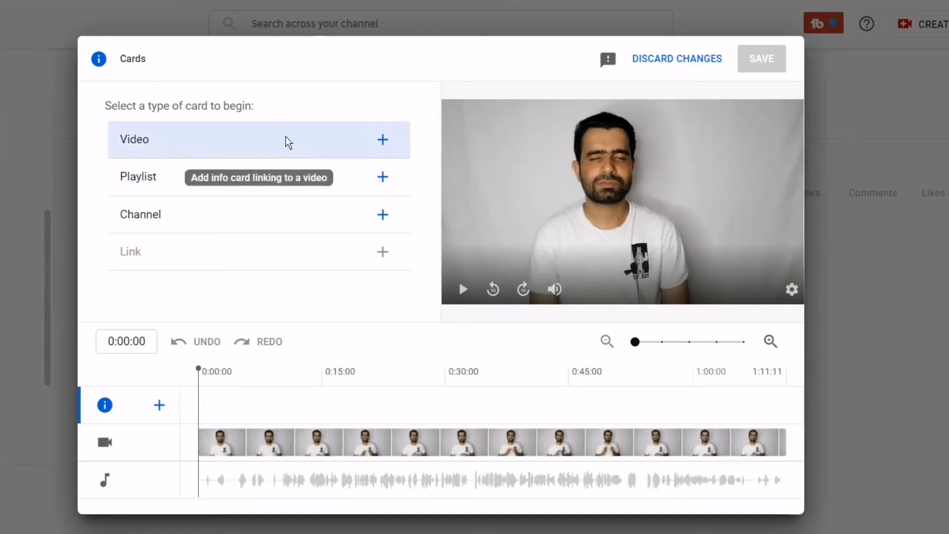
click(166, 138)
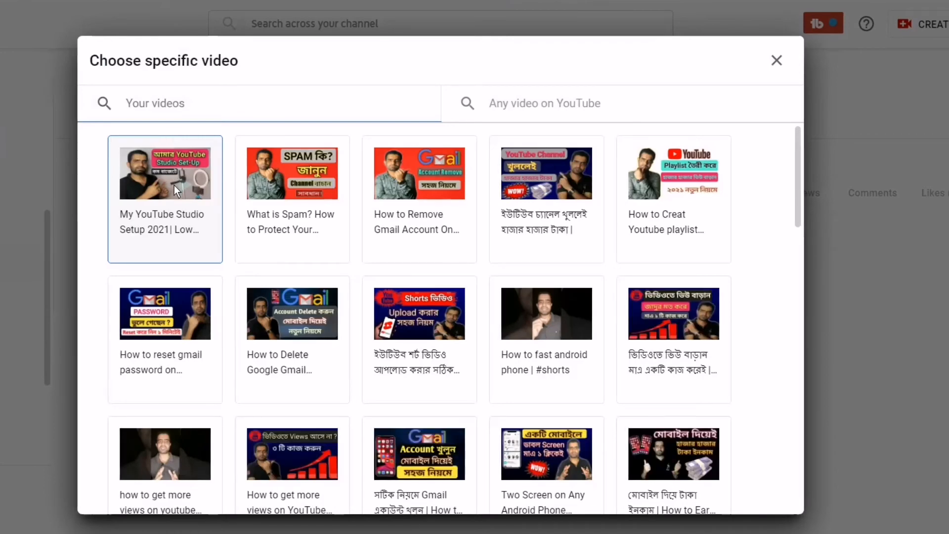
scroll(426, 304, down, 5)
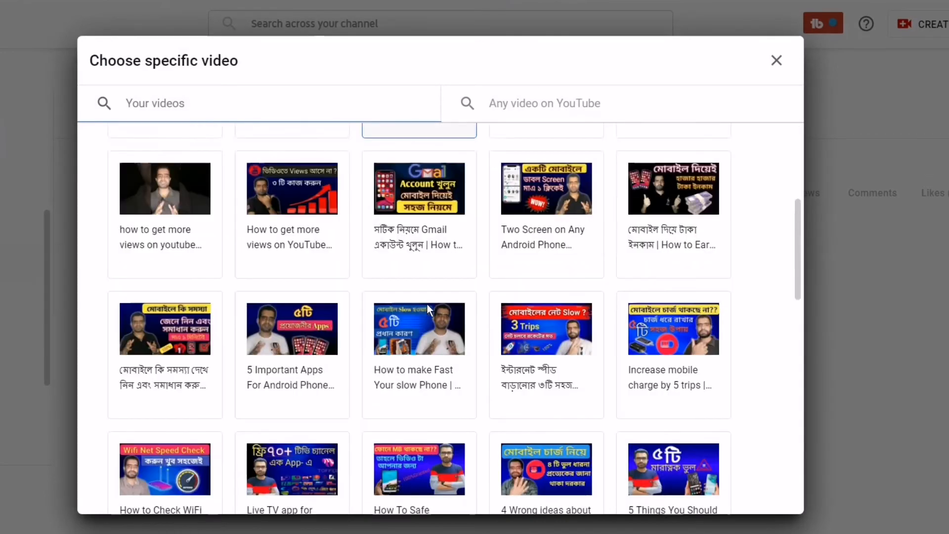
scroll(427, 304, up, 5)
click(768, 61)
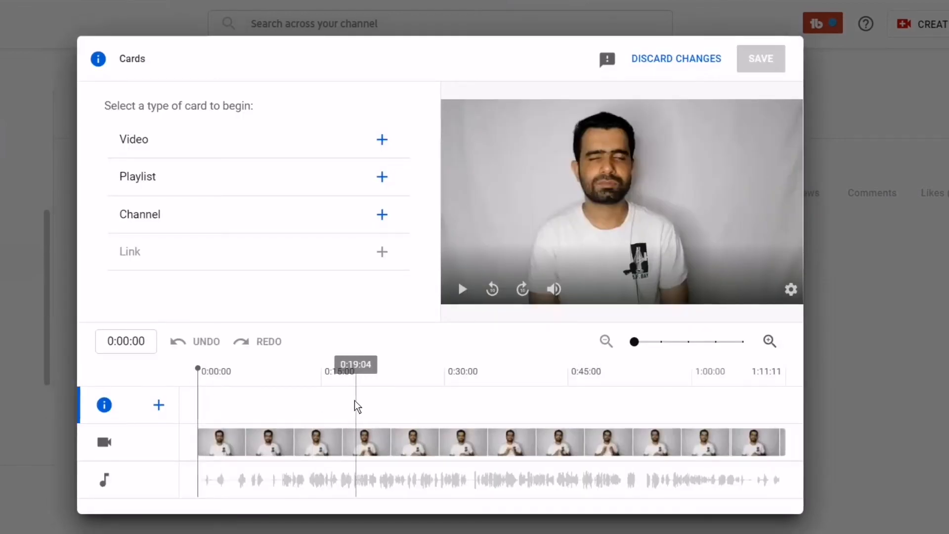
Add a video card at 0:21:24 linking to the channel video "ইউটিউব শর্ট ভিডিও আপলোড করার সঠিক নিয়ম"
click(334, 404)
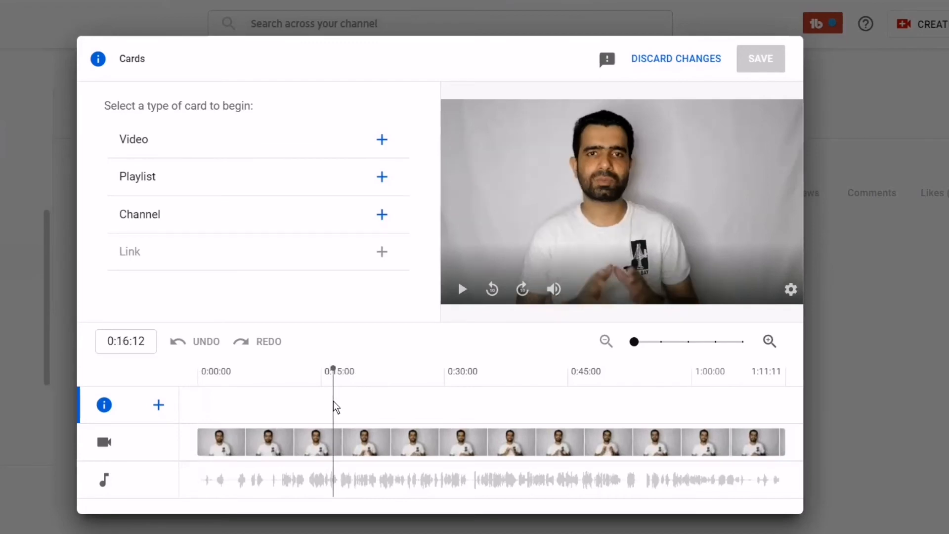
drag(333, 403, 696, 422)
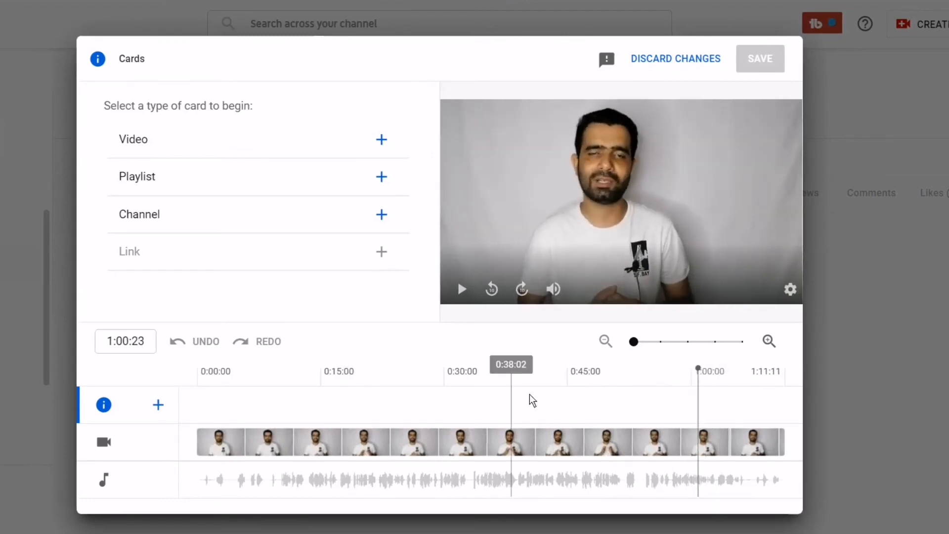
click(378, 425)
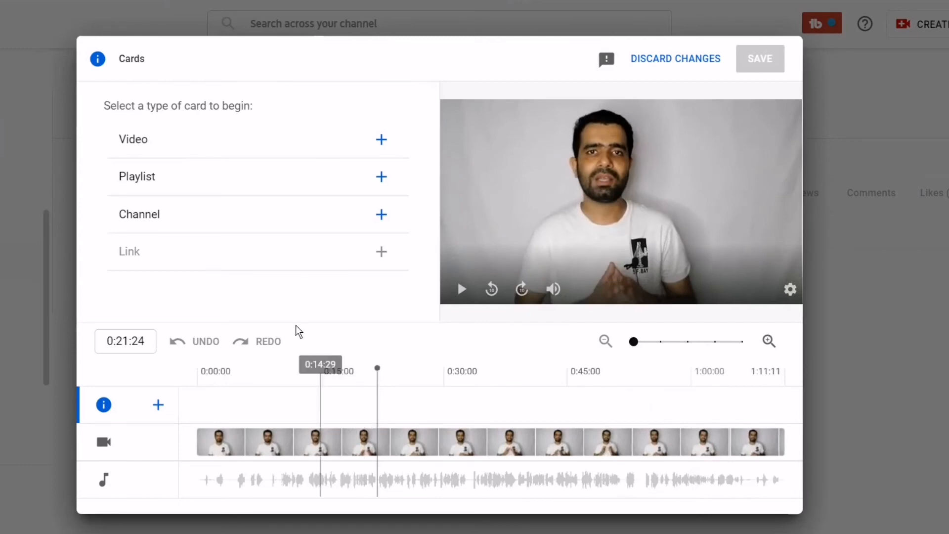
click(160, 143)
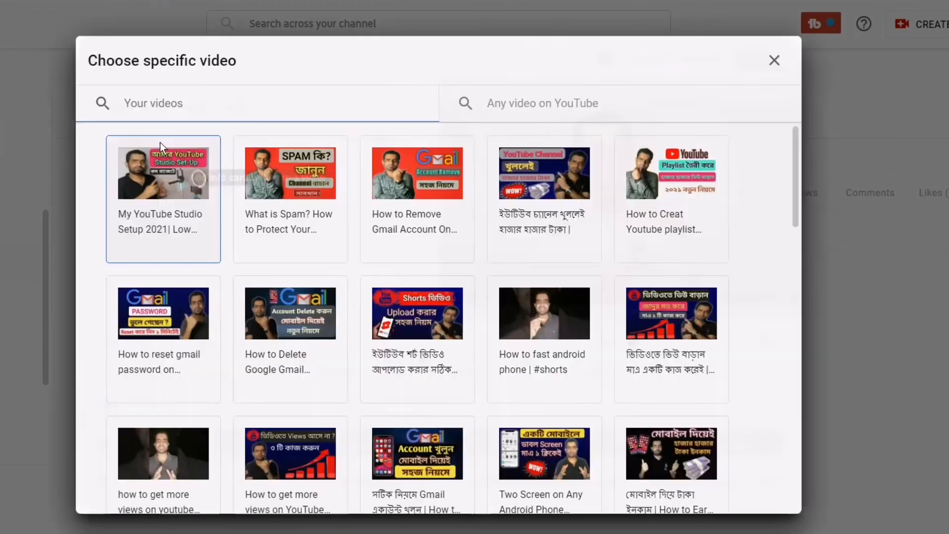
scroll(359, 304, down, 2)
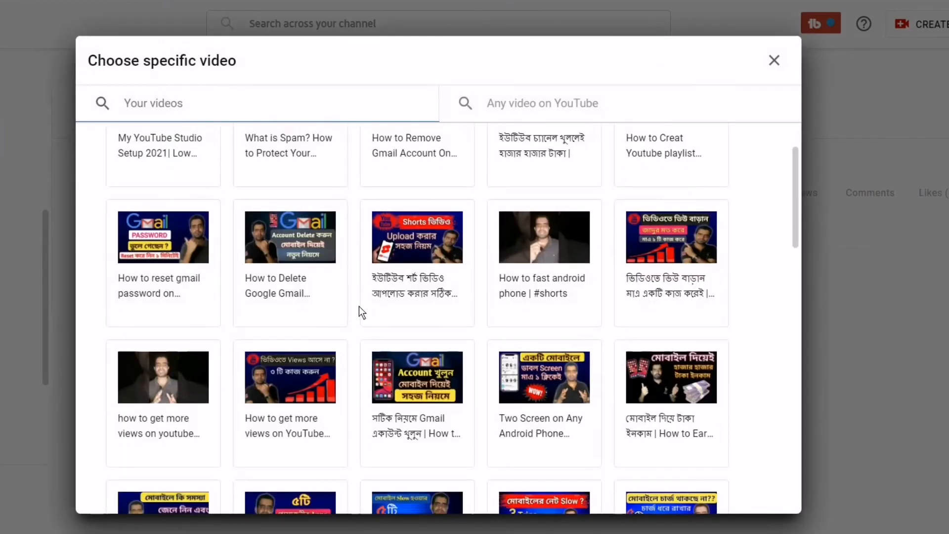
click(423, 250)
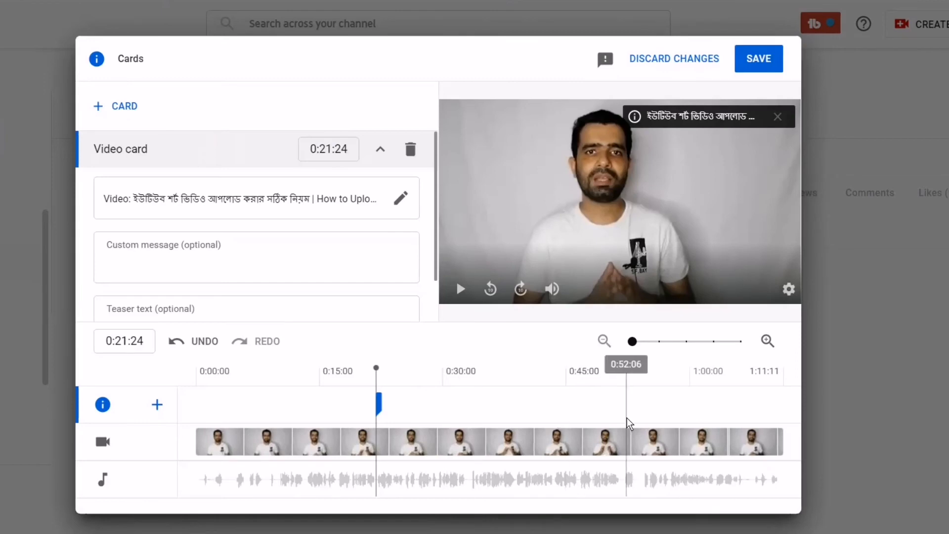
Add a second video card at 0:44:04 linking to the channel video "ভিডিওতে ভিউ বাড়ান মাত্র একটি কাজ করেই"
click(559, 417)
click(105, 106)
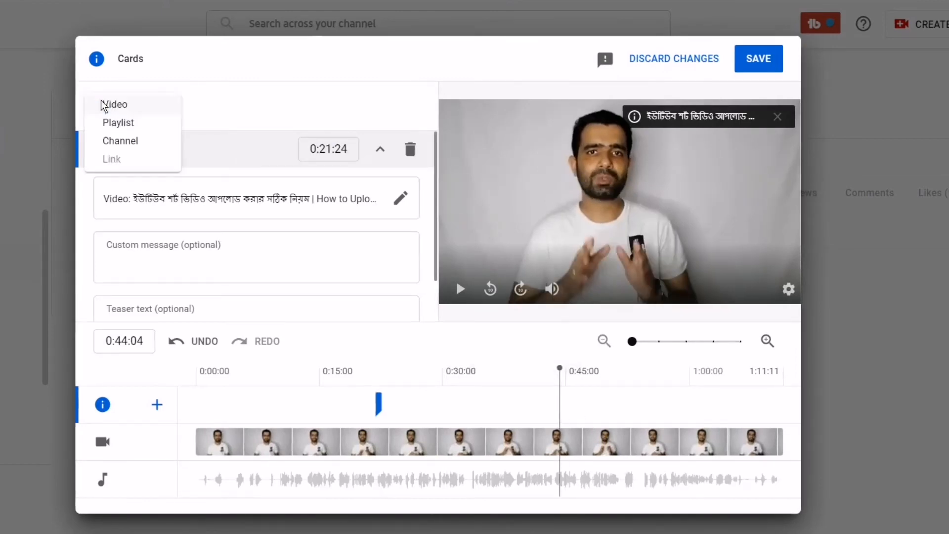
click(104, 108)
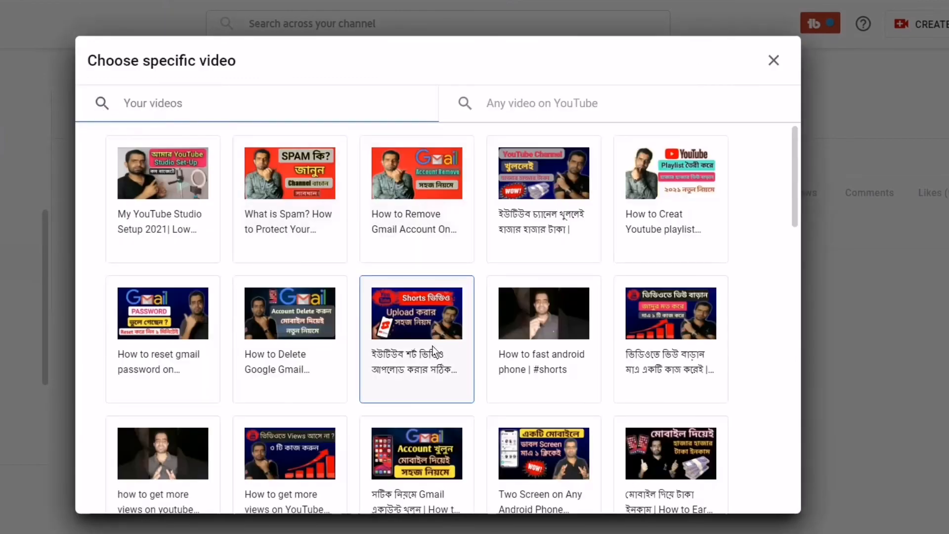
click(687, 342)
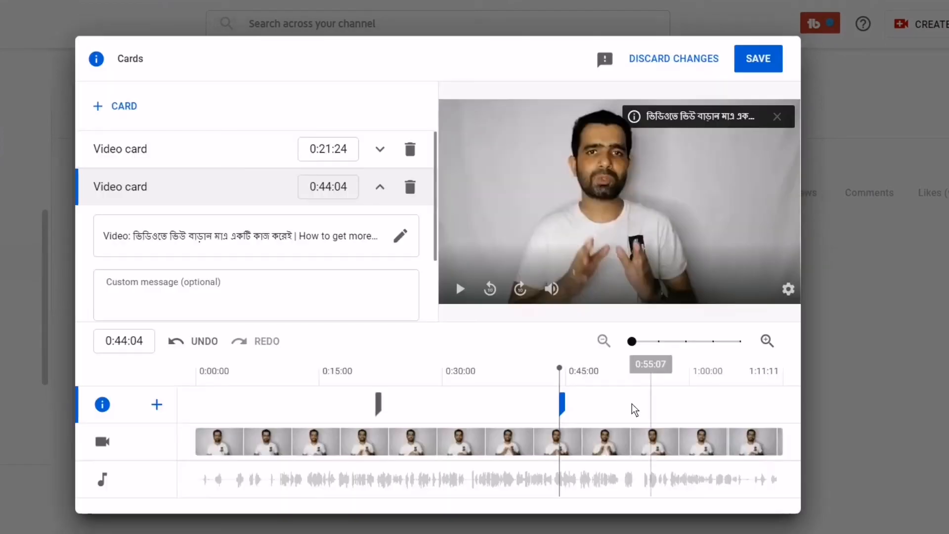
Add a third video card at 1:03:04 linking to "How to reset gmail password on android phone bangla" and save the cards
click(715, 415)
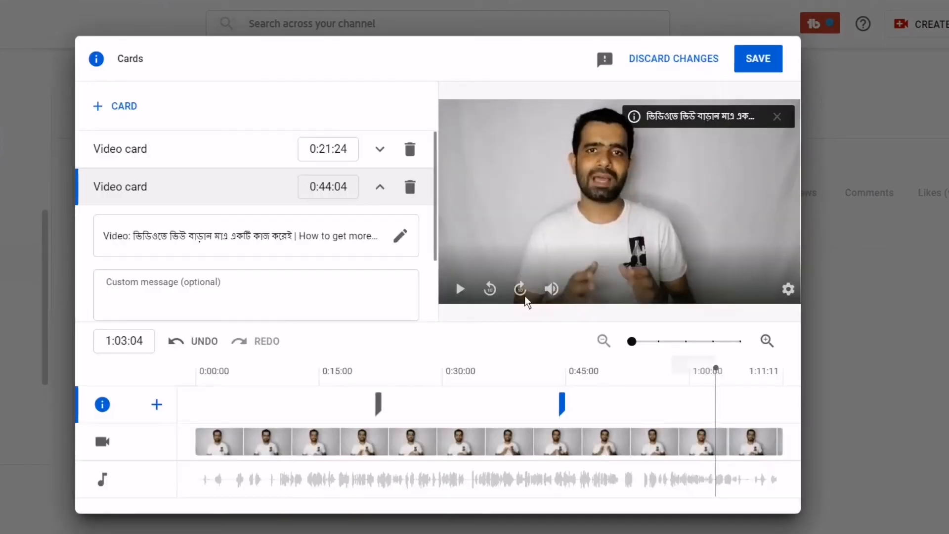
click(101, 106)
click(147, 185)
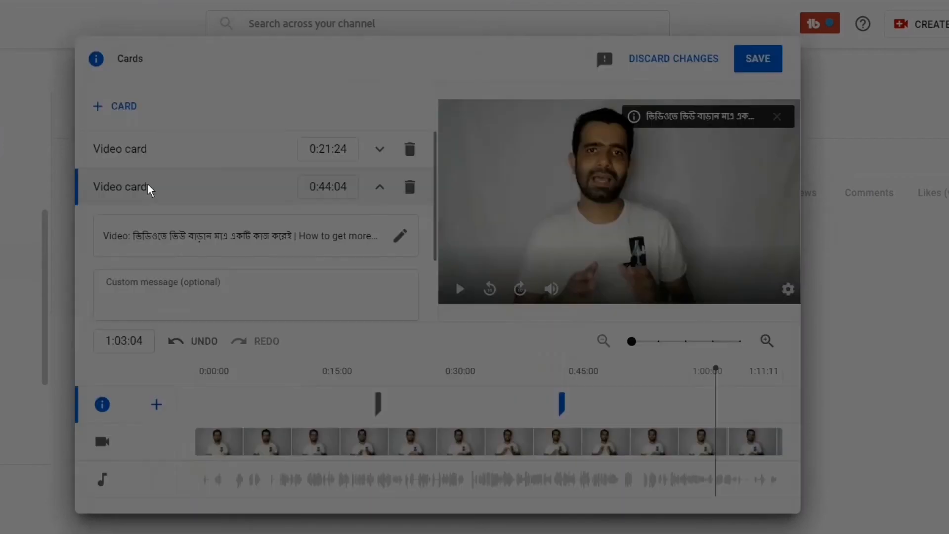
click(176, 333)
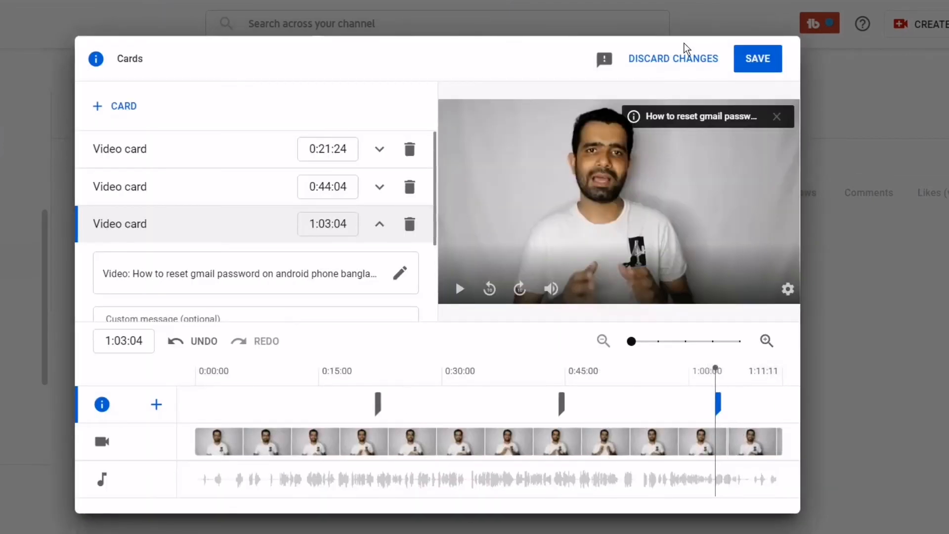
click(752, 63)
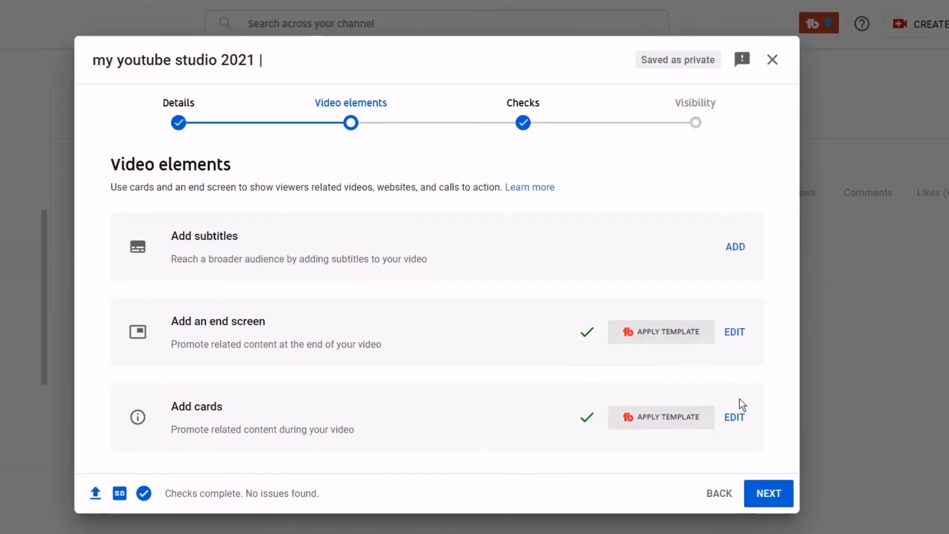
Continue past the copyright checks, set the video's visibility to Unlisted, and save it to finish the upload
click(772, 497)
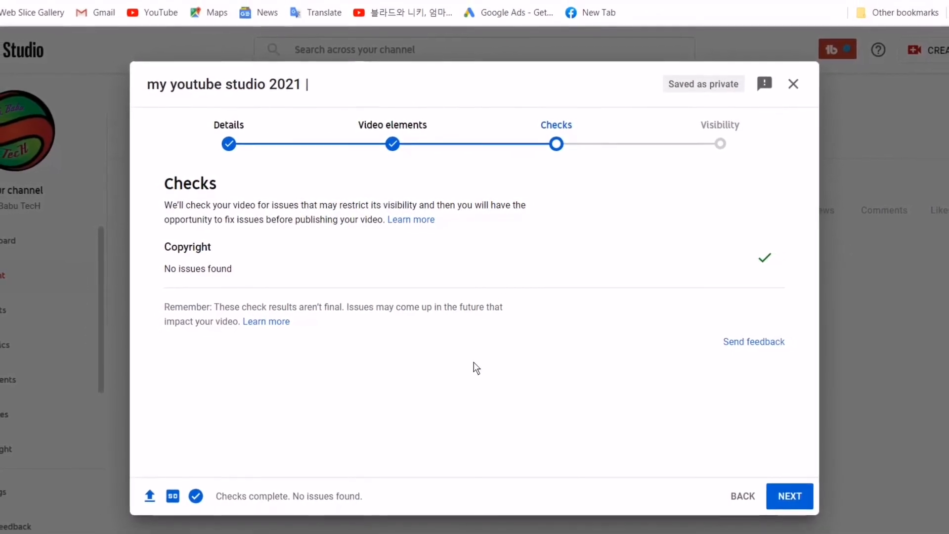
click(793, 500)
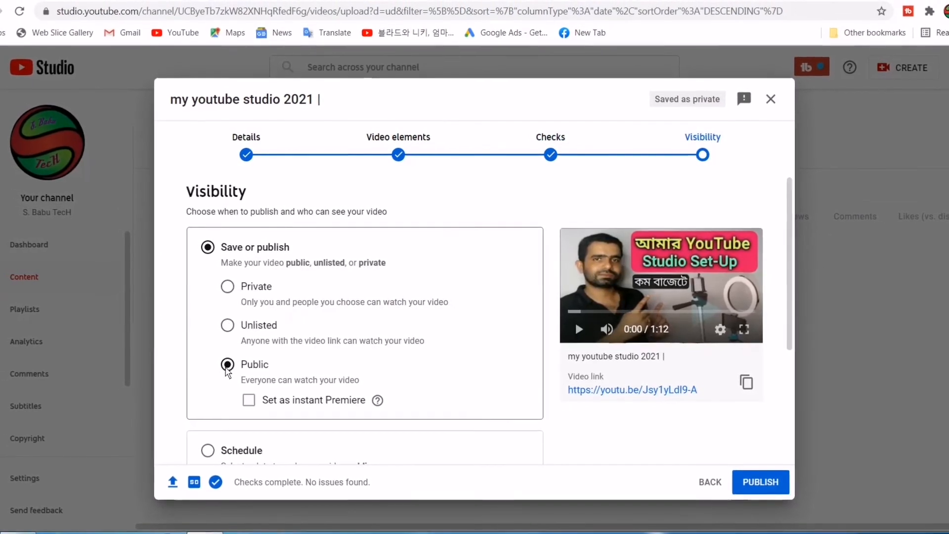
click(229, 324)
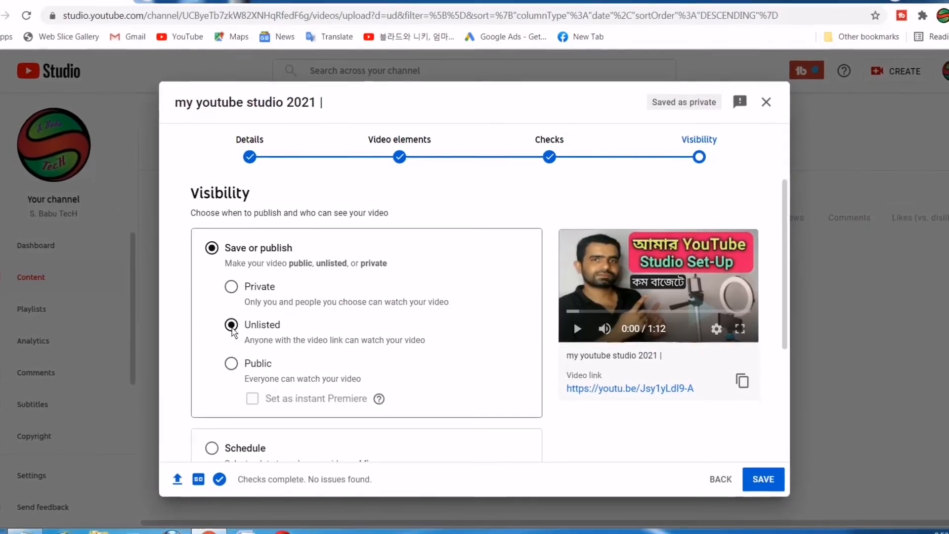
click(746, 474)
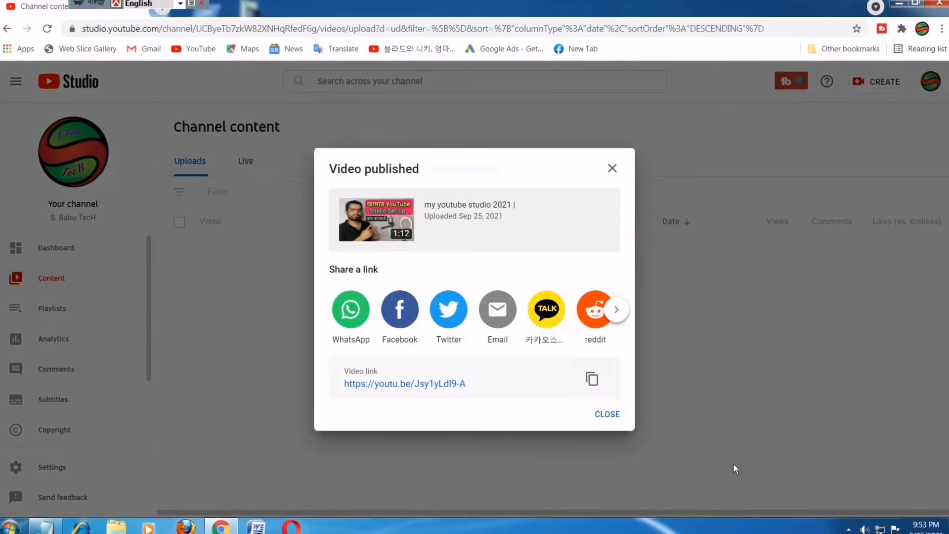
click(604, 413)
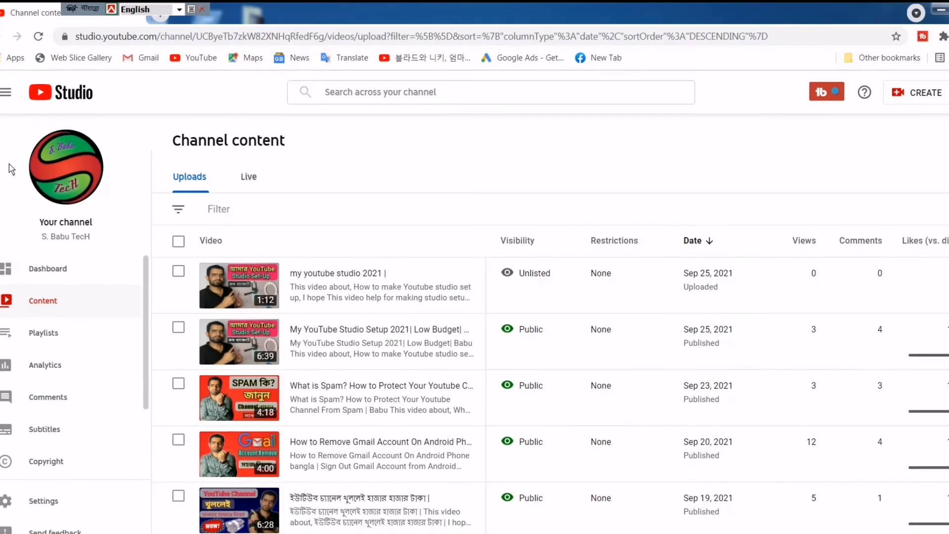
Open the details of the newly uploaded "my youtube studio 2021" video and review its title, description, playlist, audience, tags and category settings
mouse_move(270, 282)
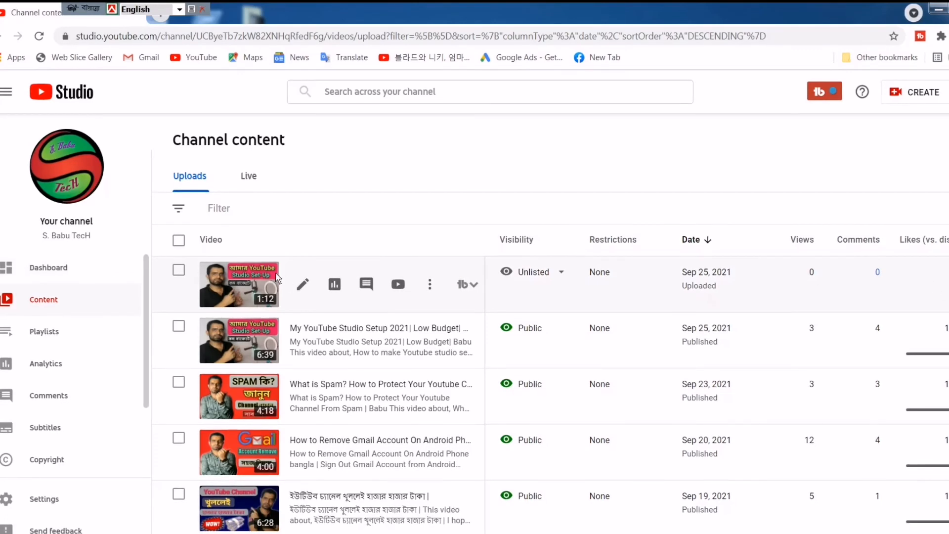
click(303, 284)
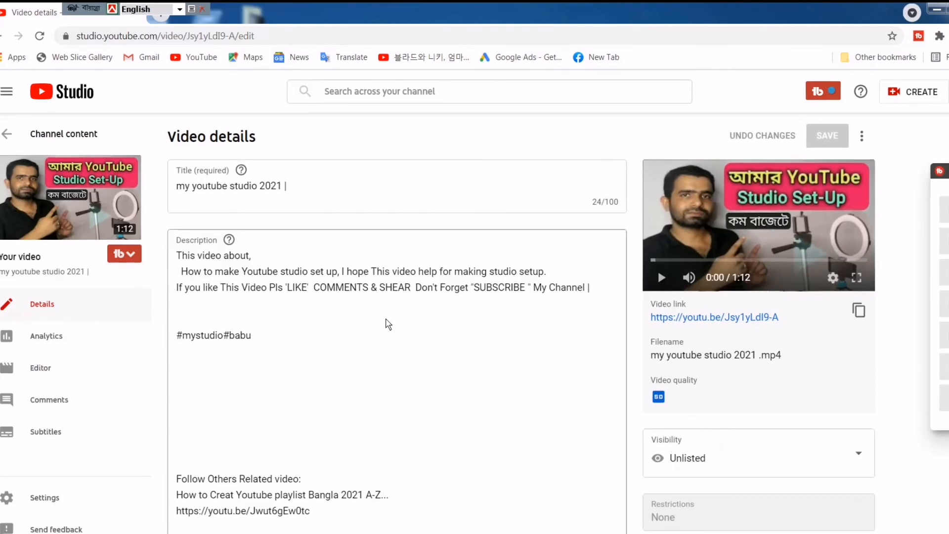
scroll(386, 298, down, 12)
scroll(393, 326, down, 4)
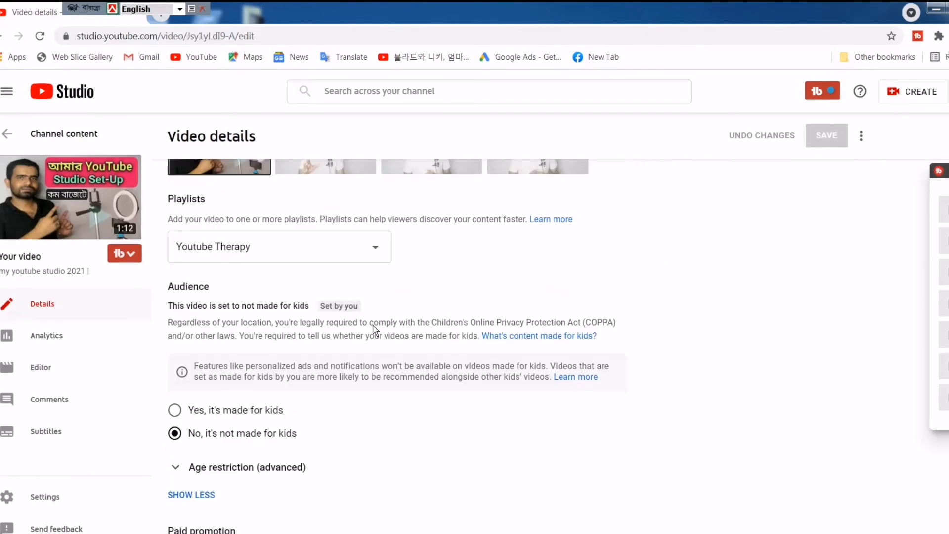
scroll(376, 332, up, 16)
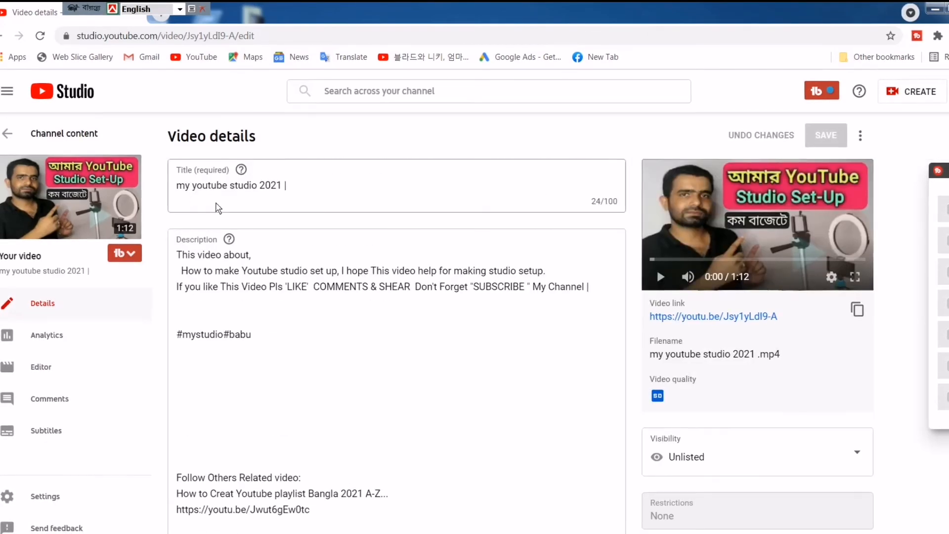
scroll(287, 303, down, 16)
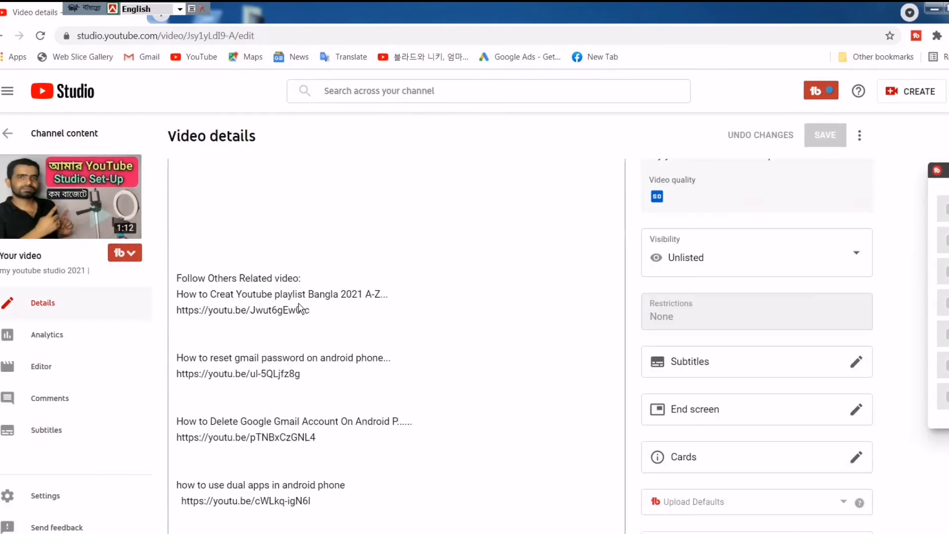
scroll(299, 309, down, 20)
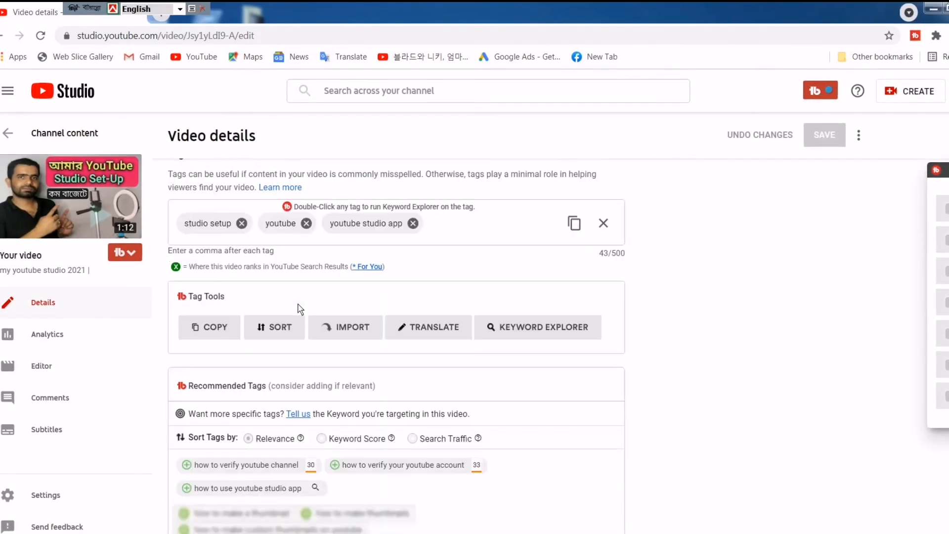
scroll(299, 309, up, 20)
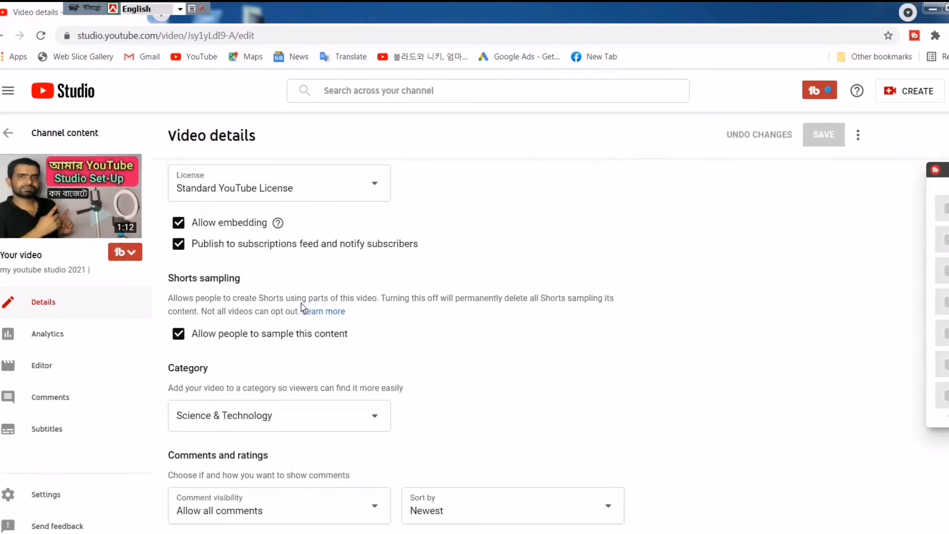
scroll(425, 321, up, 10)
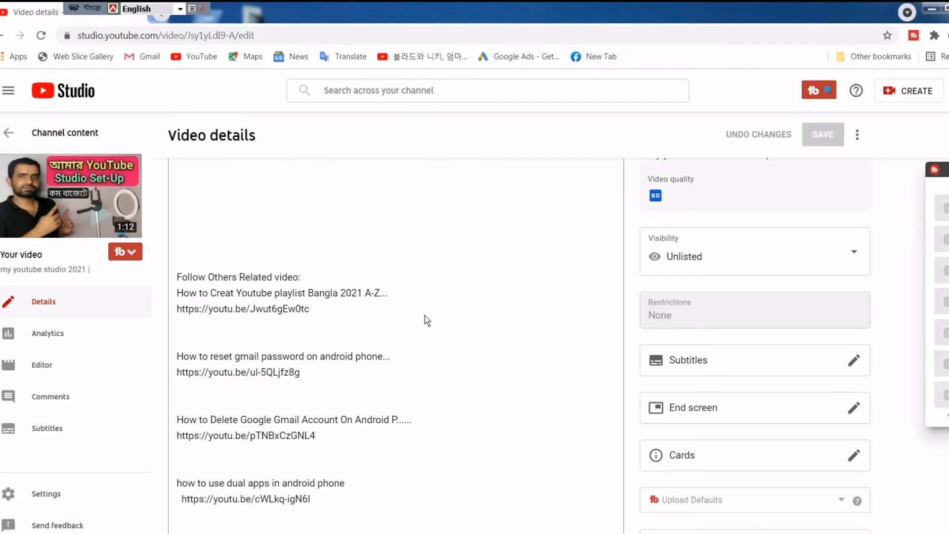
scroll(418, 306, down, 4)
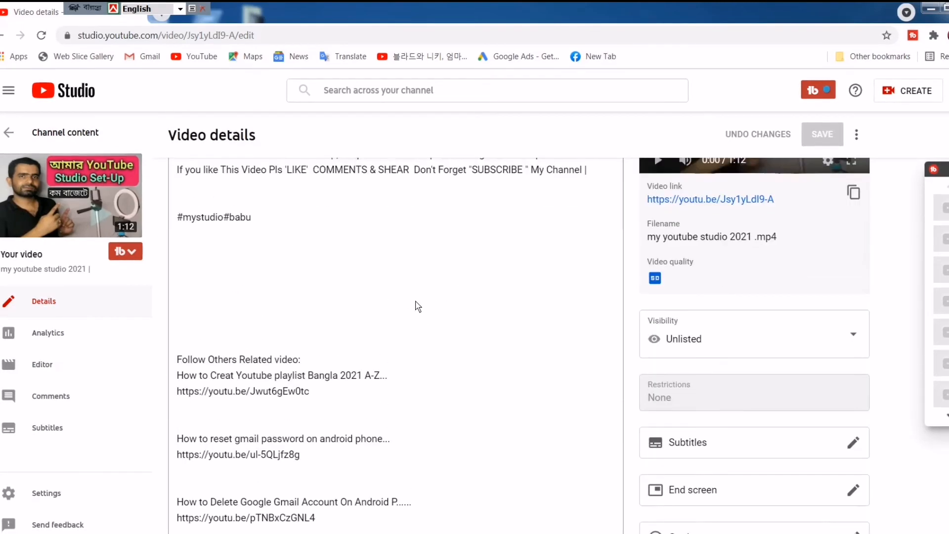
scroll(418, 307, up, 4)
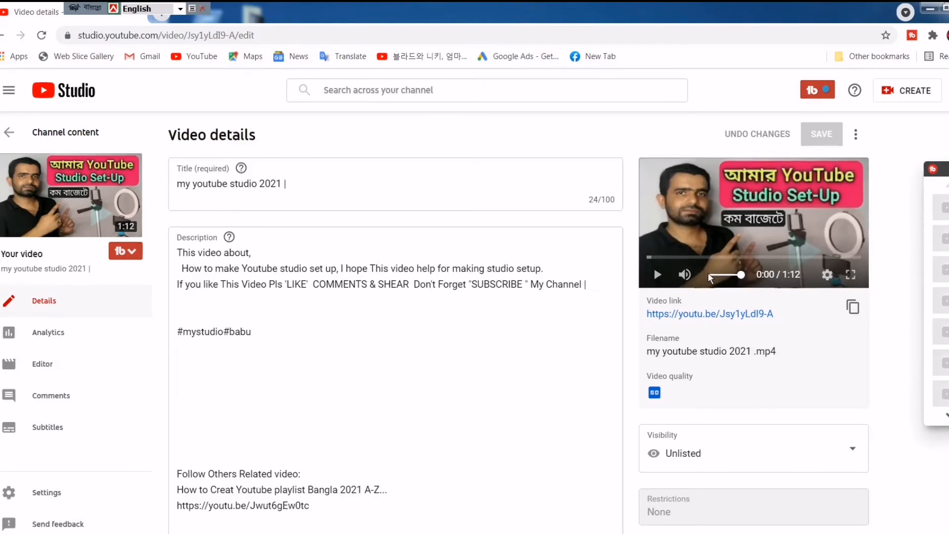
Mute the video preview, play it while skipping to several points through the end, and pause it back at the start
click(711, 274)
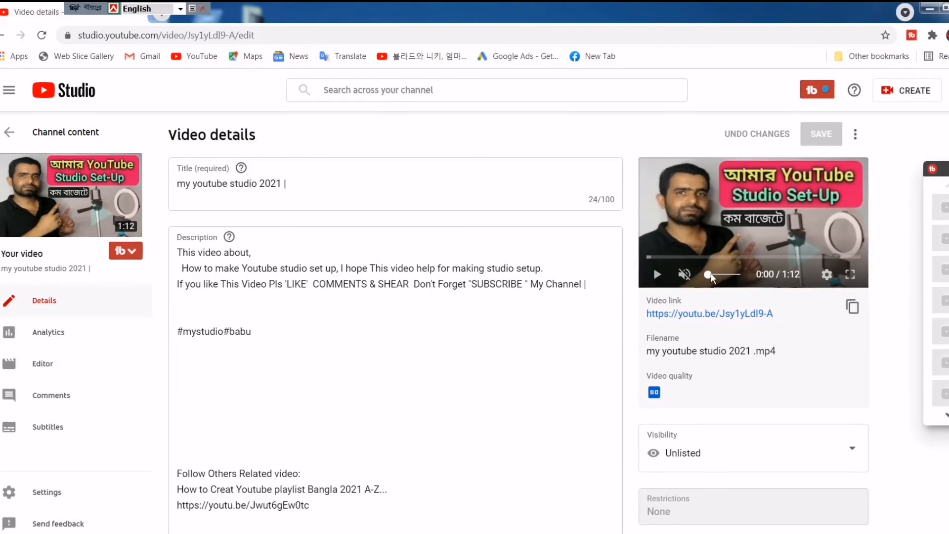
click(660, 274)
click(689, 256)
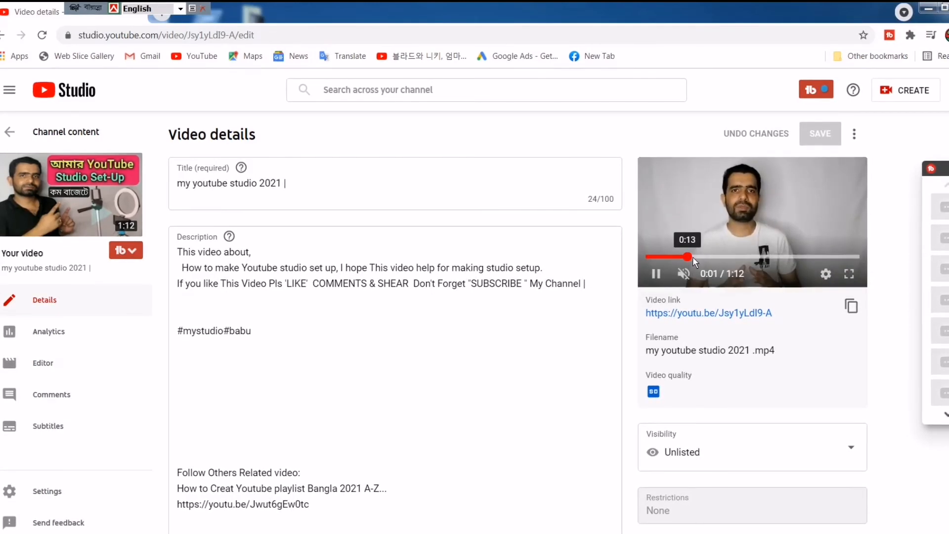
click(727, 257)
click(794, 257)
click(827, 256)
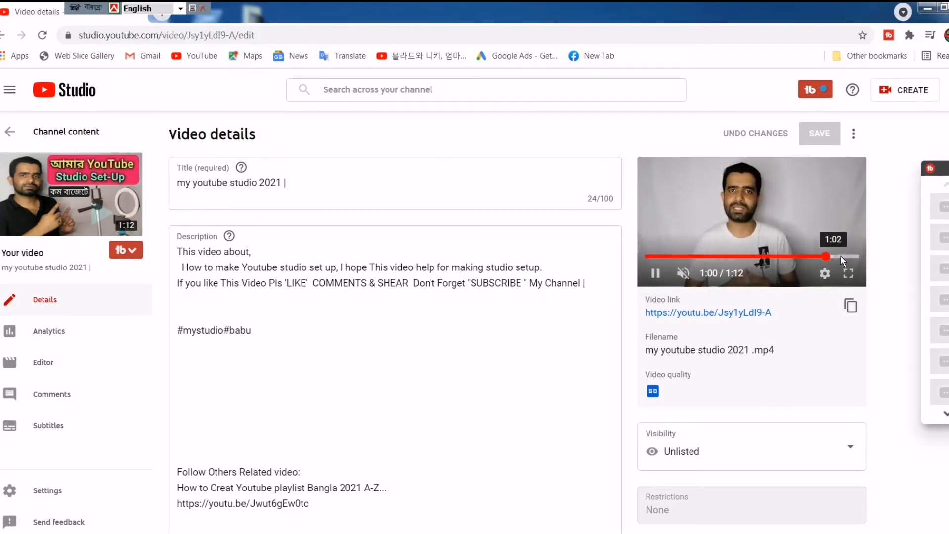
click(849, 256)
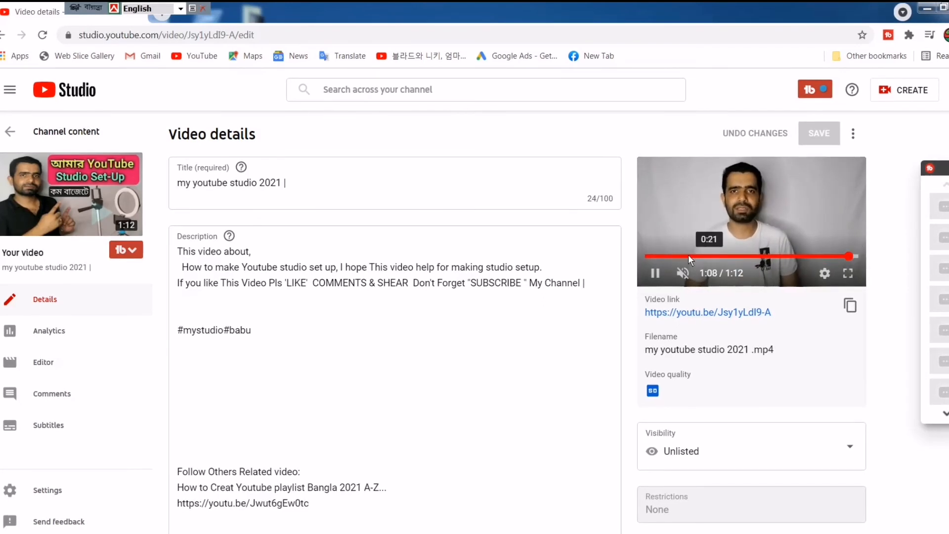
click(654, 254)
click(646, 255)
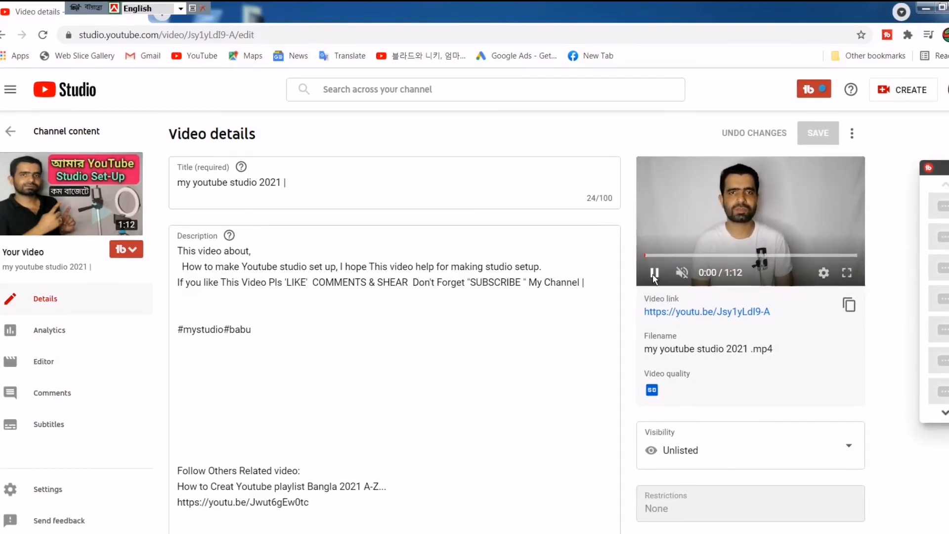
click(653, 272)
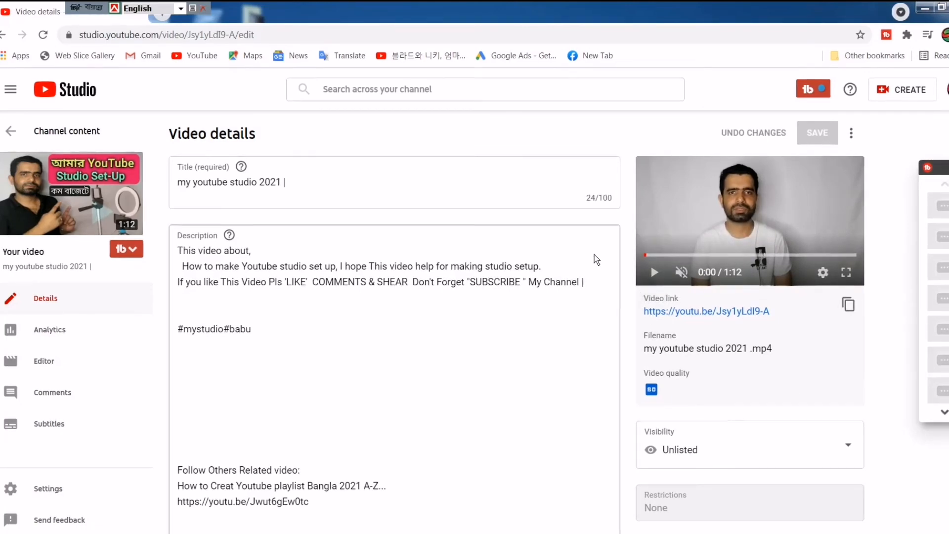
scroll(595, 259, down, 6)
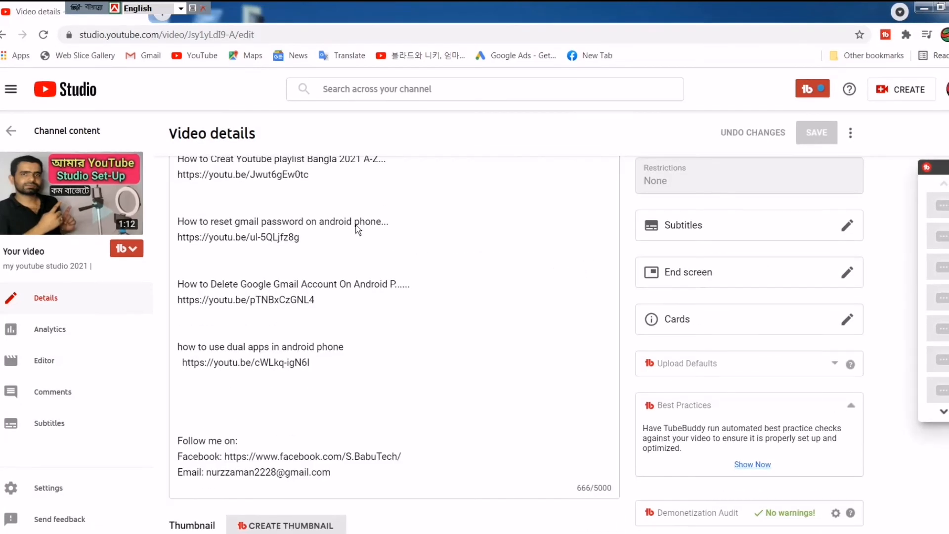
Change the uploaded video's visibility from its details page to Public, without making it an instant Premiere
scroll(407, 269, up, 5)
scroll(615, 350, down, 5)
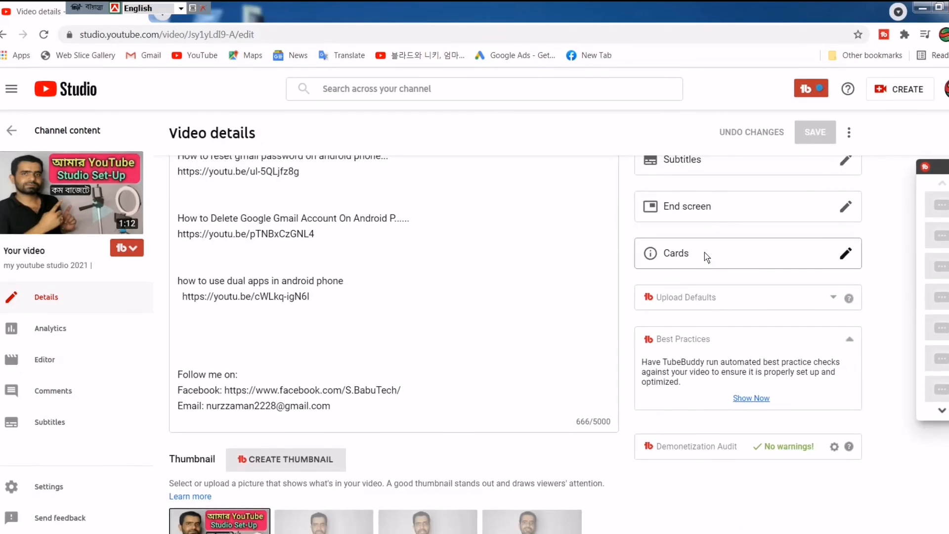
scroll(678, 288, up, 3)
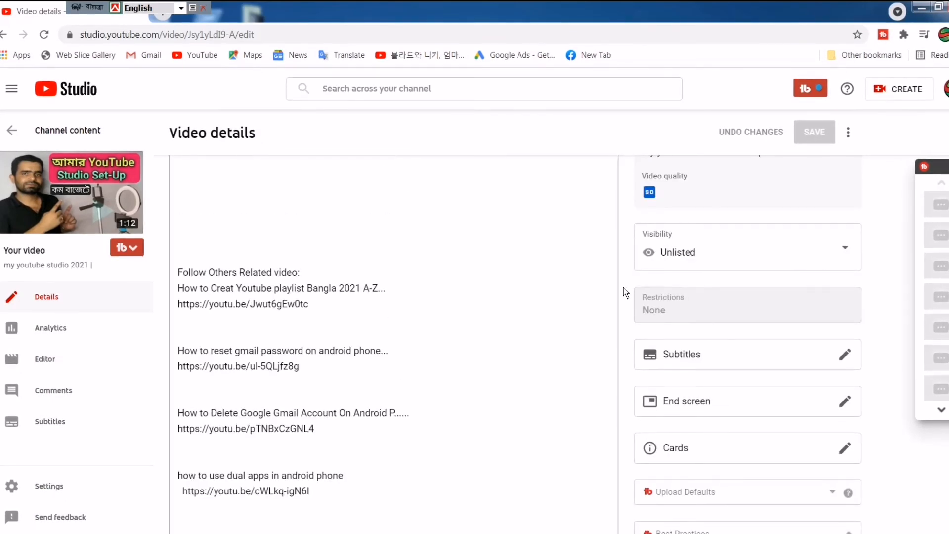
click(845, 252)
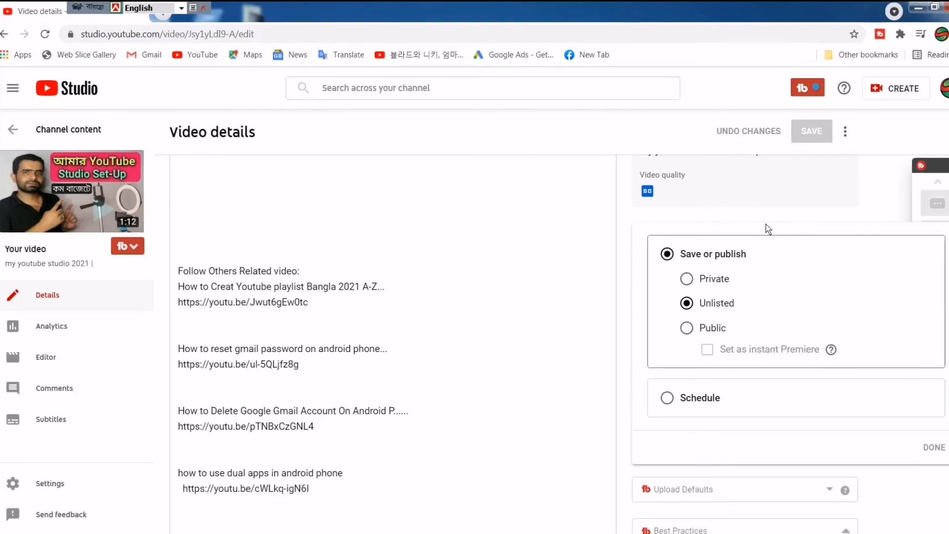
click(687, 327)
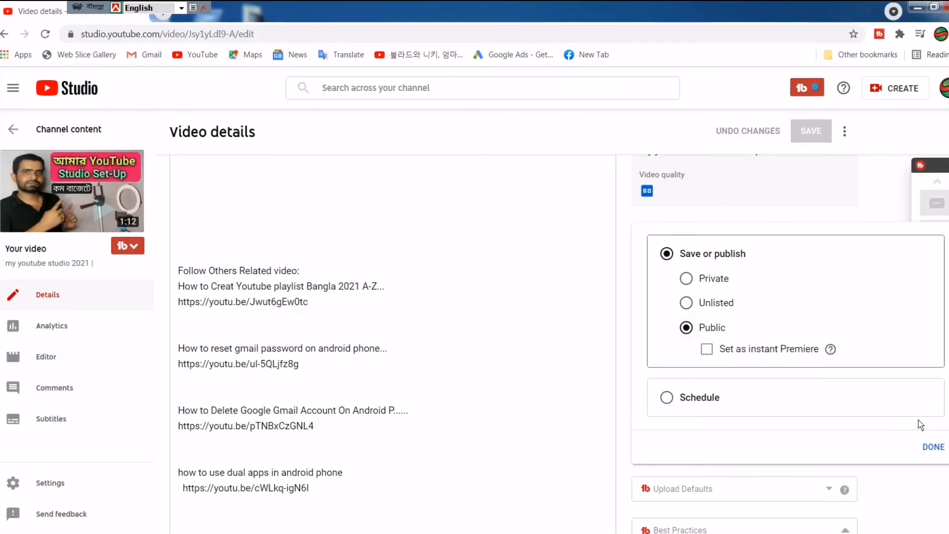
click(933, 447)
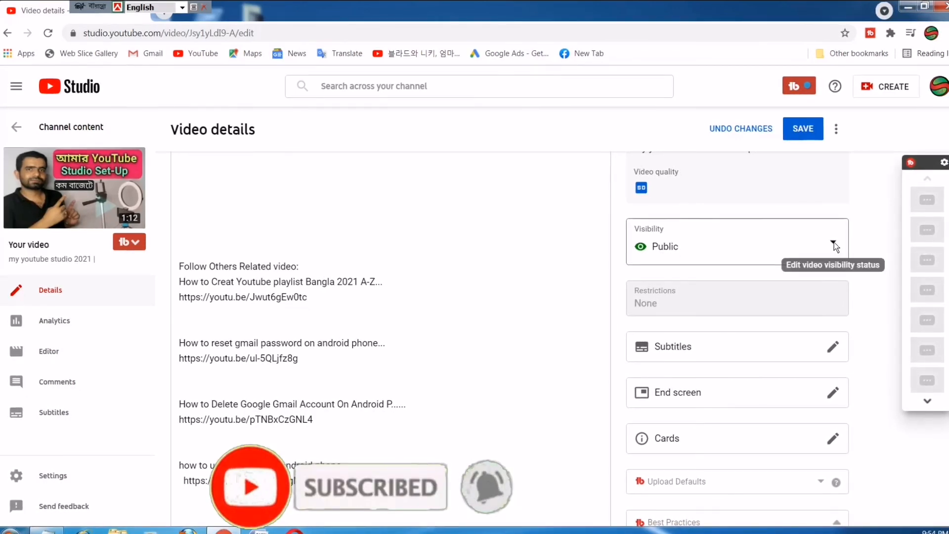
Switch the video's visibility back to Unlisted and return to the title and description in its details
click(808, 247)
click(679, 297)
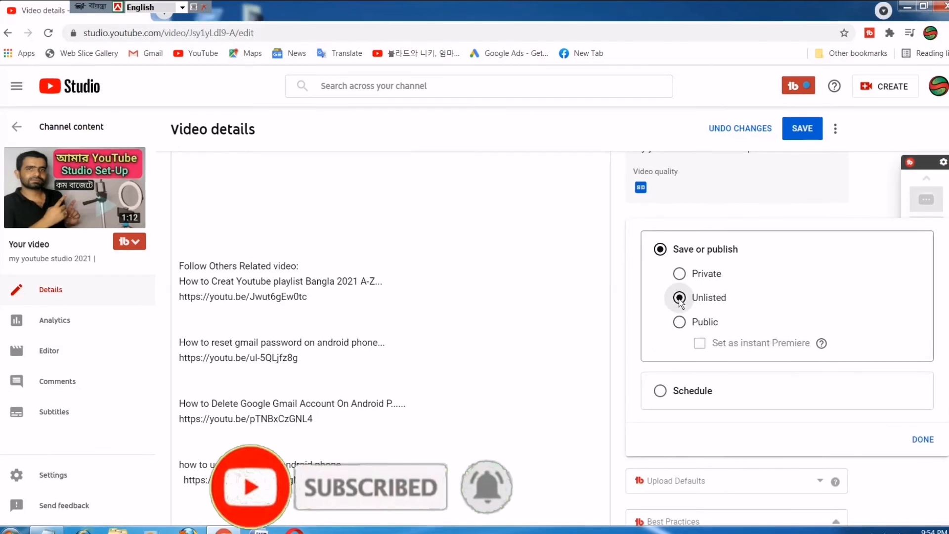
click(921, 437)
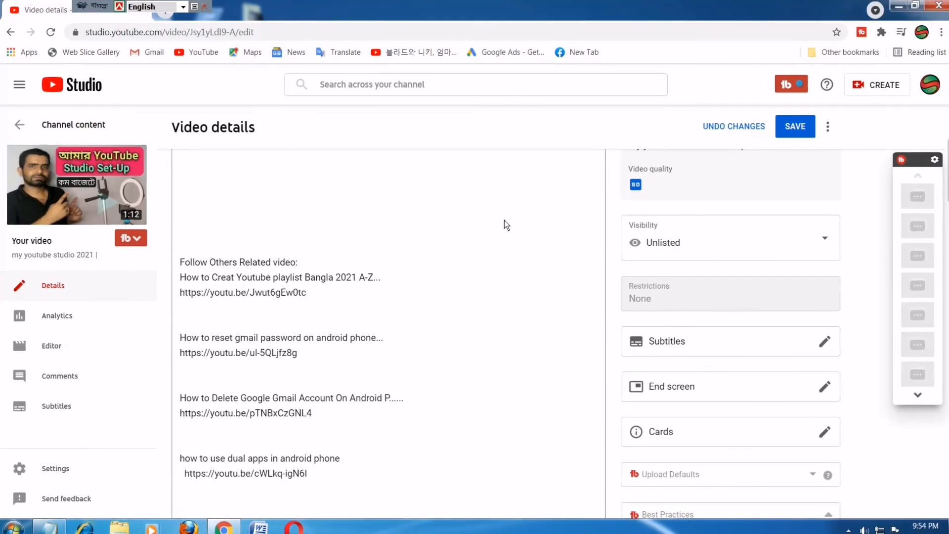
scroll(496, 287, up, 4)
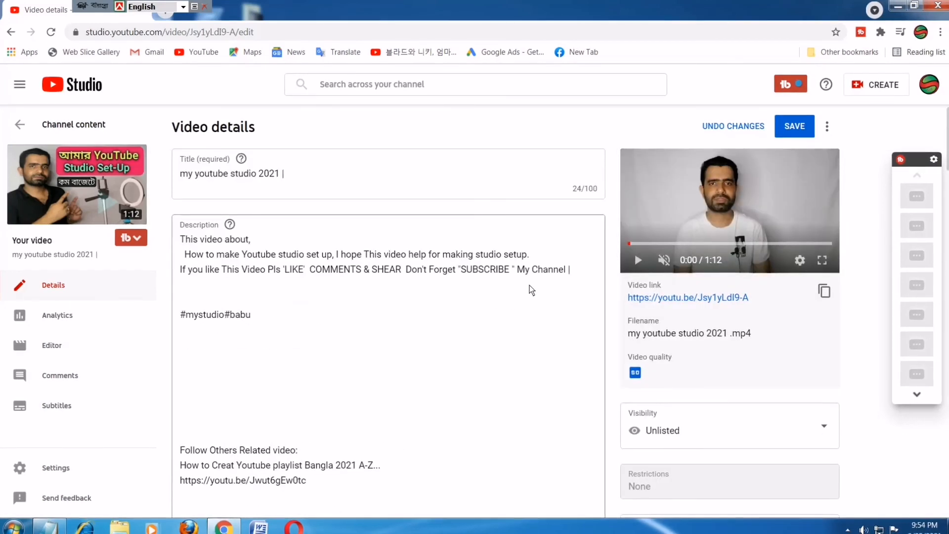